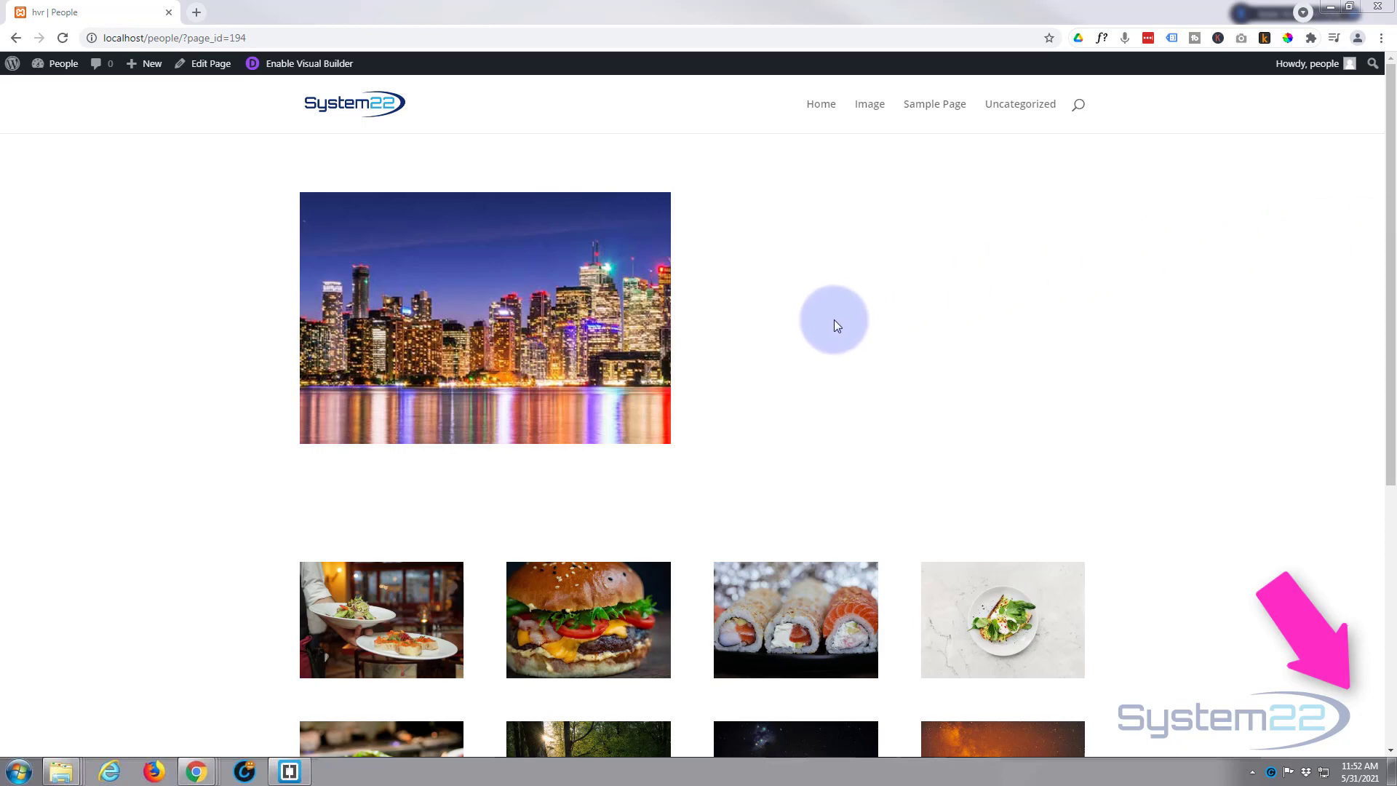
# Open the page in the Visual Builder and insert a Blurb module in the empty column beside the city skyline image.
pyautogui.moveTo(593, 332)
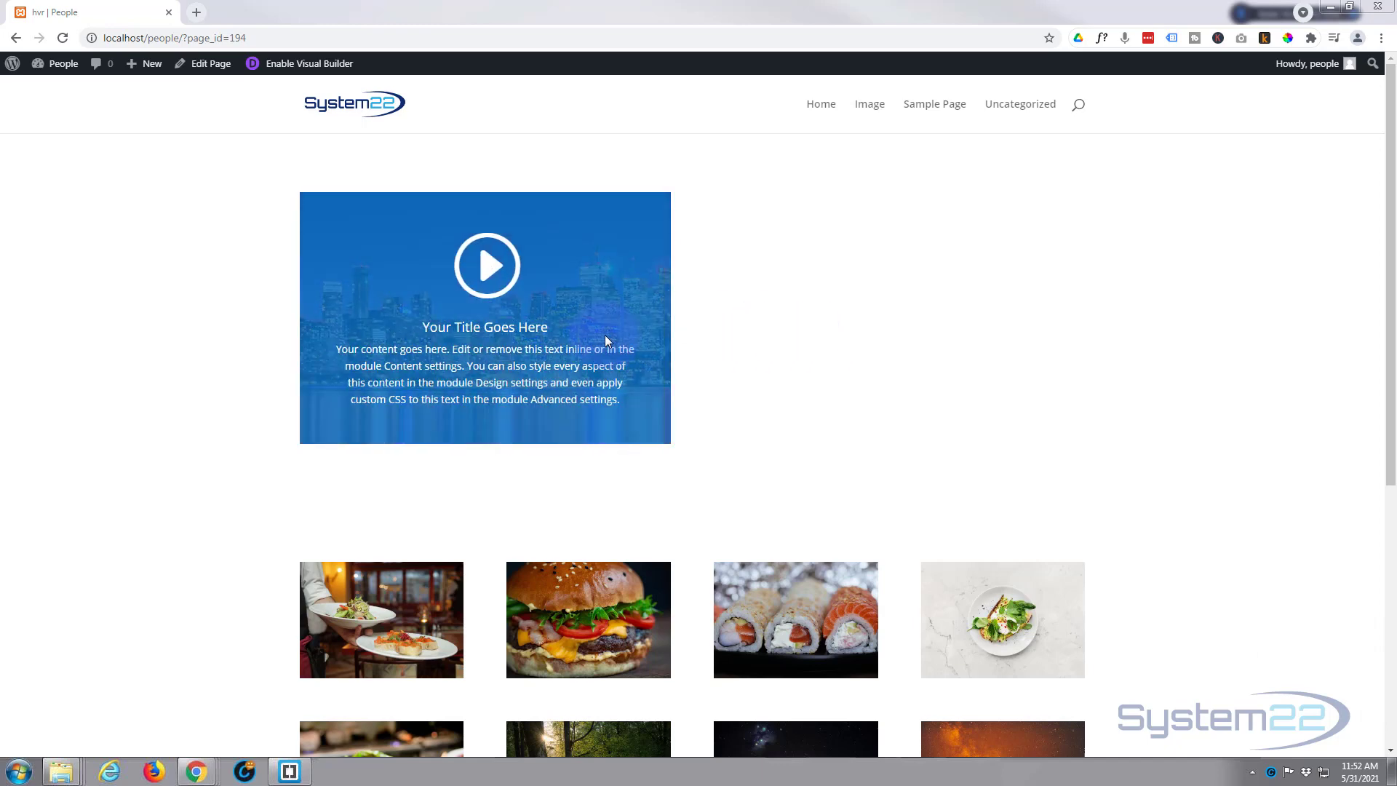
pyautogui.moveTo(397, 419)
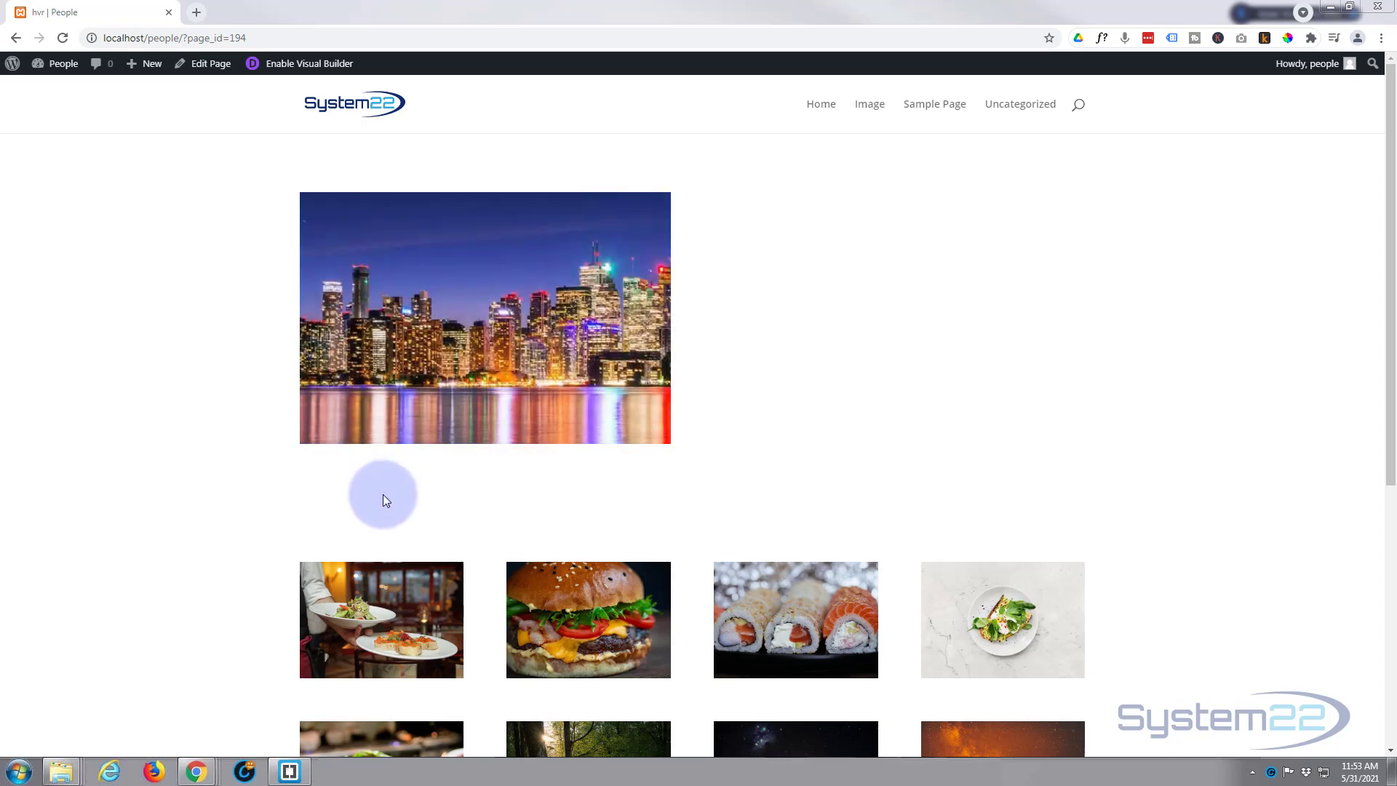
pyautogui.click(326, 63)
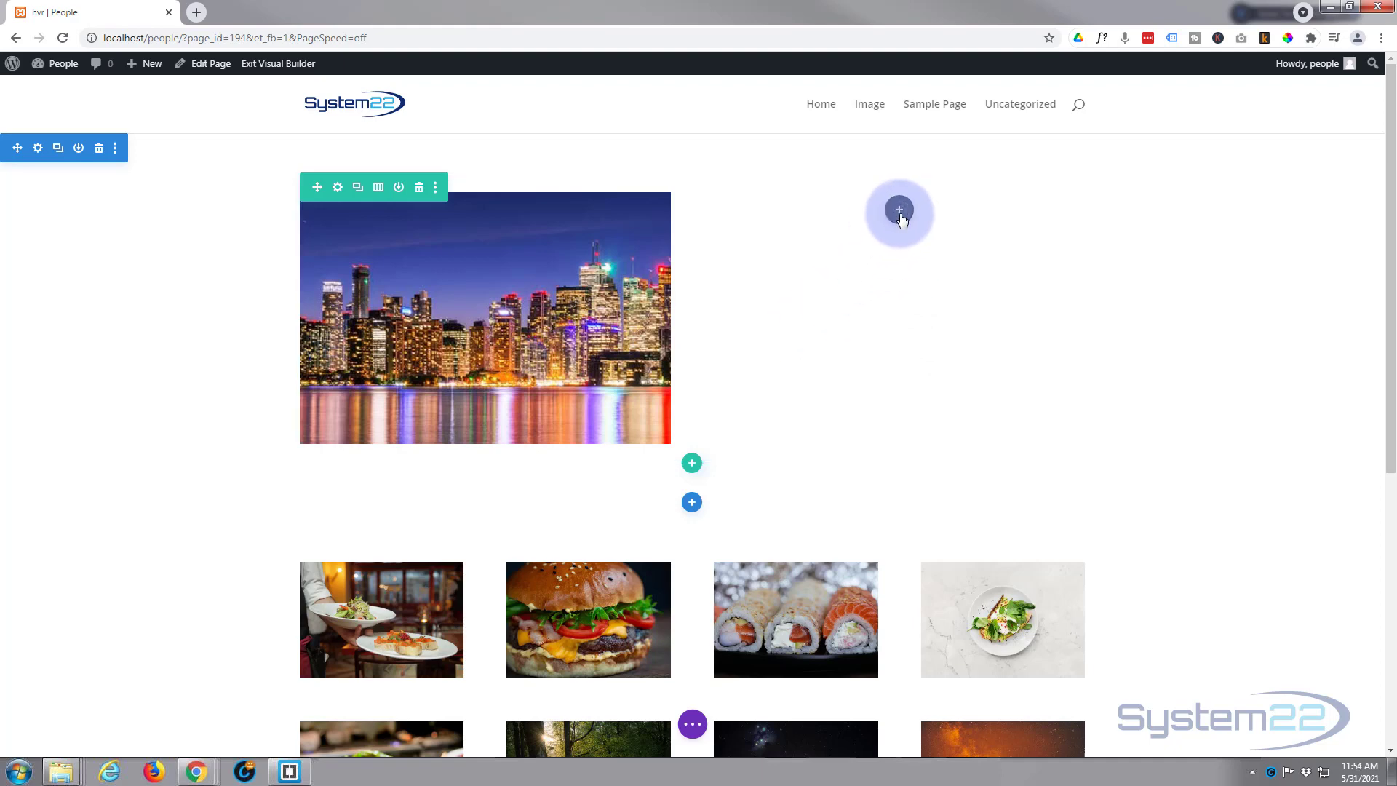
pyautogui.click(900, 214)
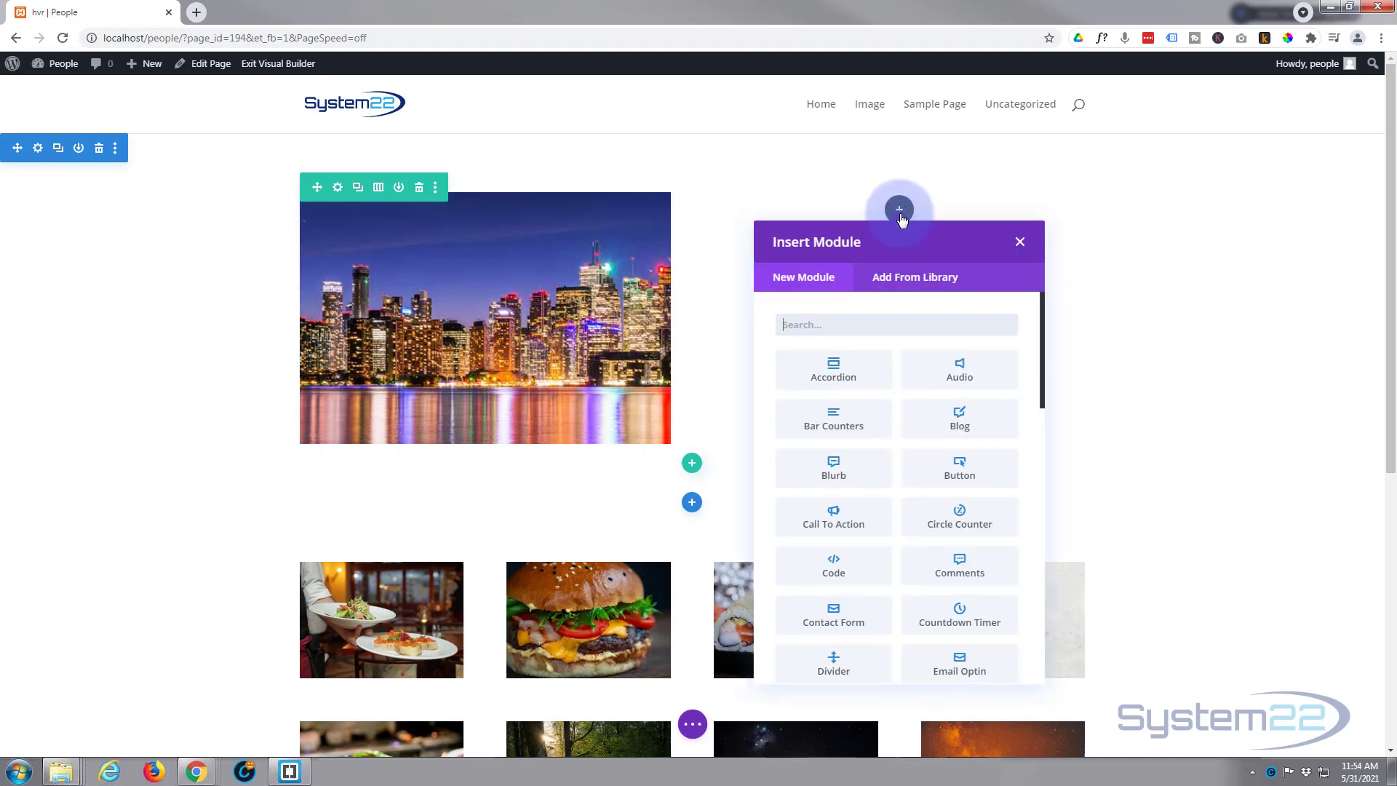
pyautogui.click(841, 469)
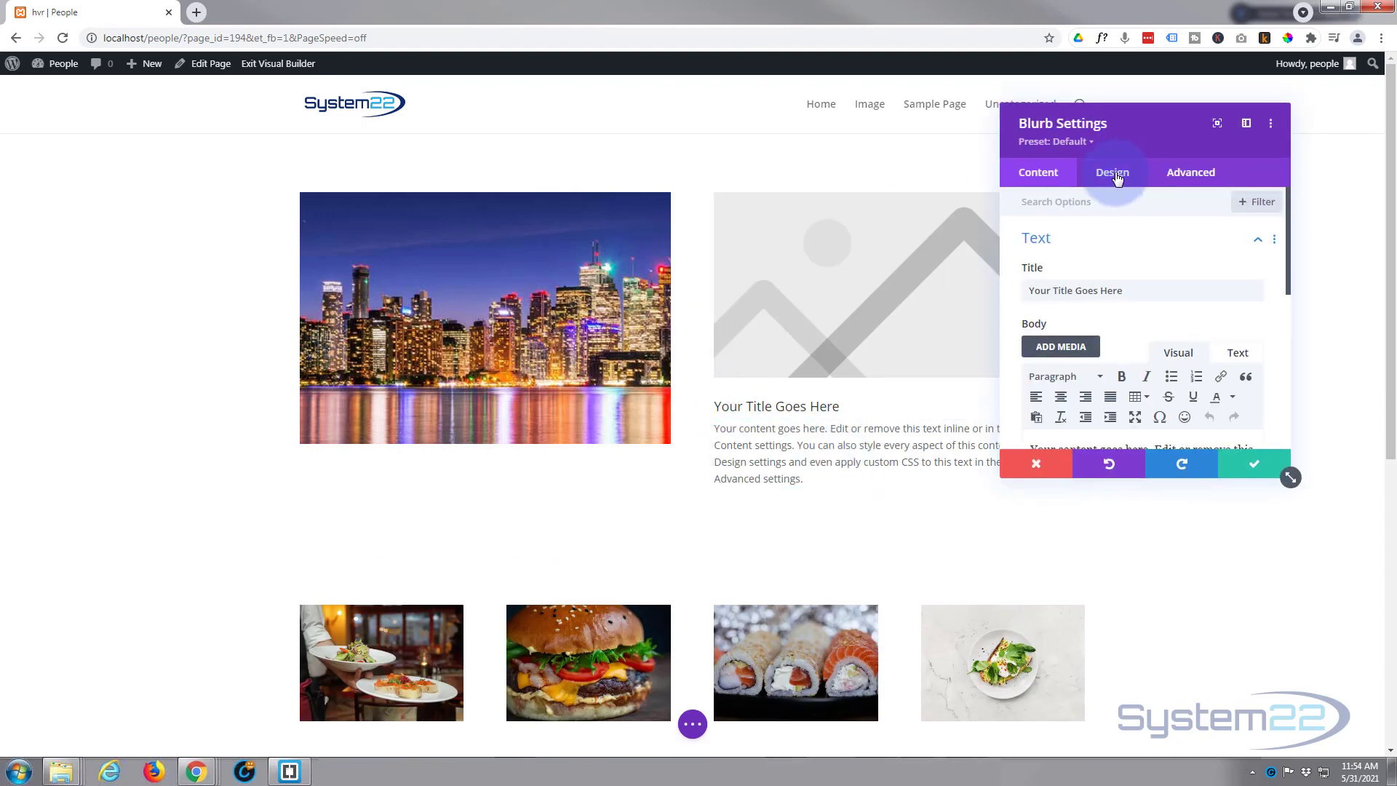
# Review the blurb's title and body text options, keeping the body in Paragraph format.
pyautogui.click(1075, 242)
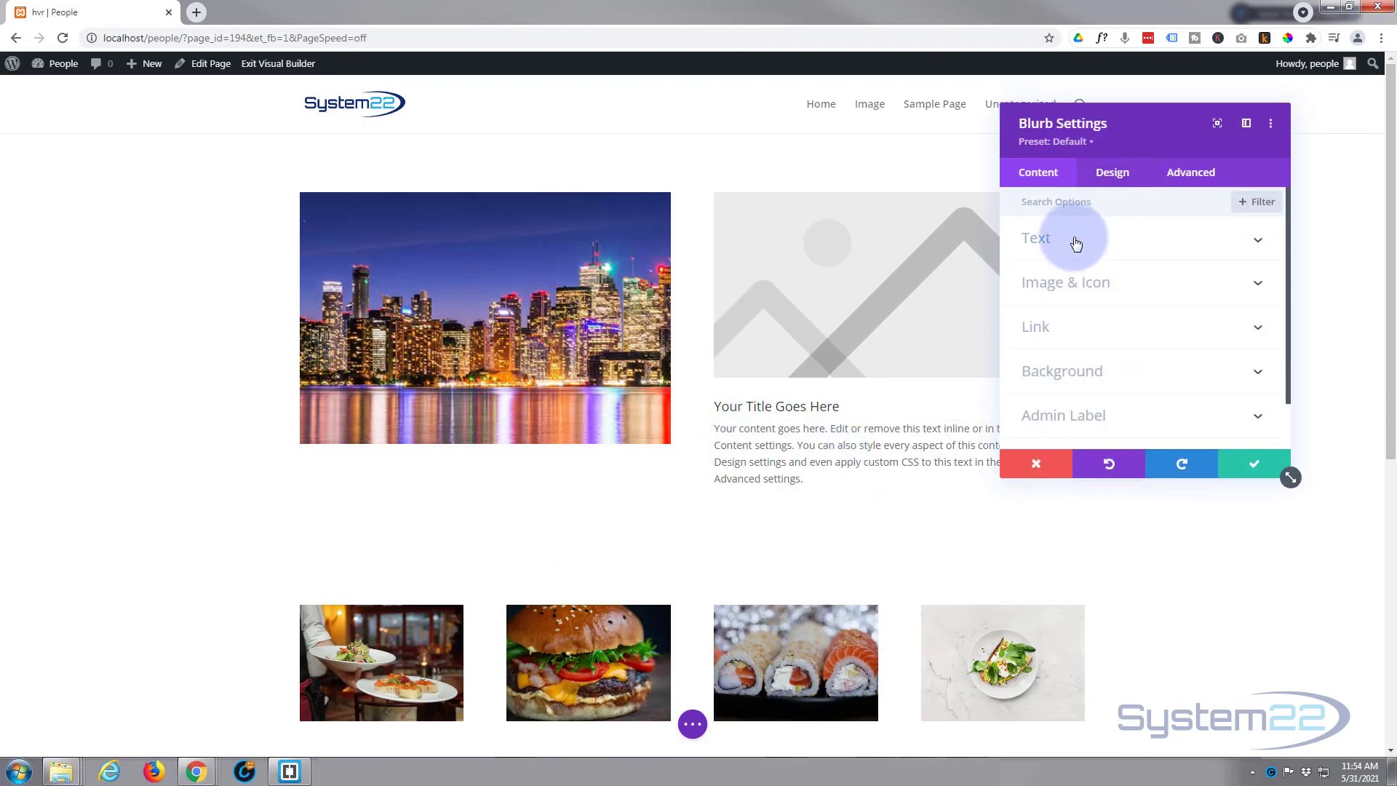
pyautogui.click(1075, 243)
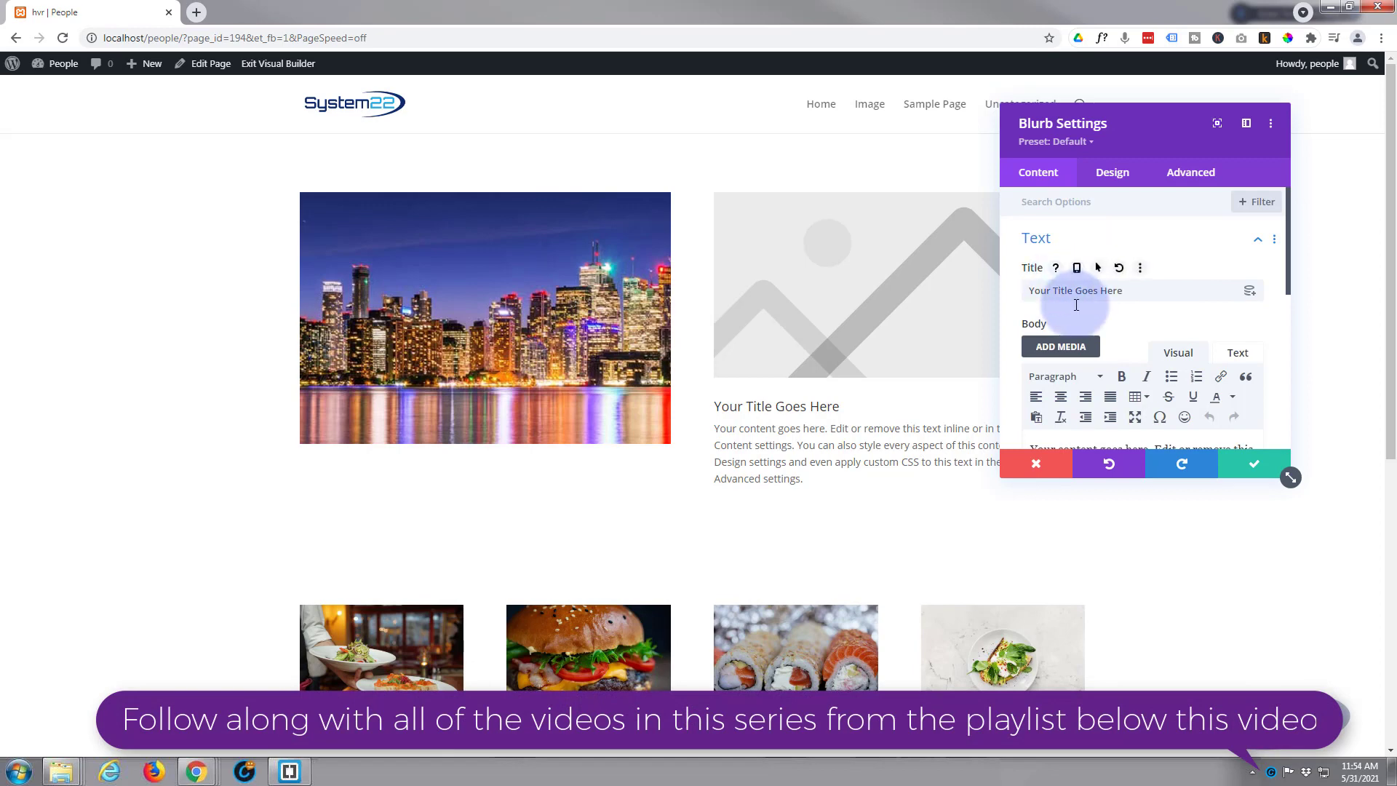
pyautogui.scroll(-2, 1076, 305)
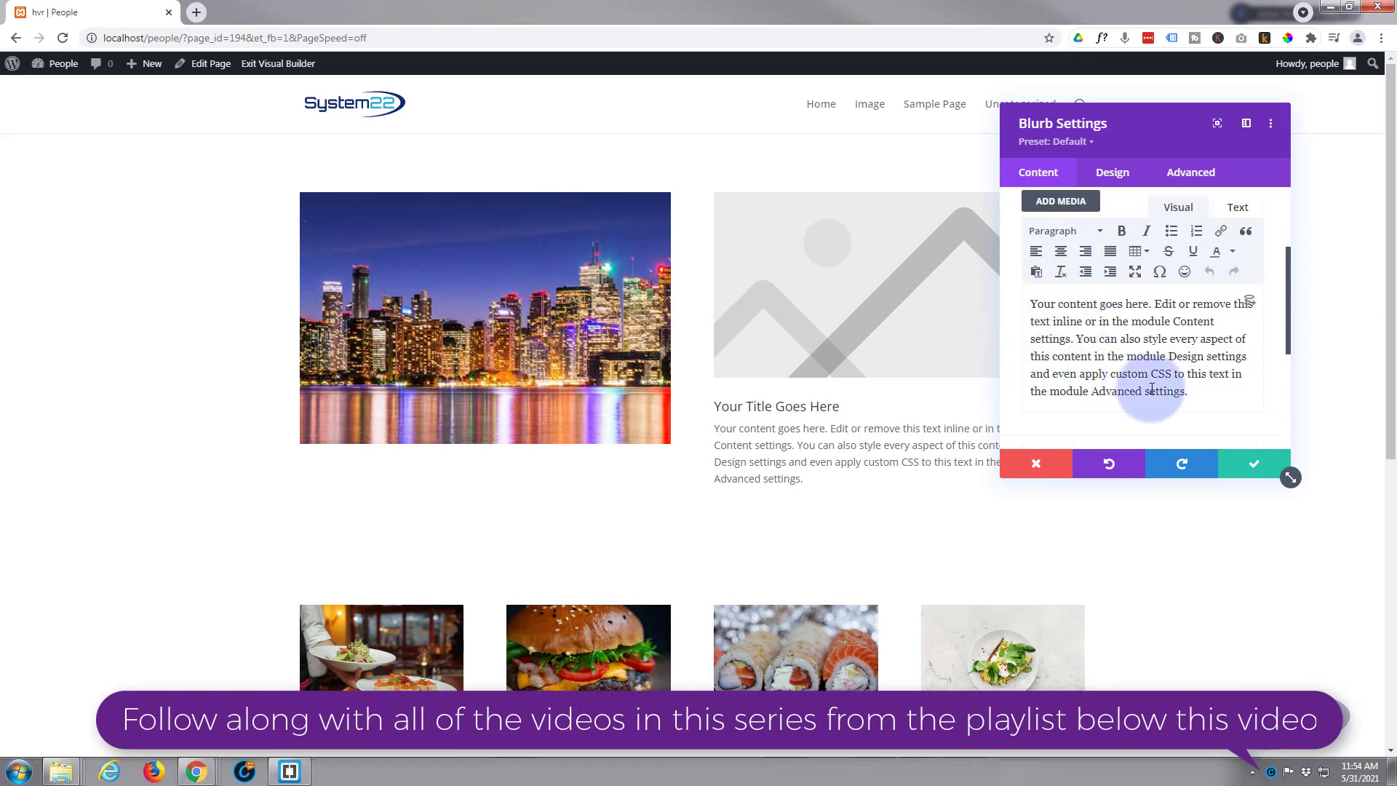
pyautogui.scroll(1, 1124, 393)
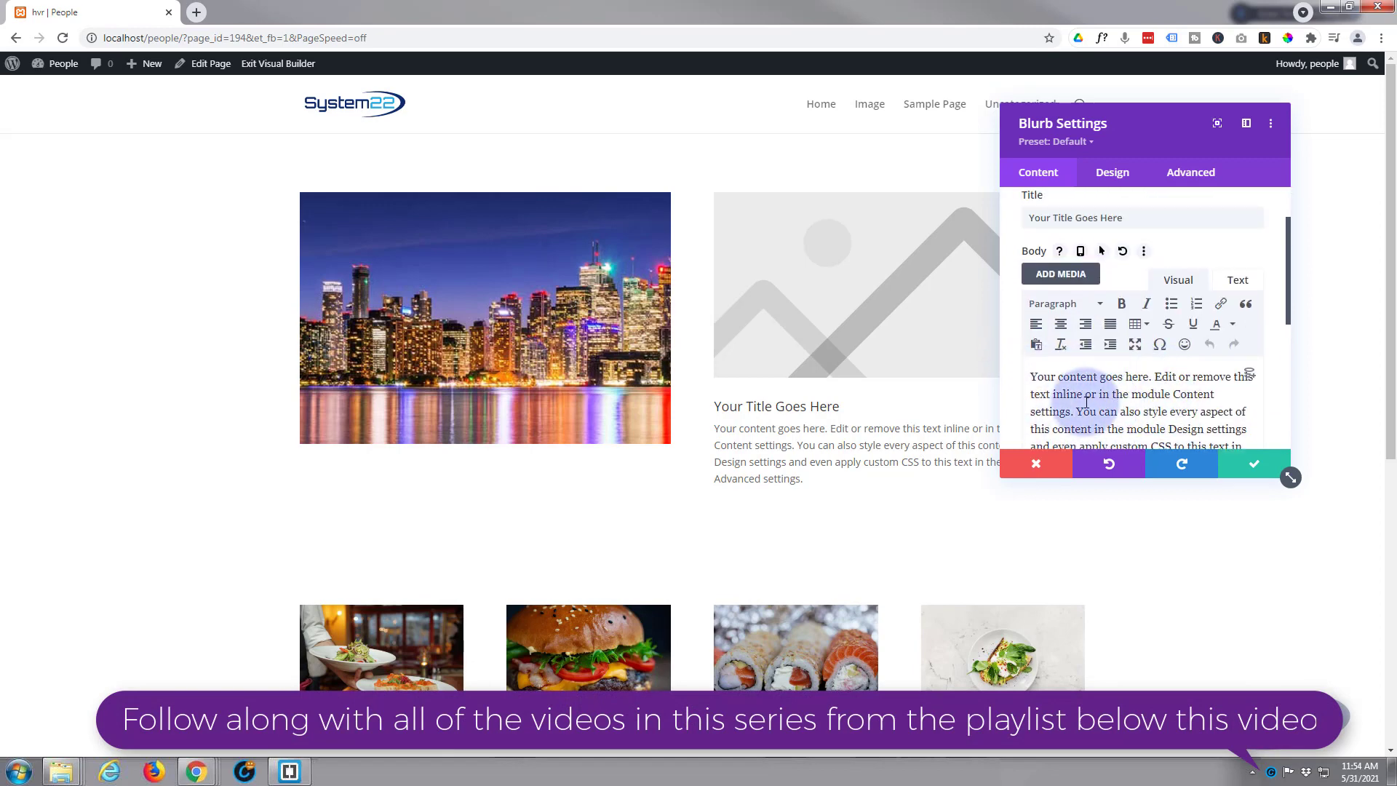
pyautogui.click(1062, 304)
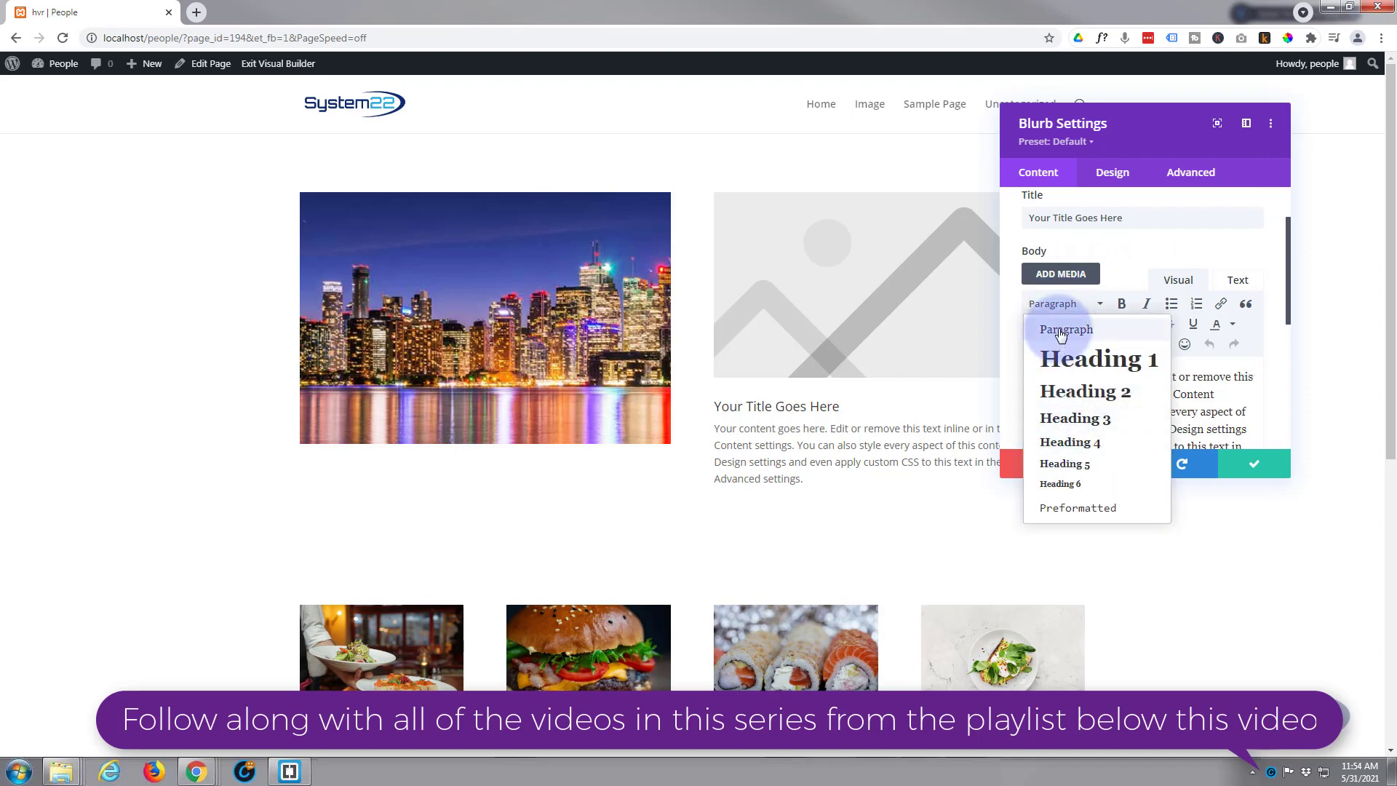
pyautogui.click(1061, 331)
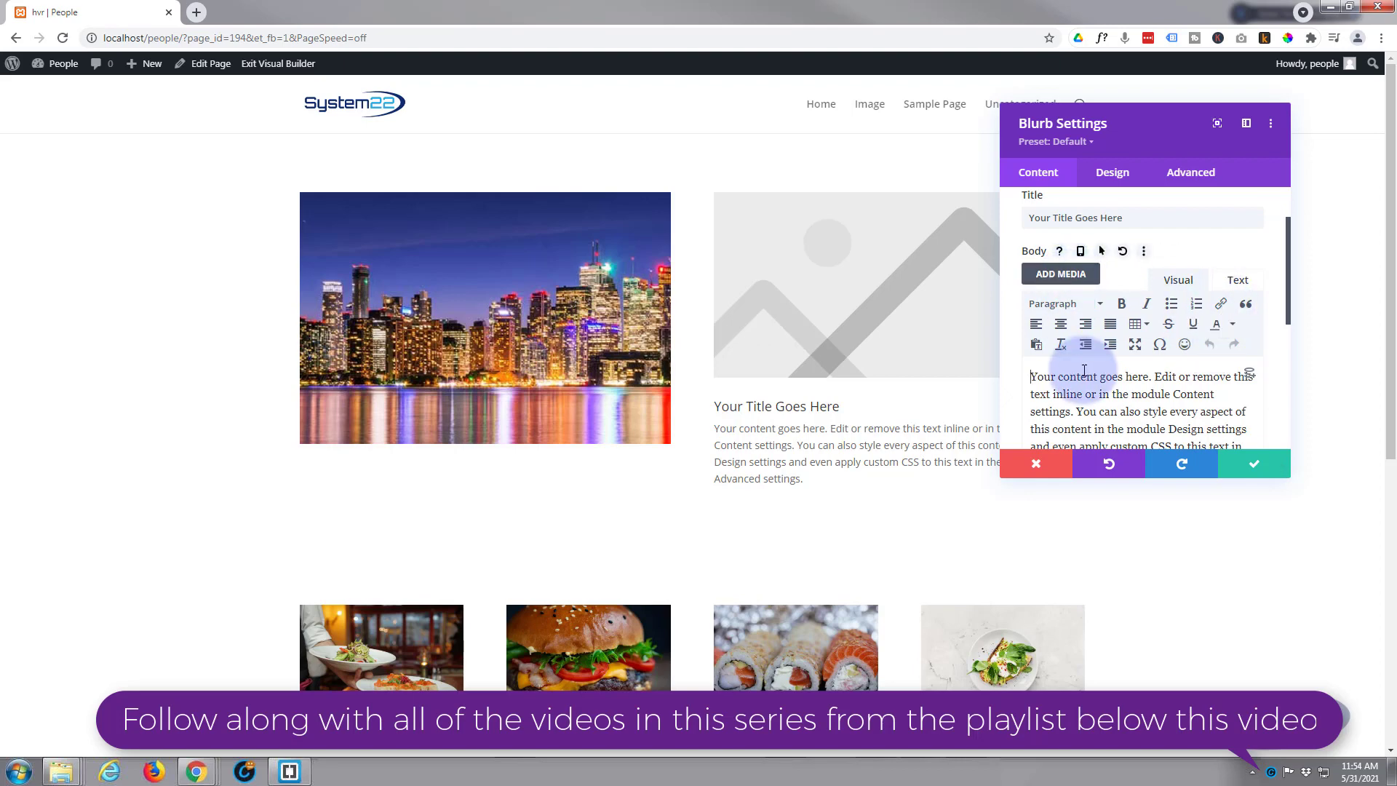
# Replace the blurb's placeholder image with an icon, choosing the circled double right chevron.
pyautogui.scroll(-3, 1081, 397)
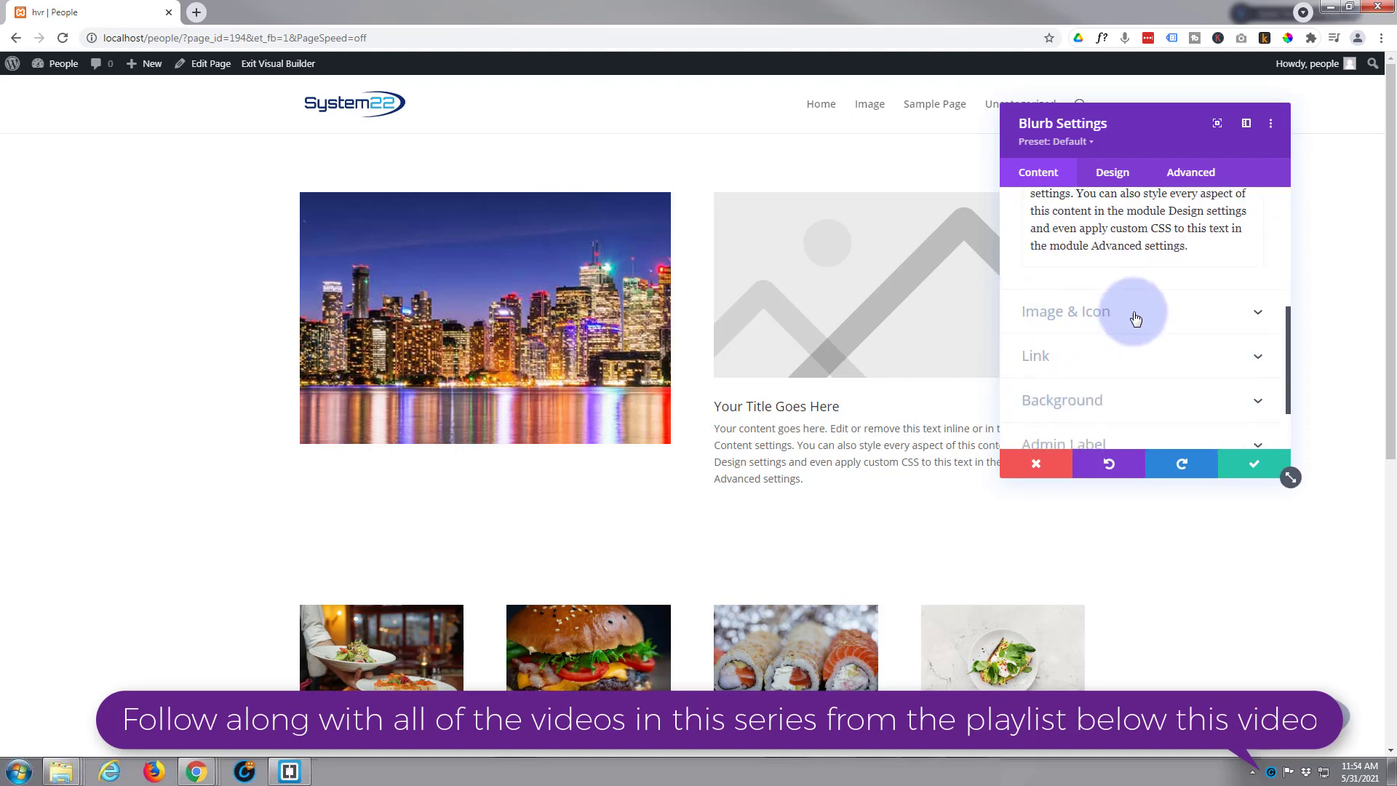
pyautogui.click(1103, 315)
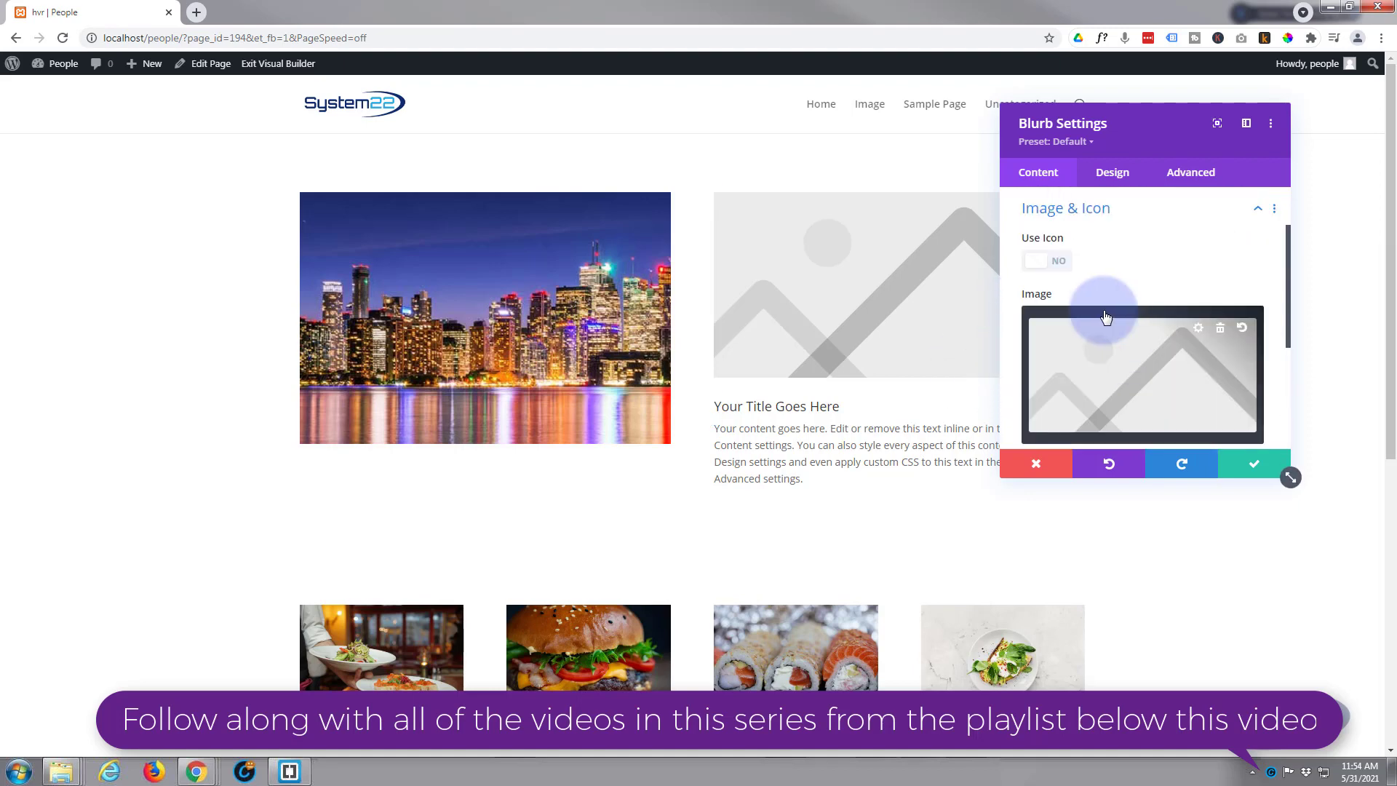
pyautogui.click(1048, 261)
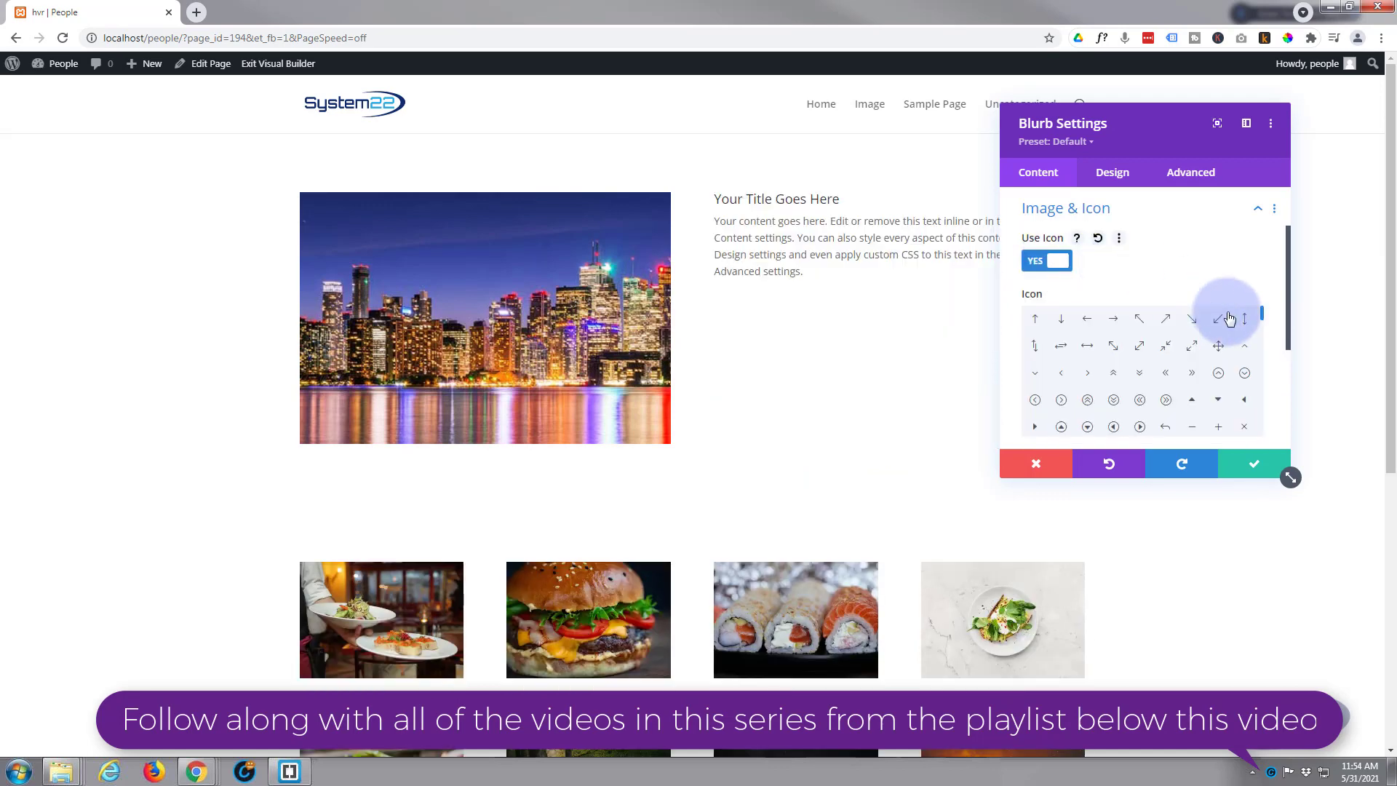
pyautogui.click(1167, 401)
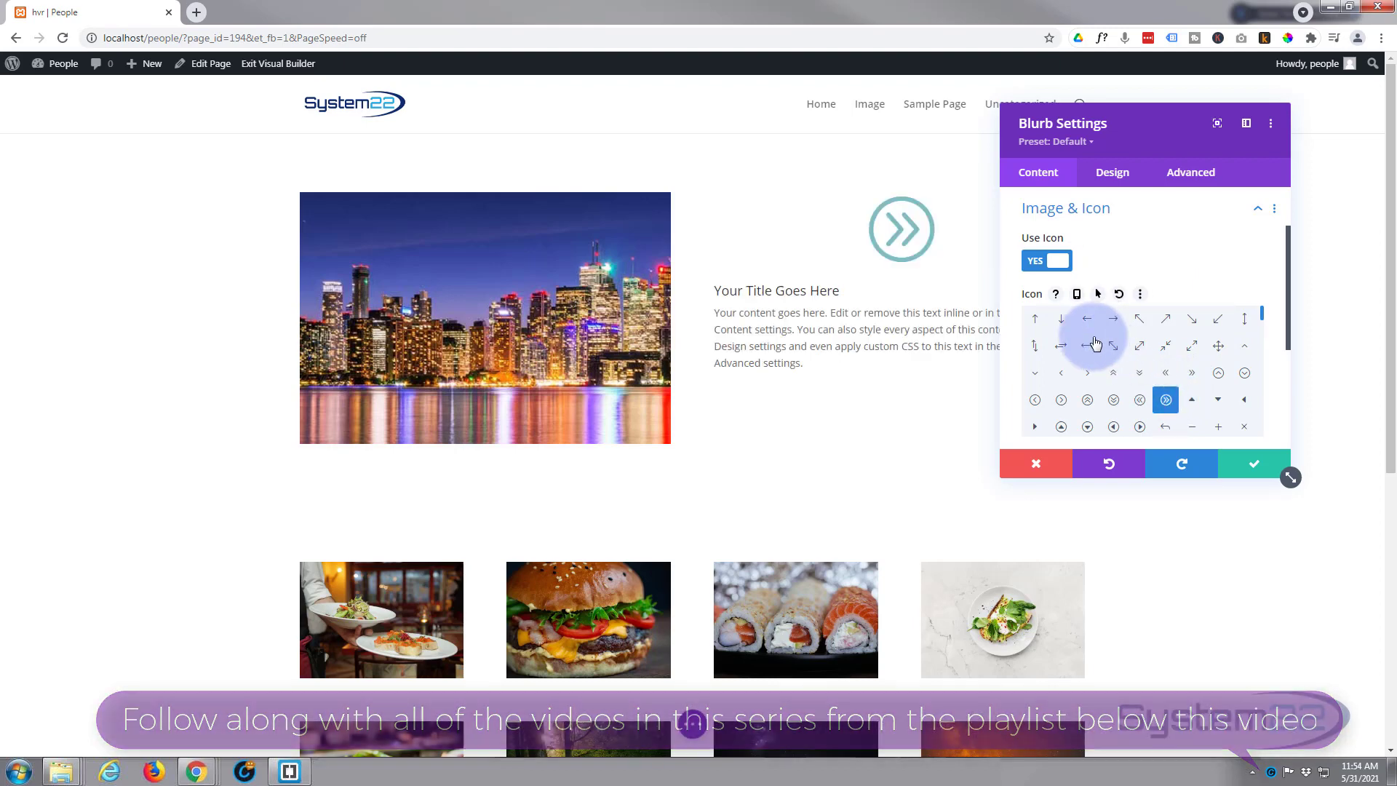
# Give the blurb a solid blue background color from the saved swatches.
pyautogui.scroll(-2, 1136, 256)
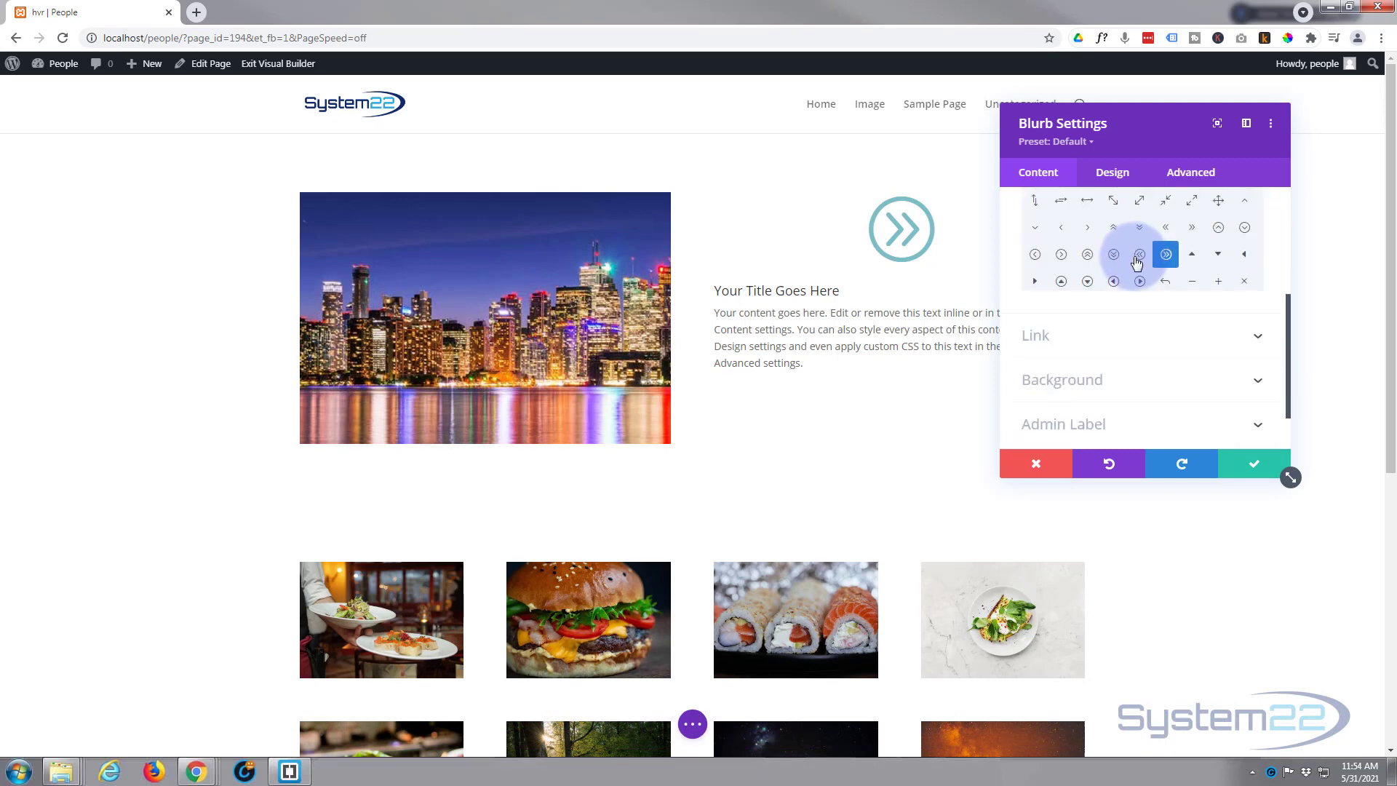
pyautogui.click(1127, 380)
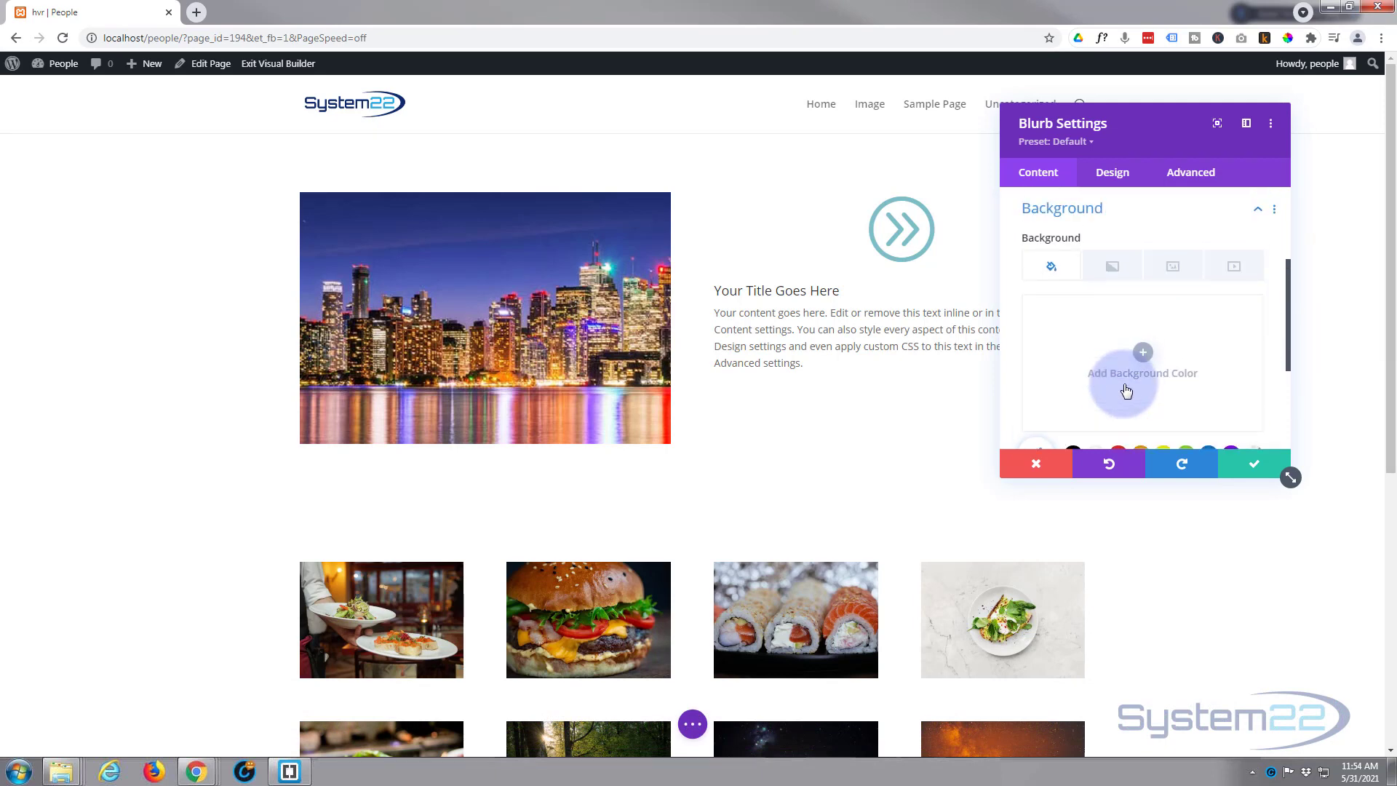
pyautogui.click(1083, 351)
pyautogui.click(1208, 311)
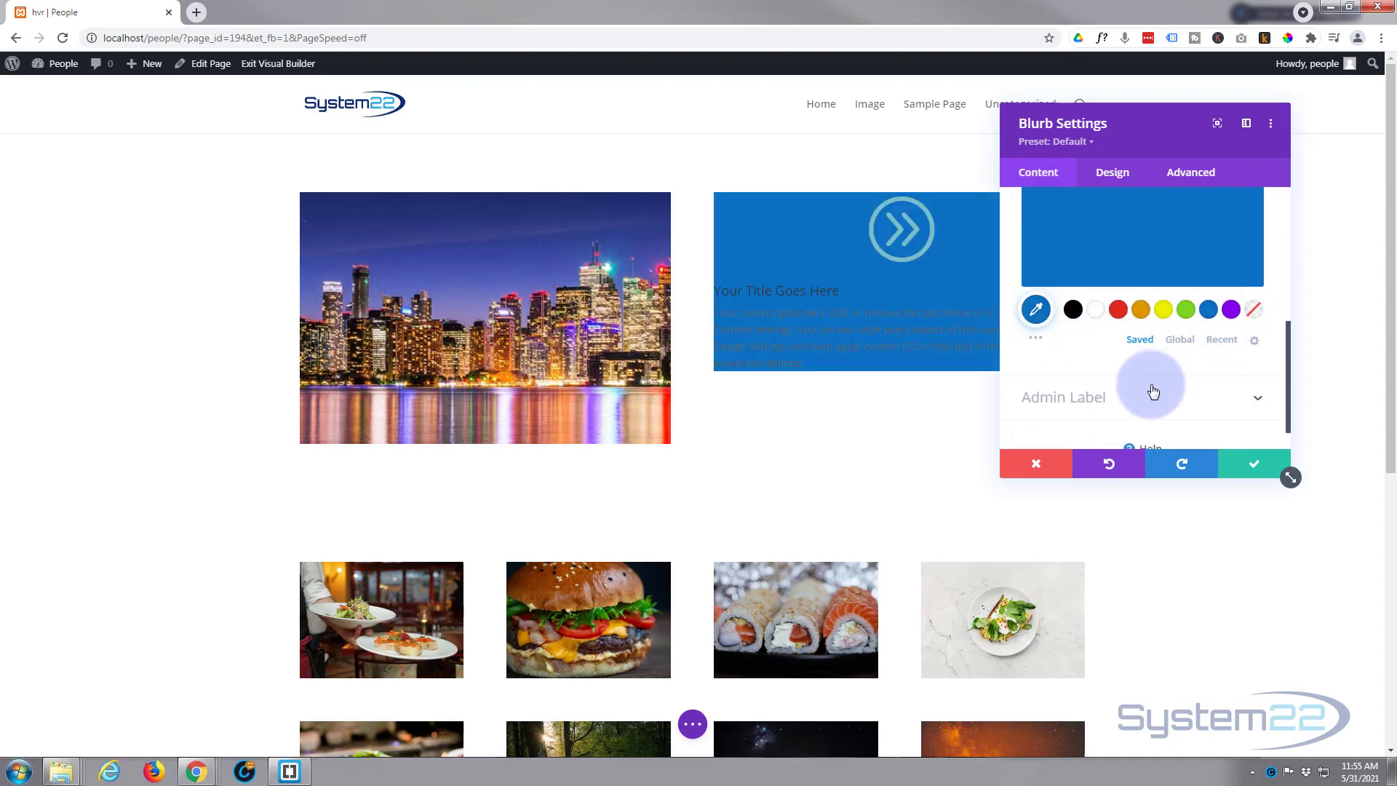
# Set the blurb's icon color to white in its design settings.
pyautogui.scroll(2, 1152, 389)
pyautogui.scroll(3, 1151, 394)
pyautogui.click(1110, 176)
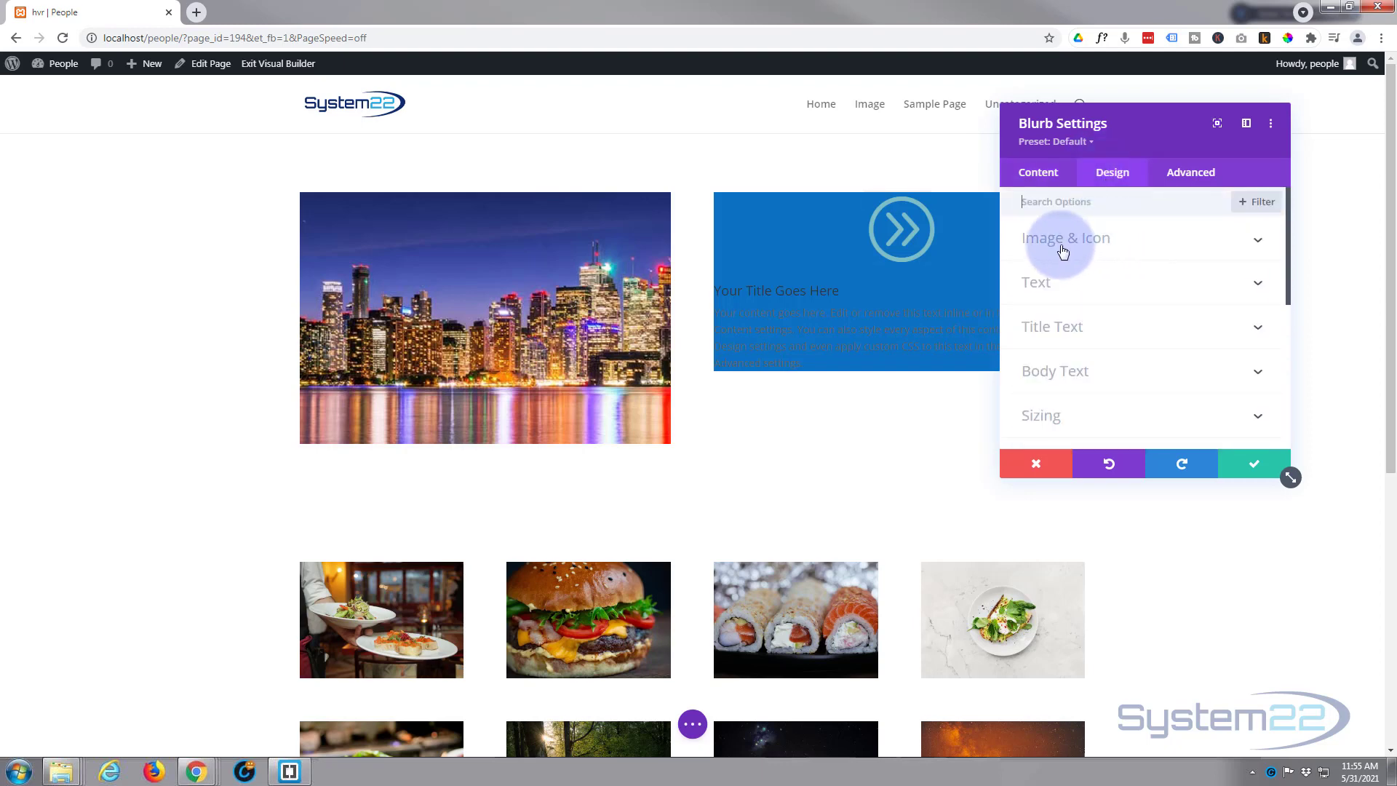
pyautogui.click(1150, 248)
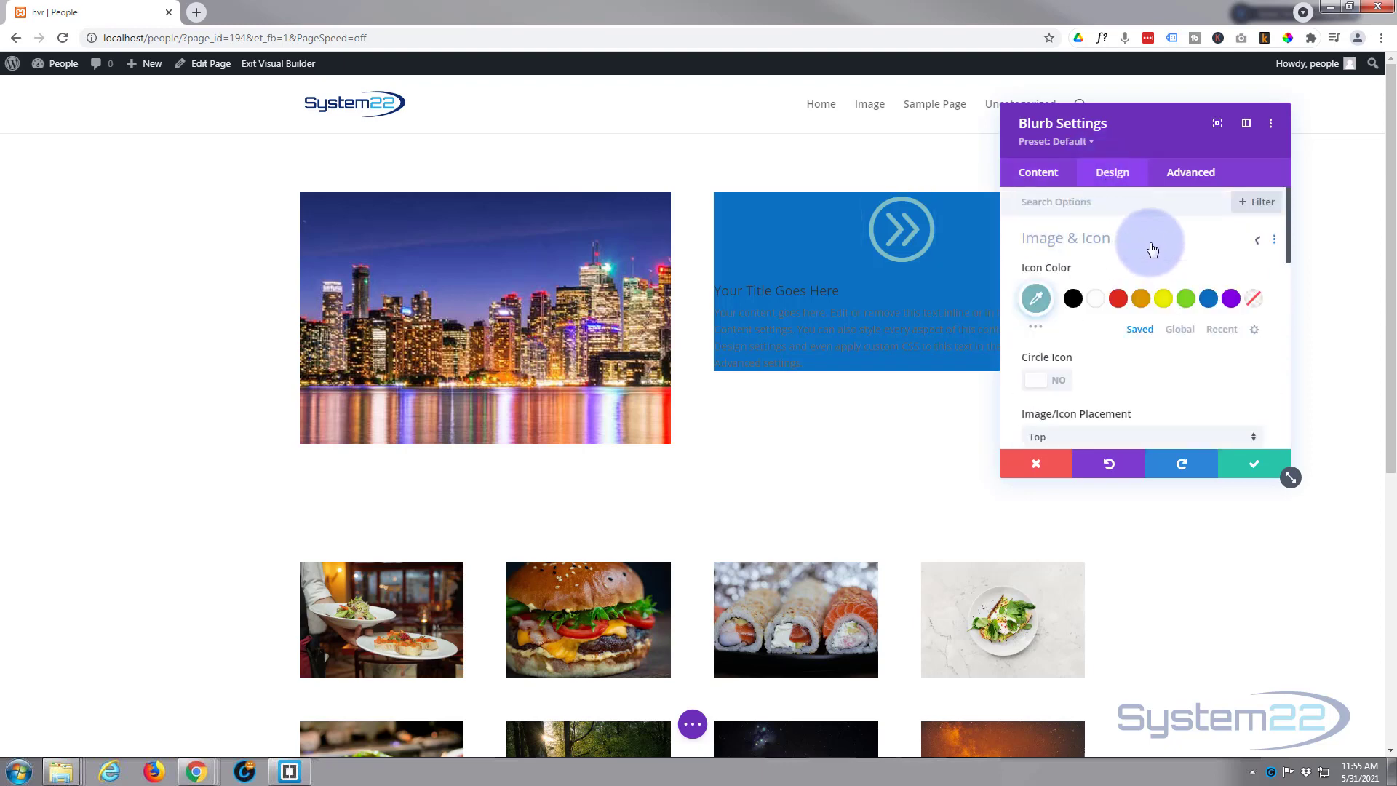
pyautogui.click(1095, 299)
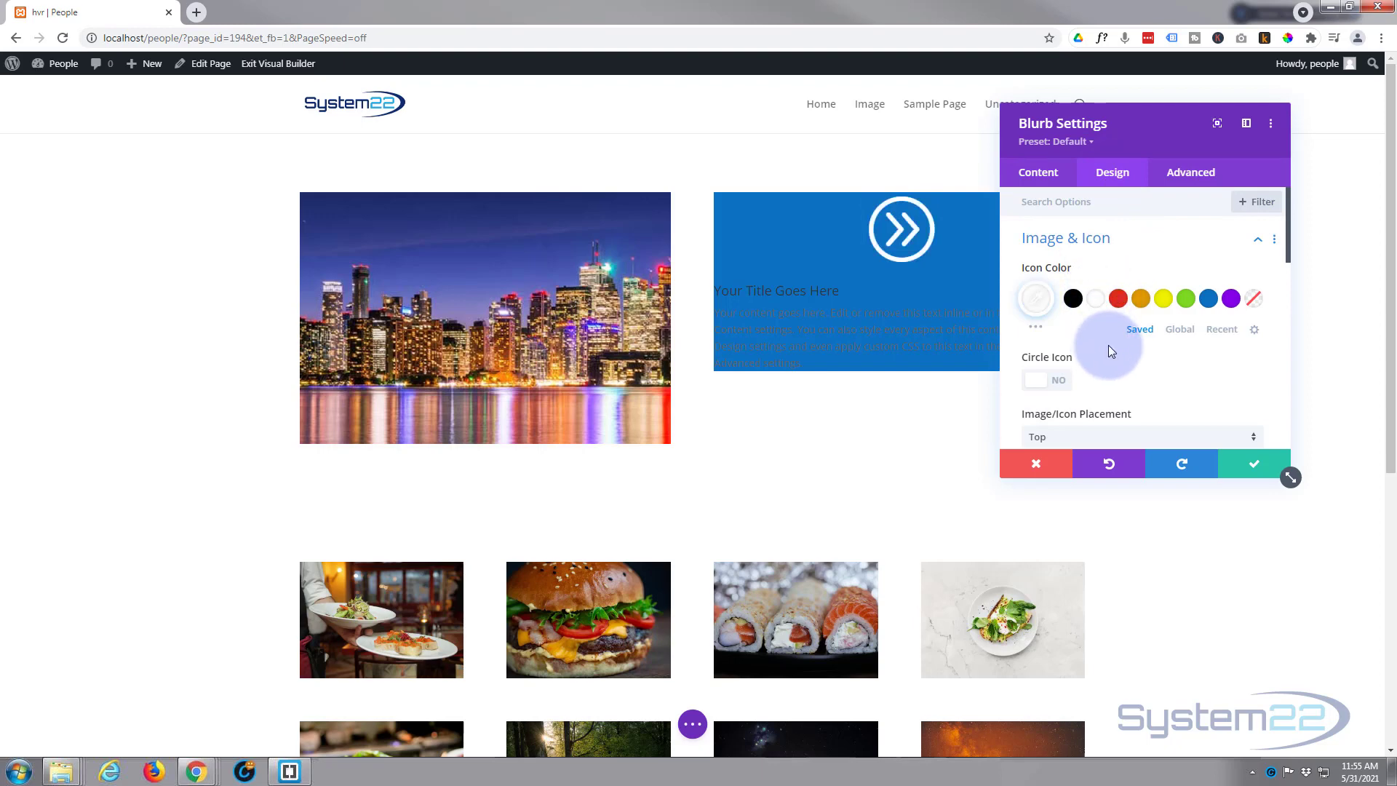
# Set the blurb's text color to Light and center-align the text.
pyautogui.scroll(-2, 1108, 345)
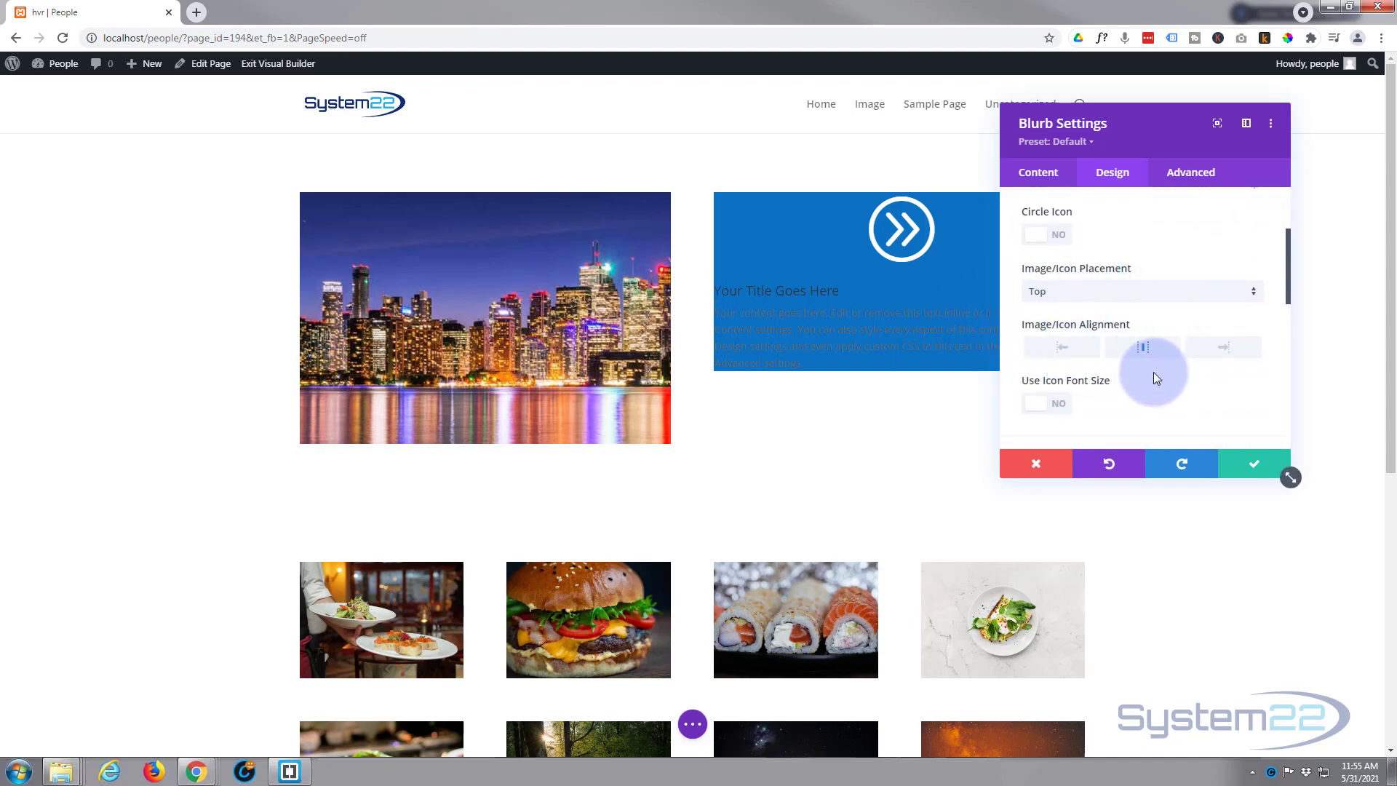
pyautogui.scroll(-2, 1154, 374)
pyautogui.click(1103, 320)
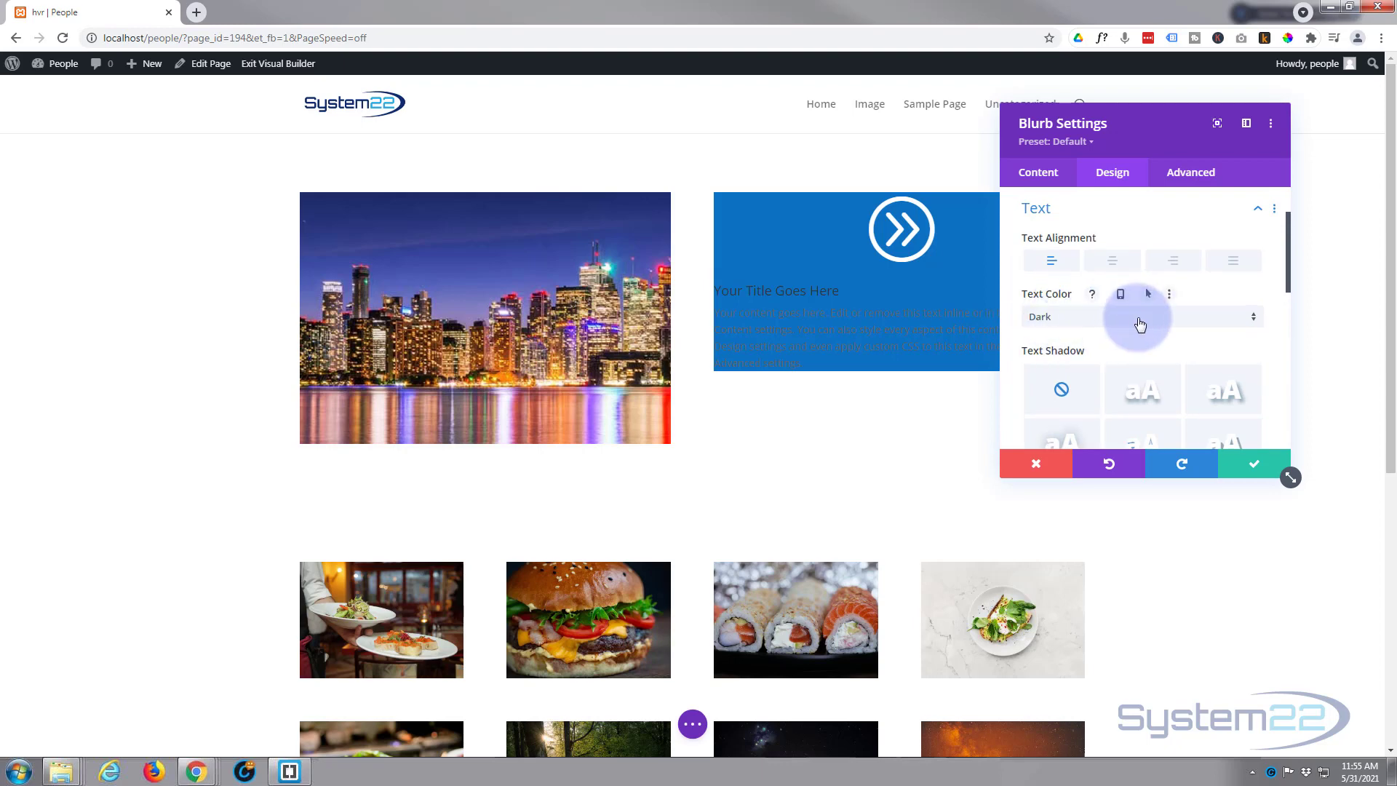
pyautogui.click(1135, 325)
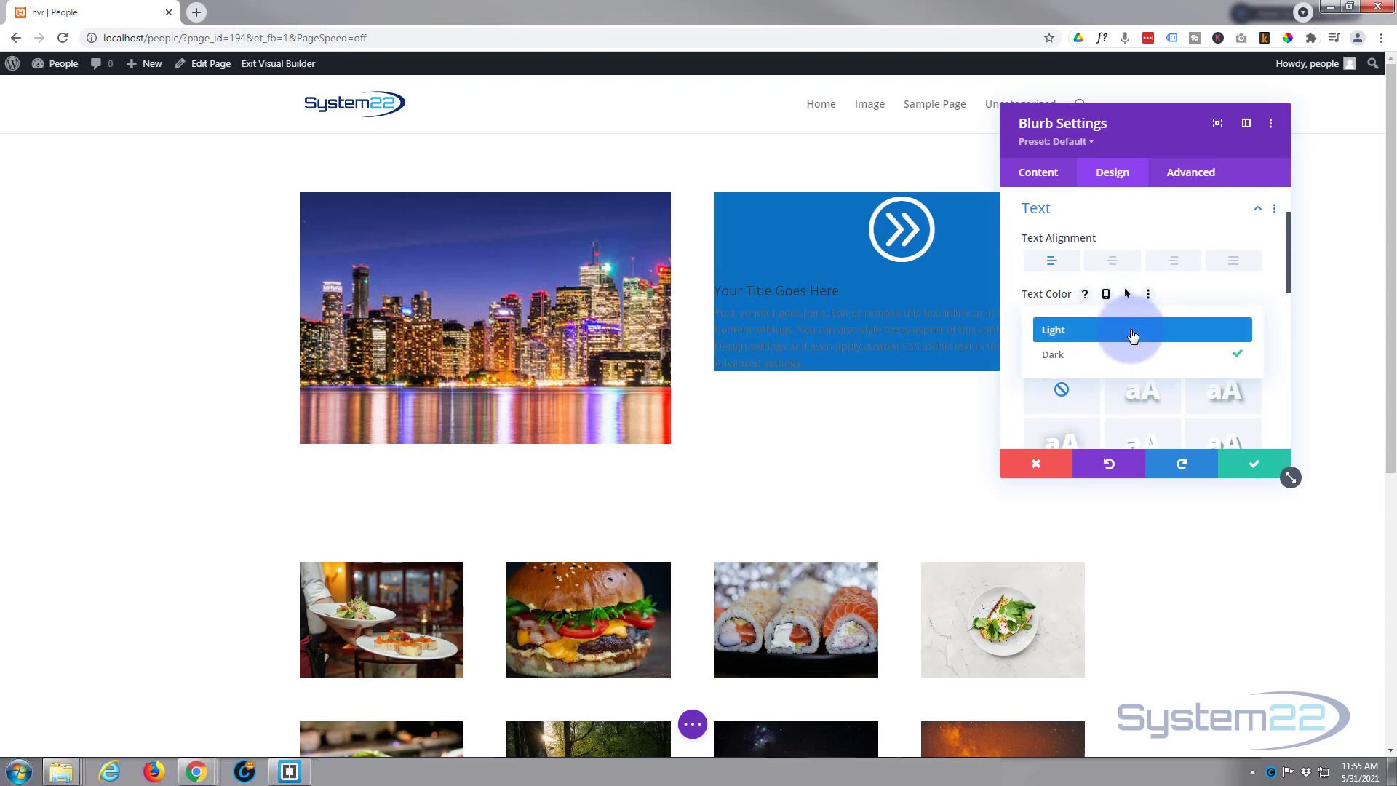
pyautogui.click(1133, 331)
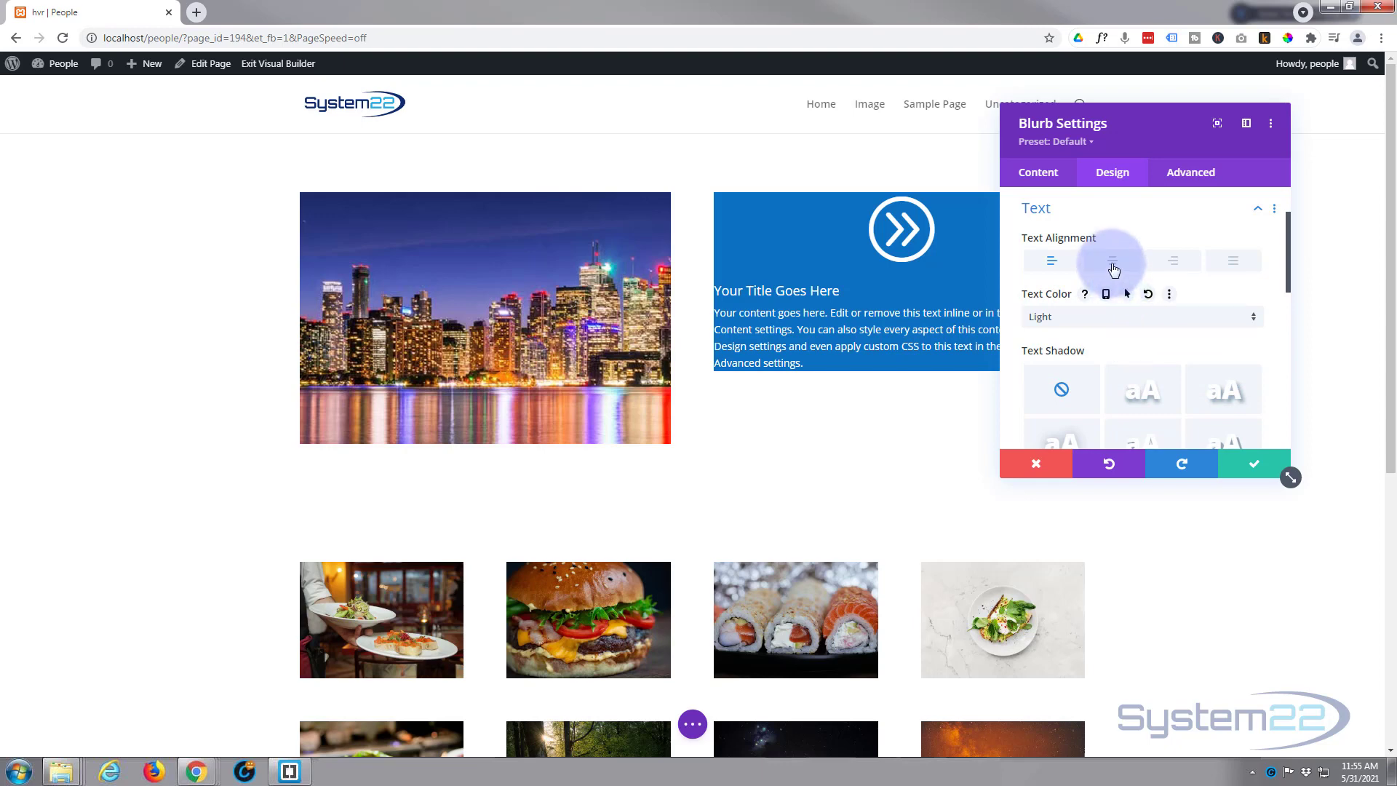
pyautogui.click(1112, 263)
# Set the blurb's top, bottom, left and right padding to 50px and save the module settings.
pyautogui.scroll(-5, 1124, 320)
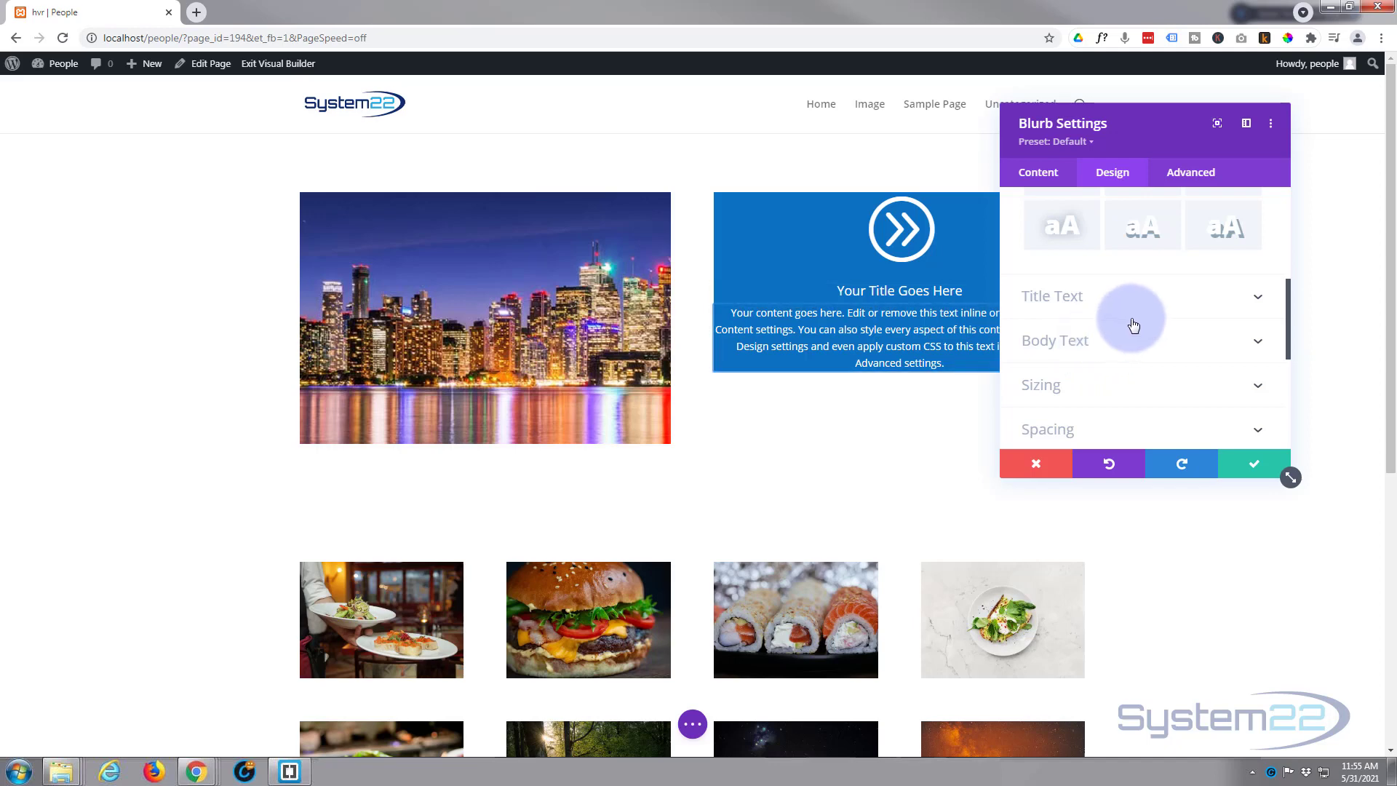
pyautogui.scroll(-3, 1135, 320)
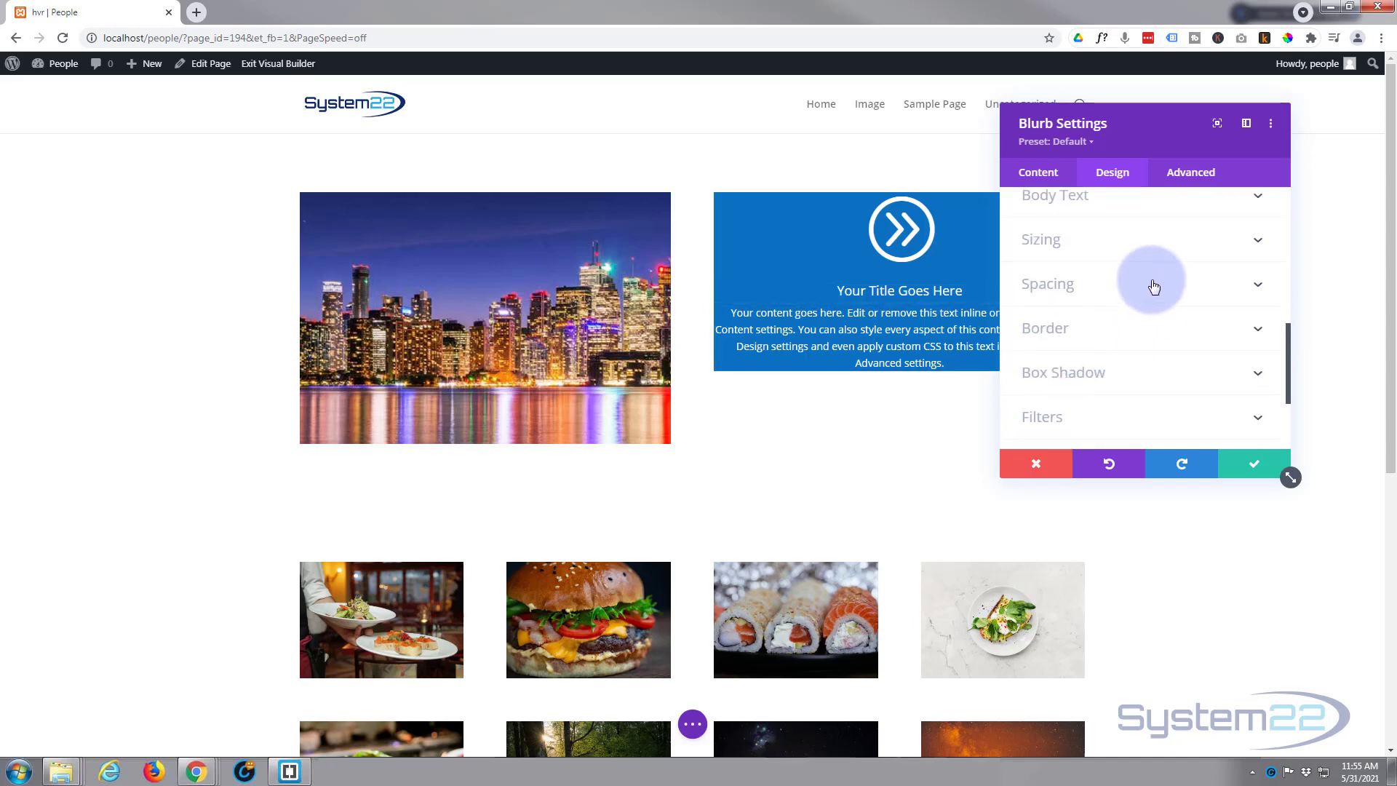
pyautogui.moveTo(1170, 134); pyautogui.dragTo(501, 174)
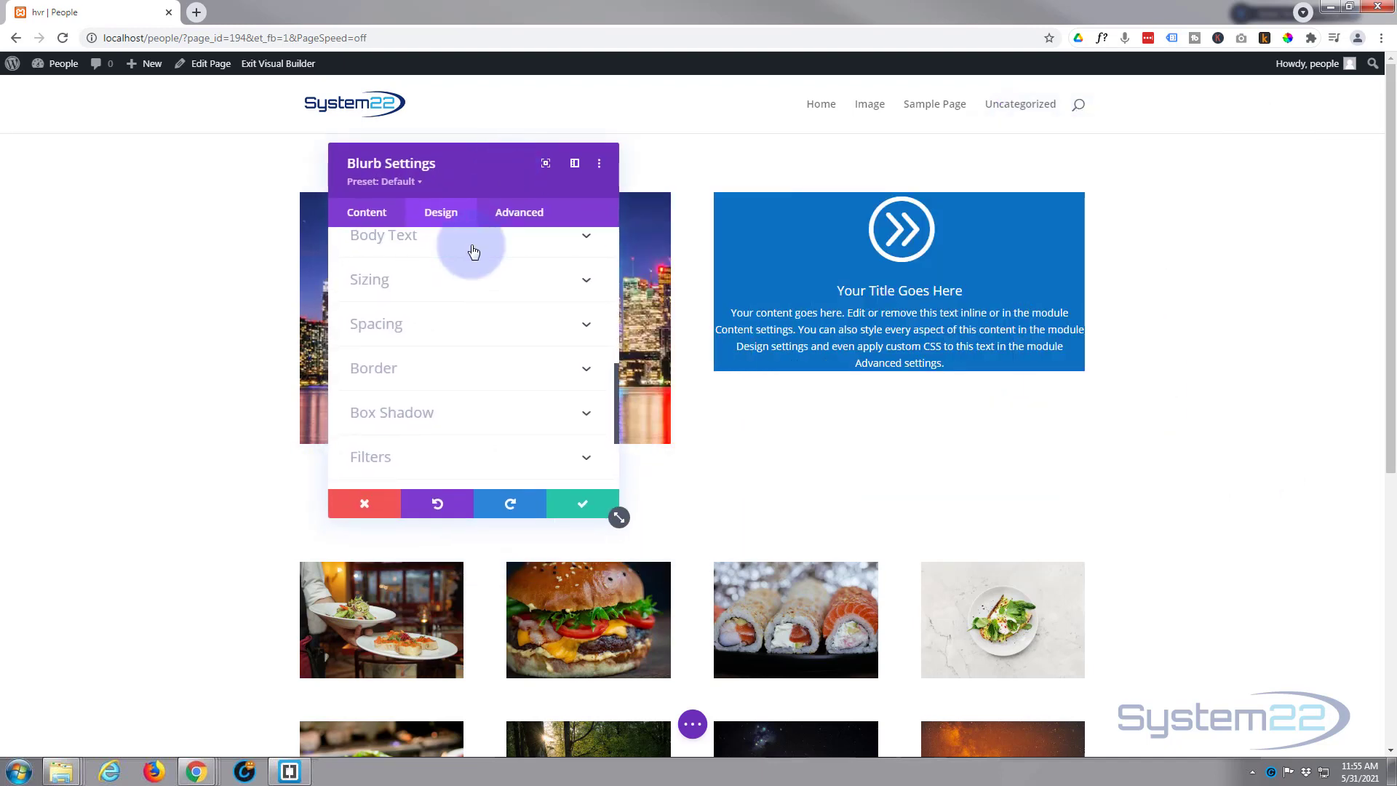
pyautogui.click(437, 331)
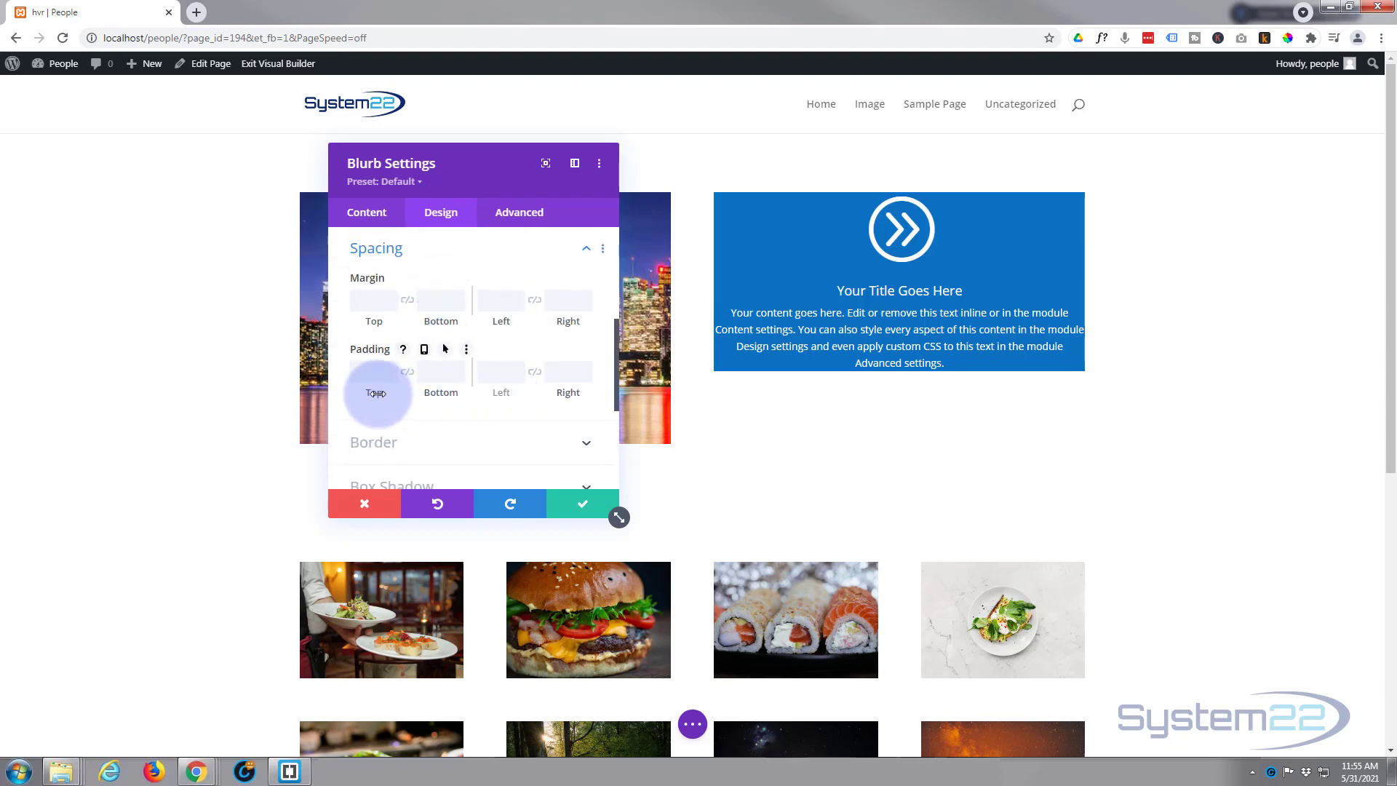
pyautogui.click(363, 370)
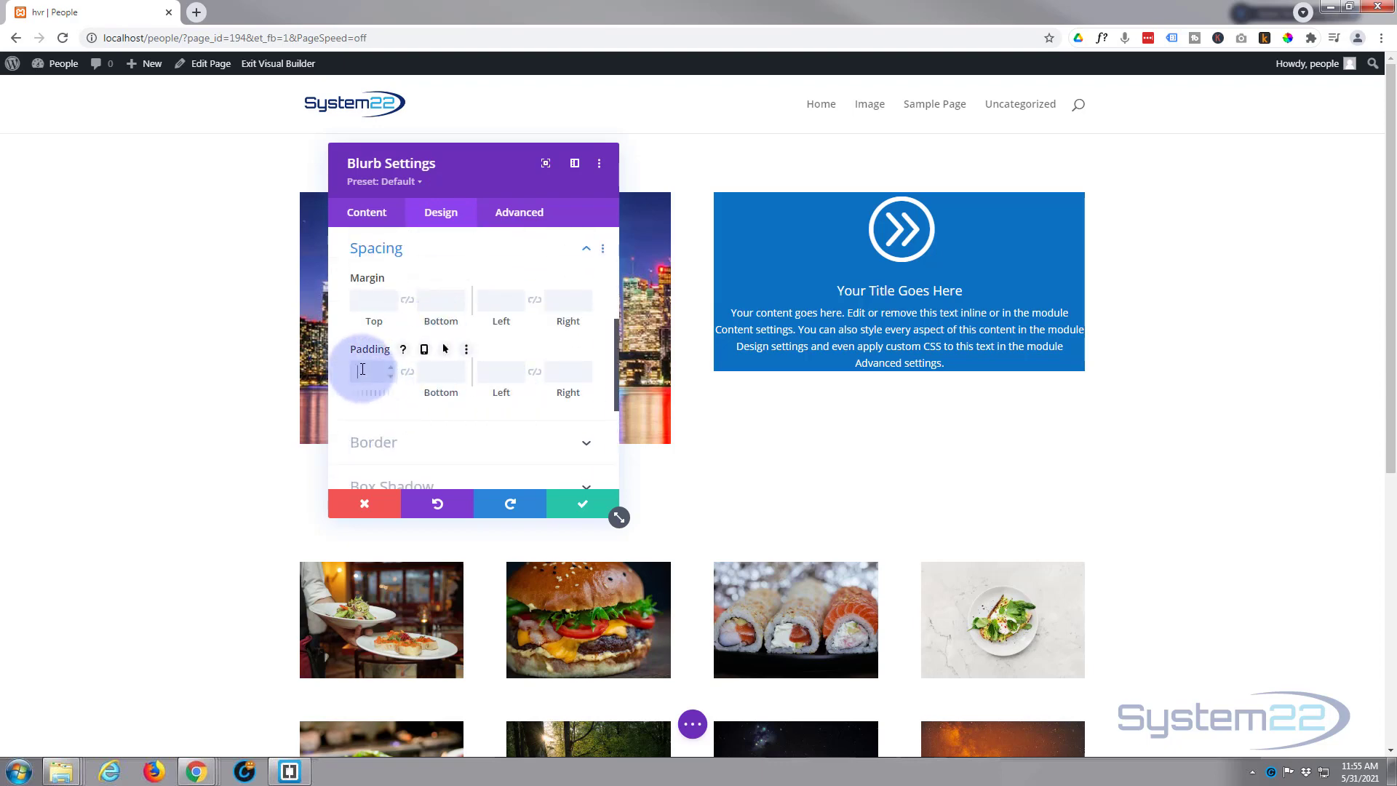
pyautogui.write('50')
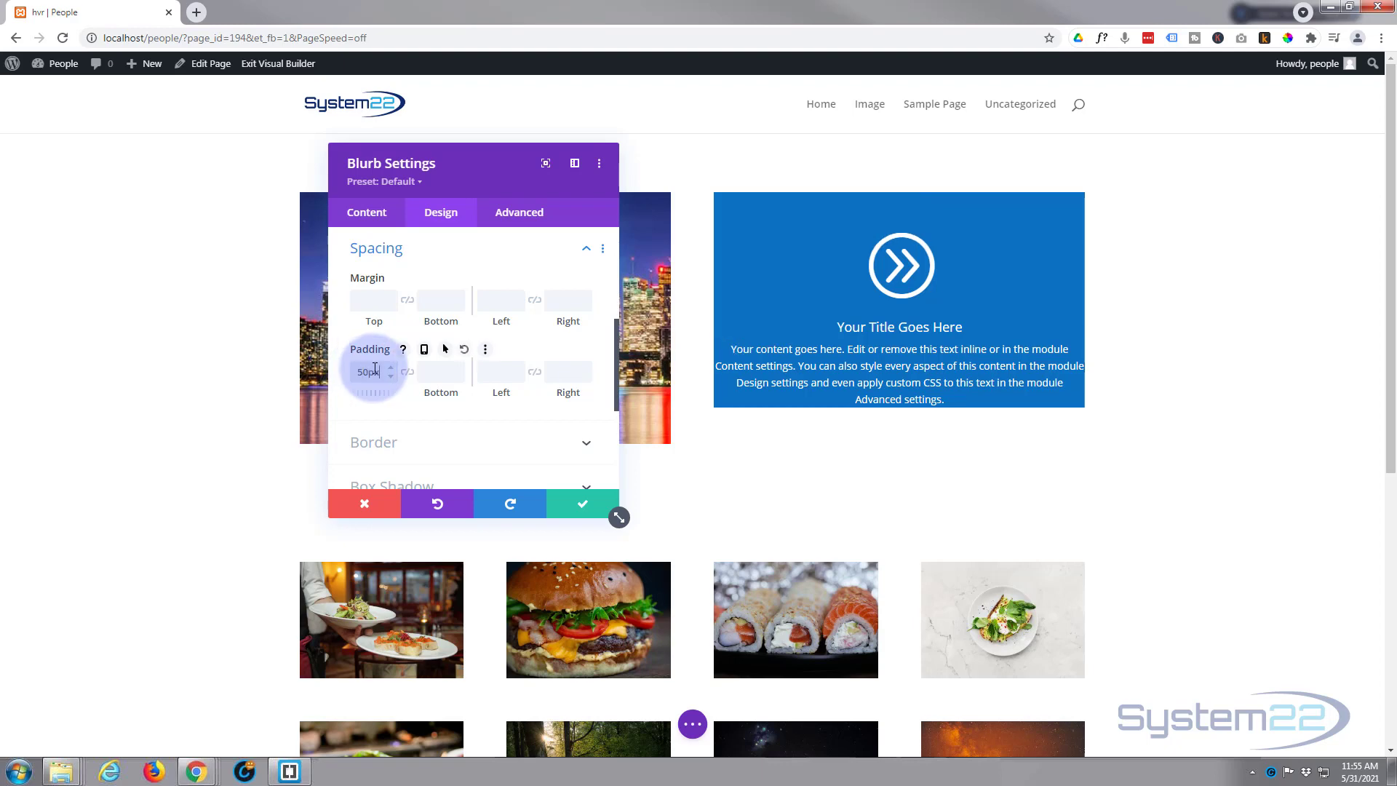
pyautogui.click(407, 372)
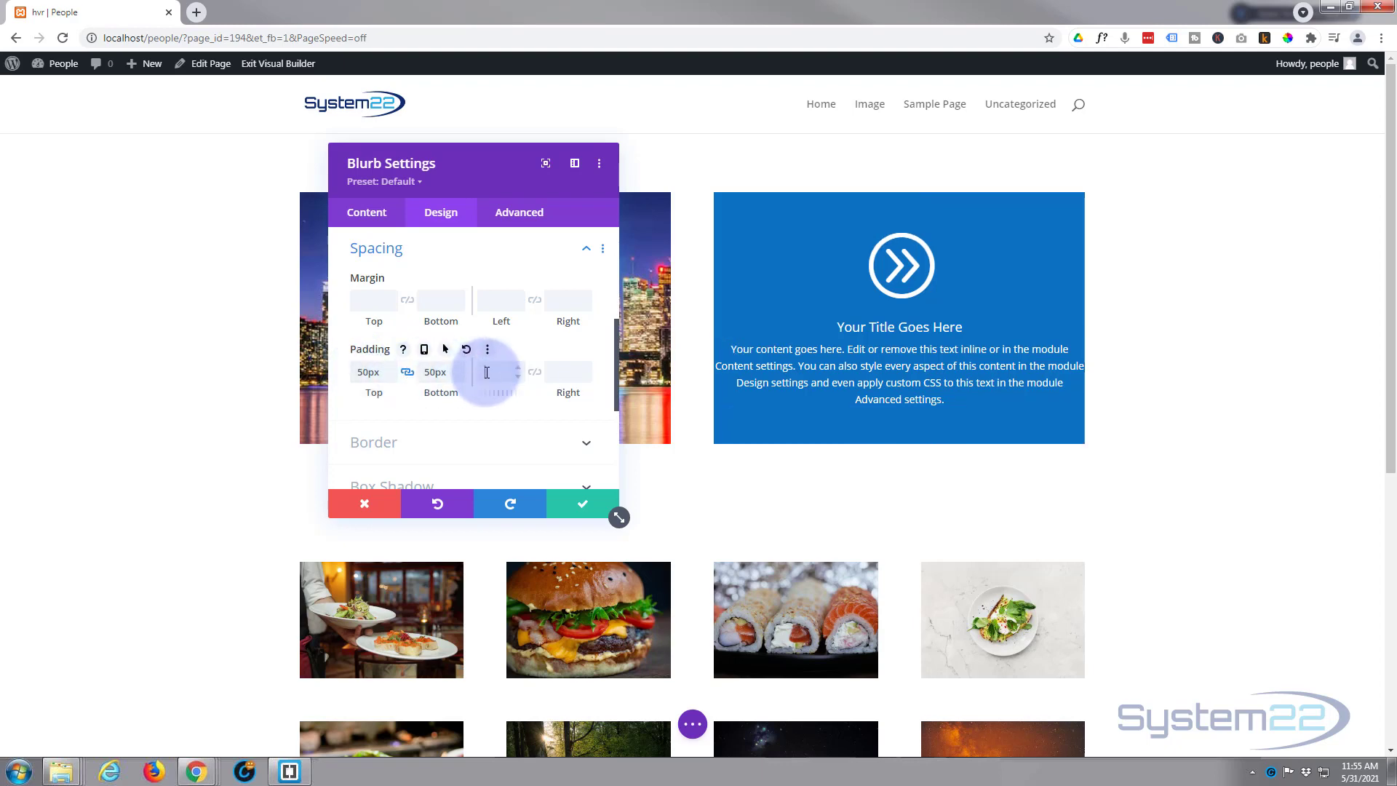
pyautogui.click(486, 372)
pyautogui.write('50px')
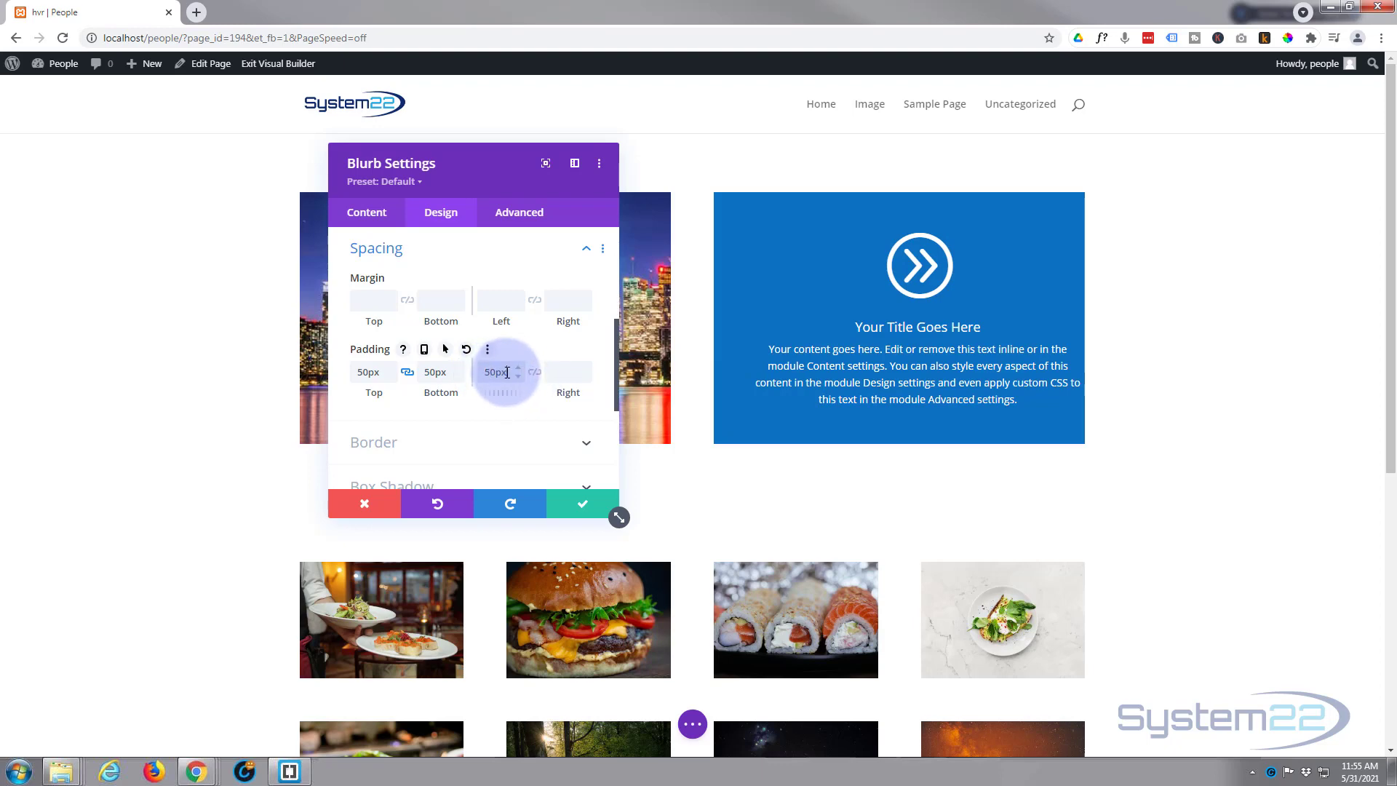
pyautogui.click(534, 372)
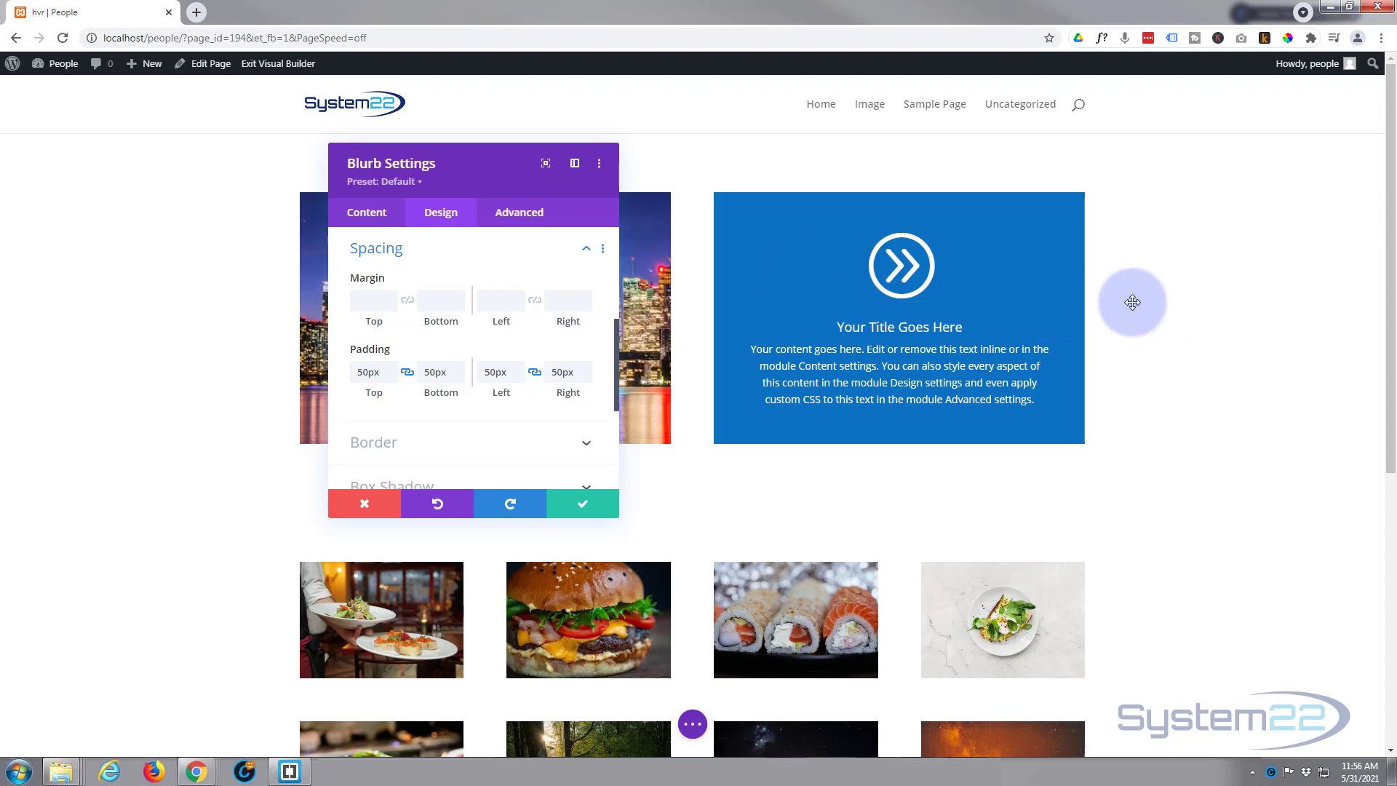
pyautogui.click(595, 507)
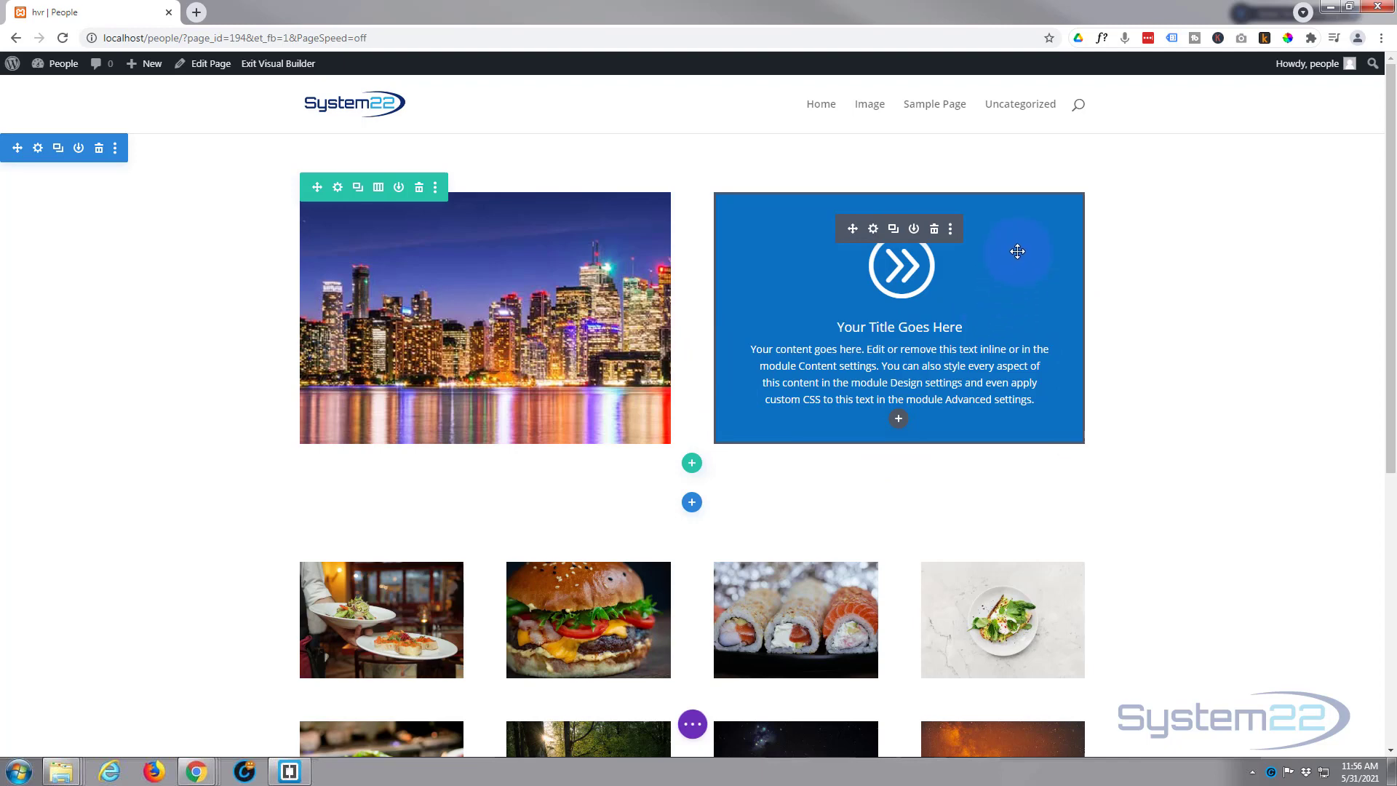
# Set the dusk city skyline photo from the media library as the background image of the row's second column.
pyautogui.click(337, 188)
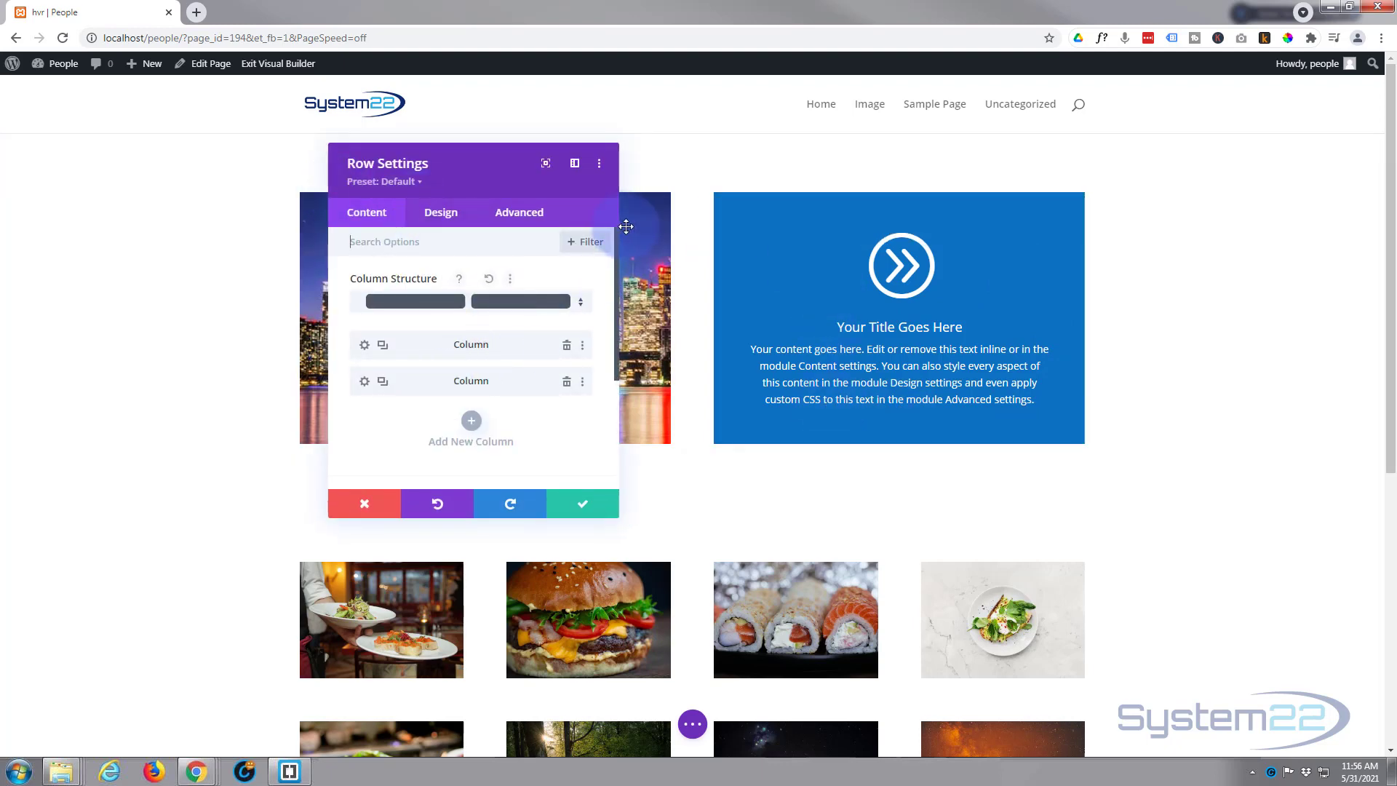
pyautogui.click(364, 380)
pyautogui.scroll(-1, 417, 282)
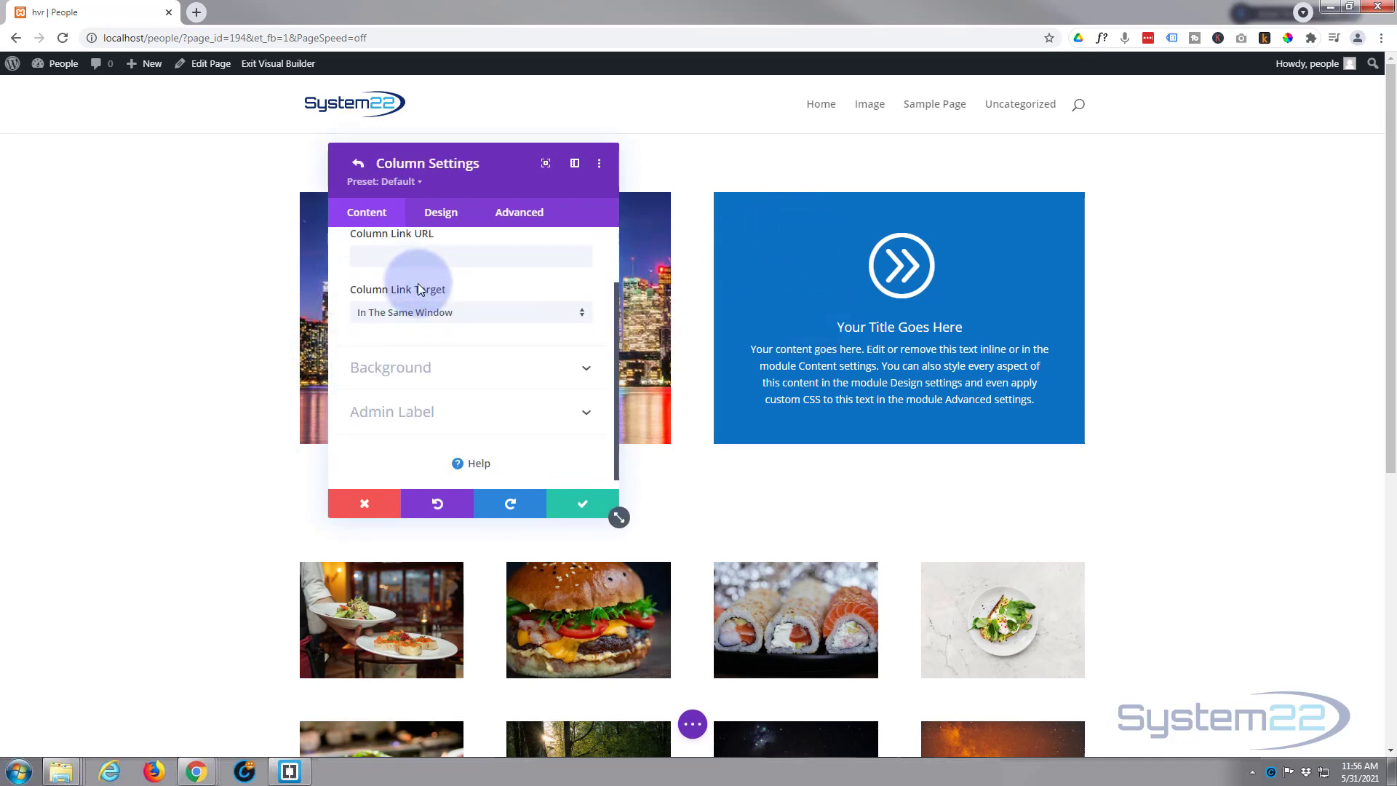
pyautogui.click(445, 362)
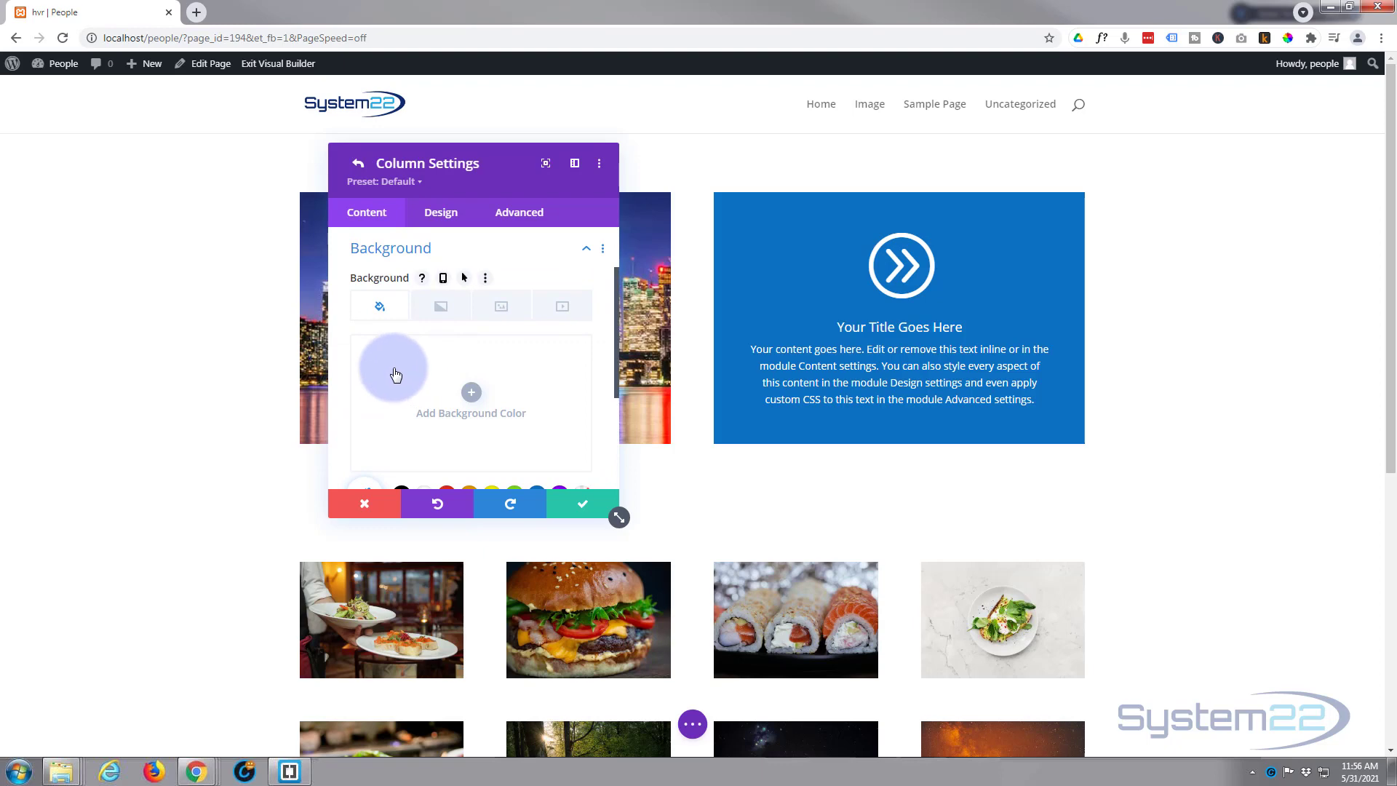
pyautogui.click(507, 311)
pyautogui.click(465, 400)
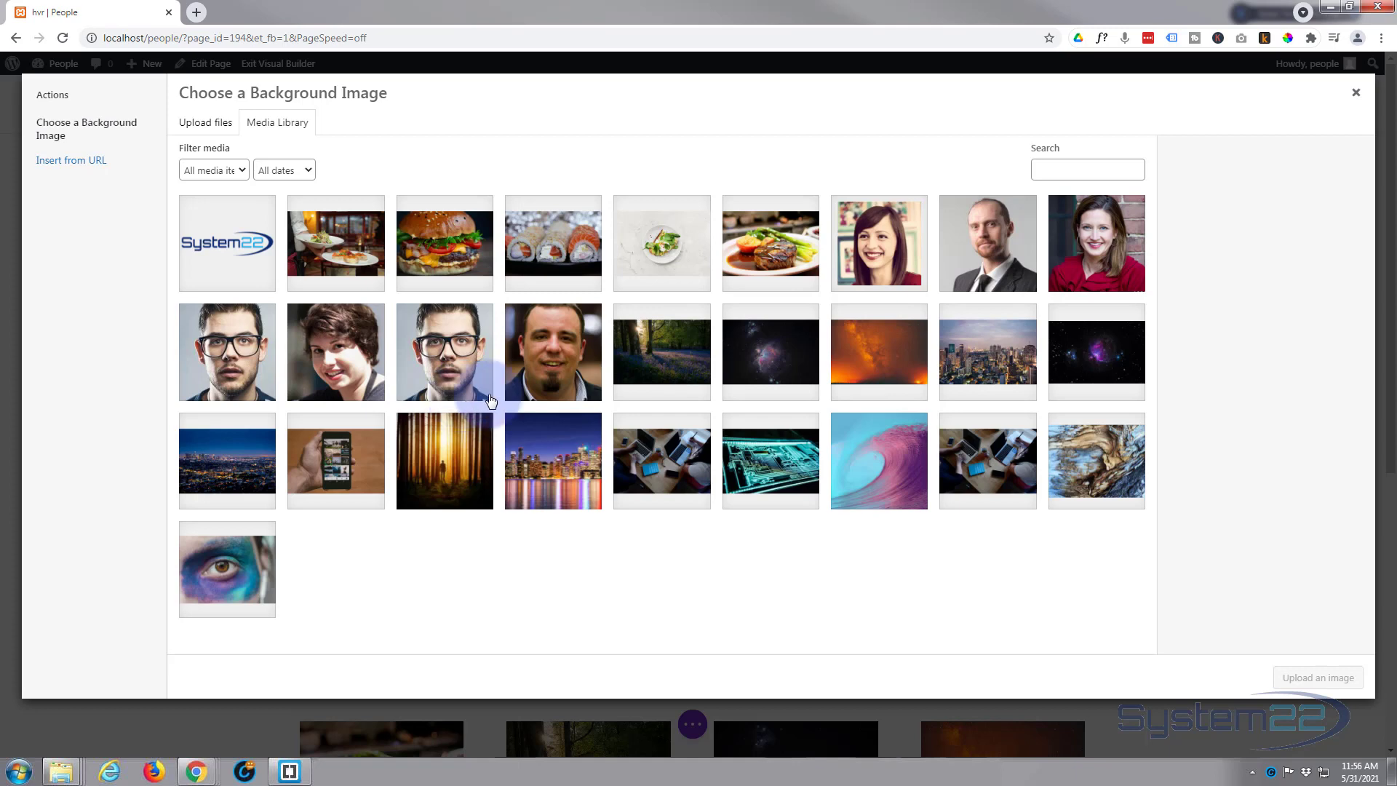
pyautogui.click(972, 350)
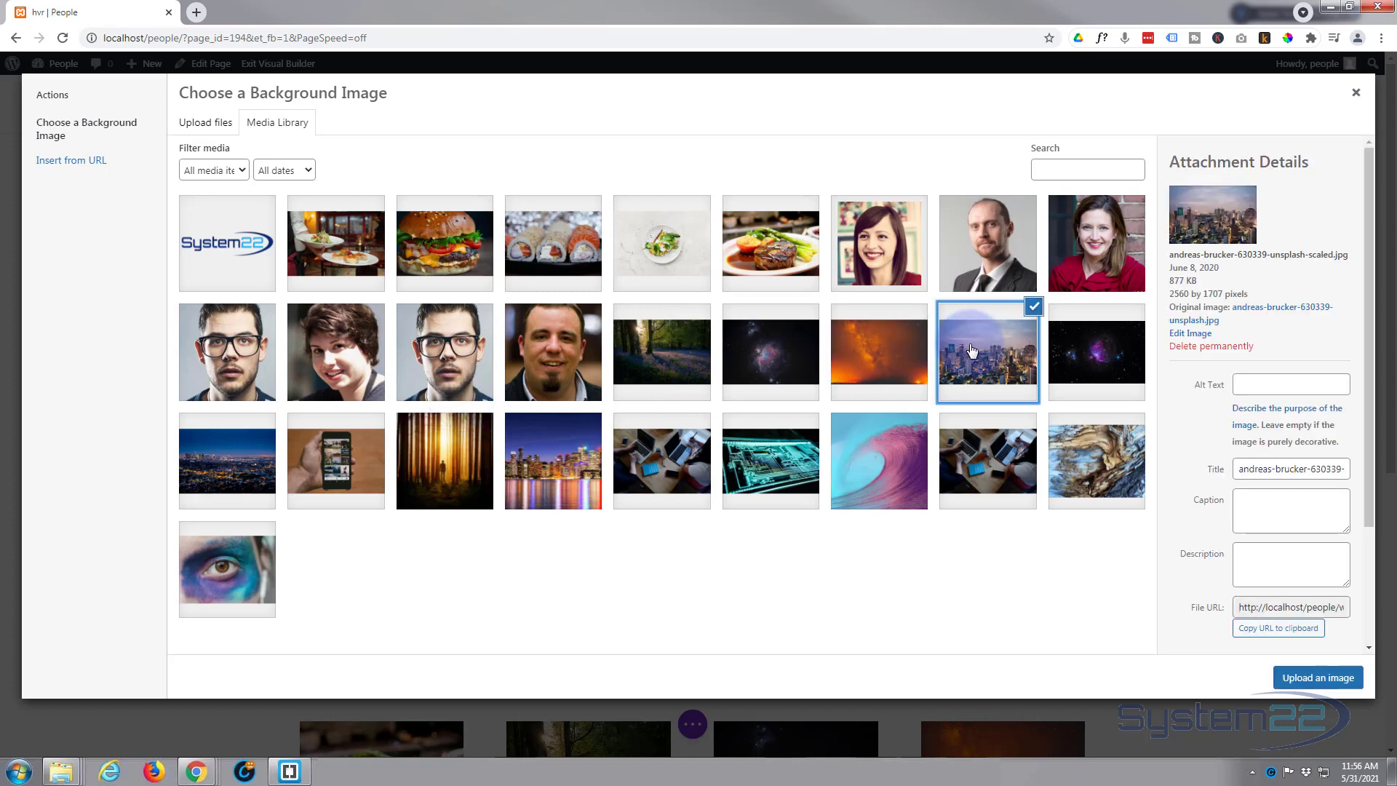
pyautogui.click(1304, 683)
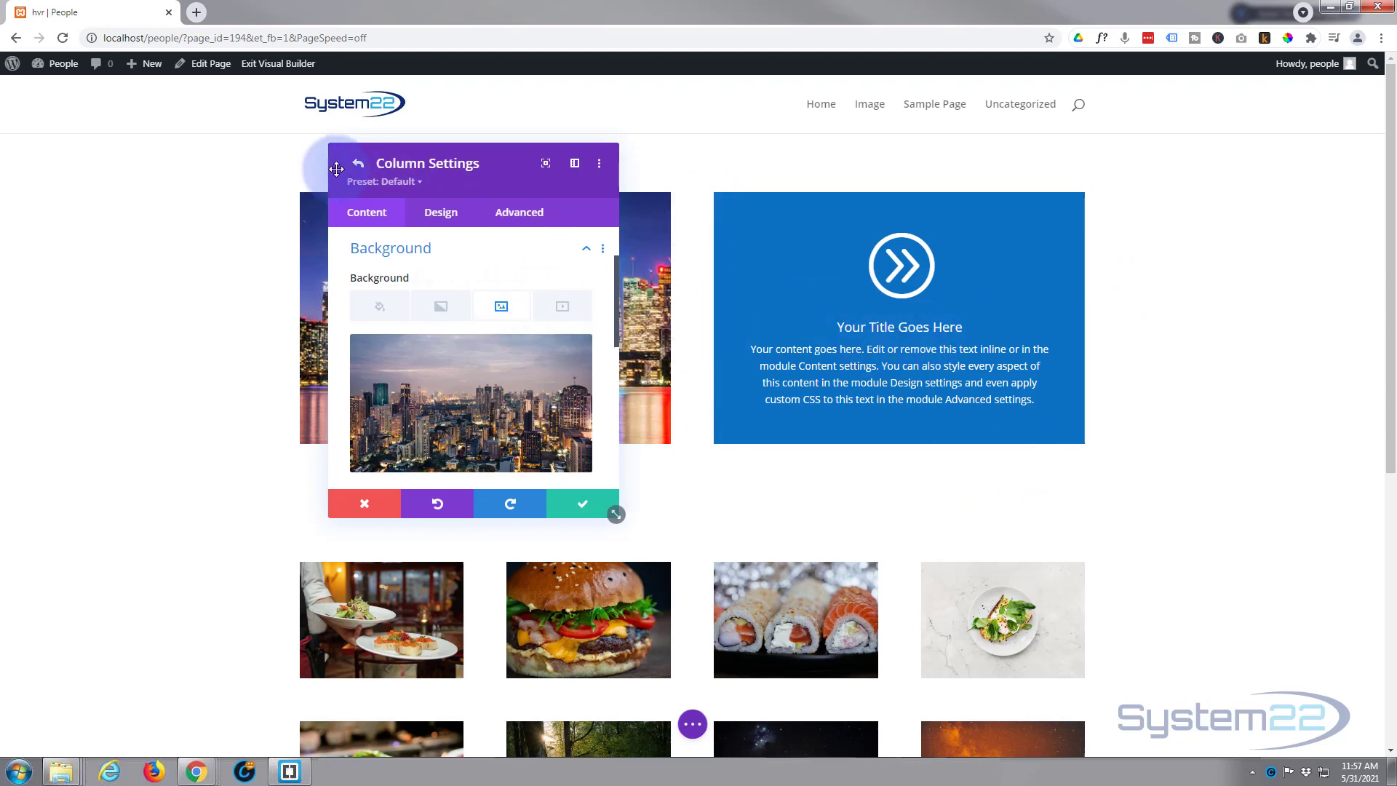
# Set the second column's horizontal and vertical overflow to Hidden.
pyautogui.click(526, 215)
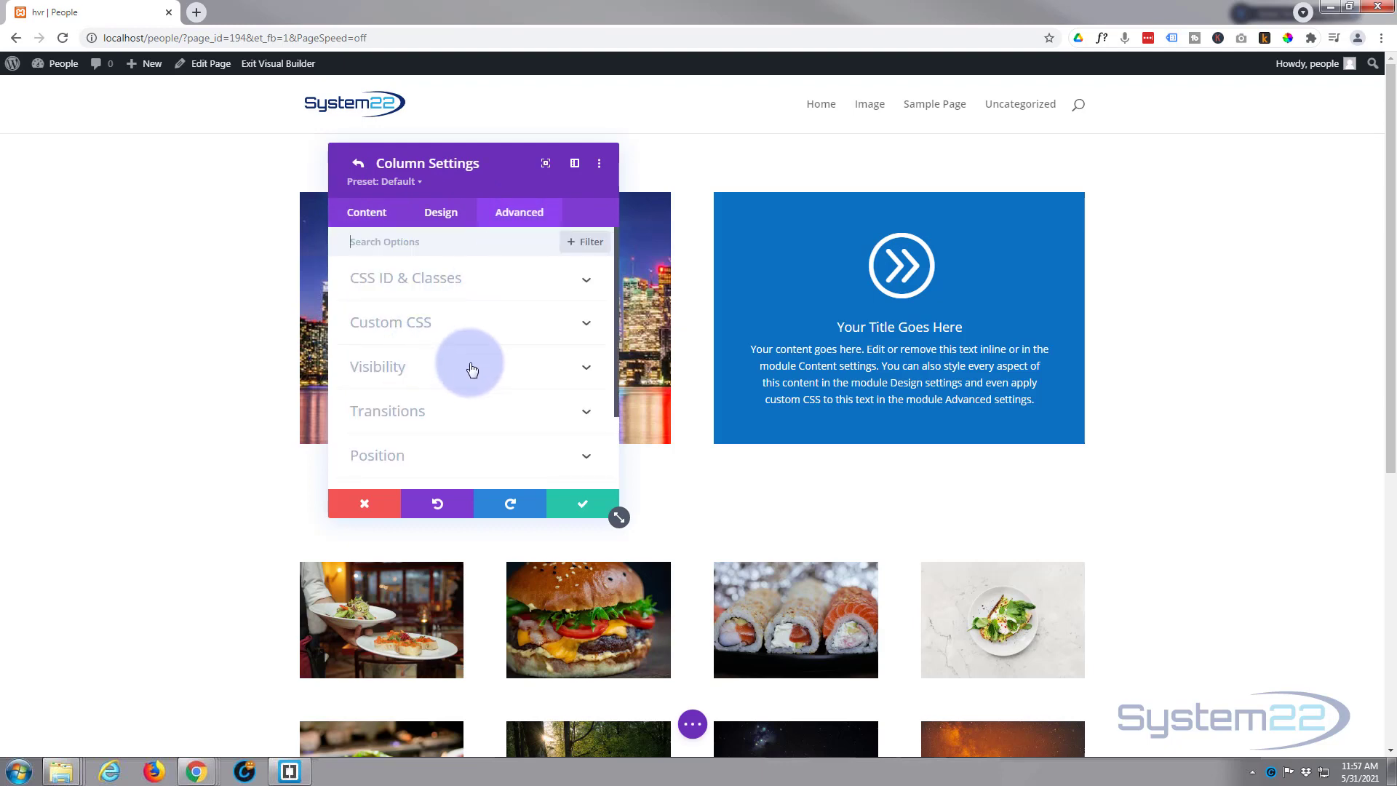
pyautogui.click(436, 372)
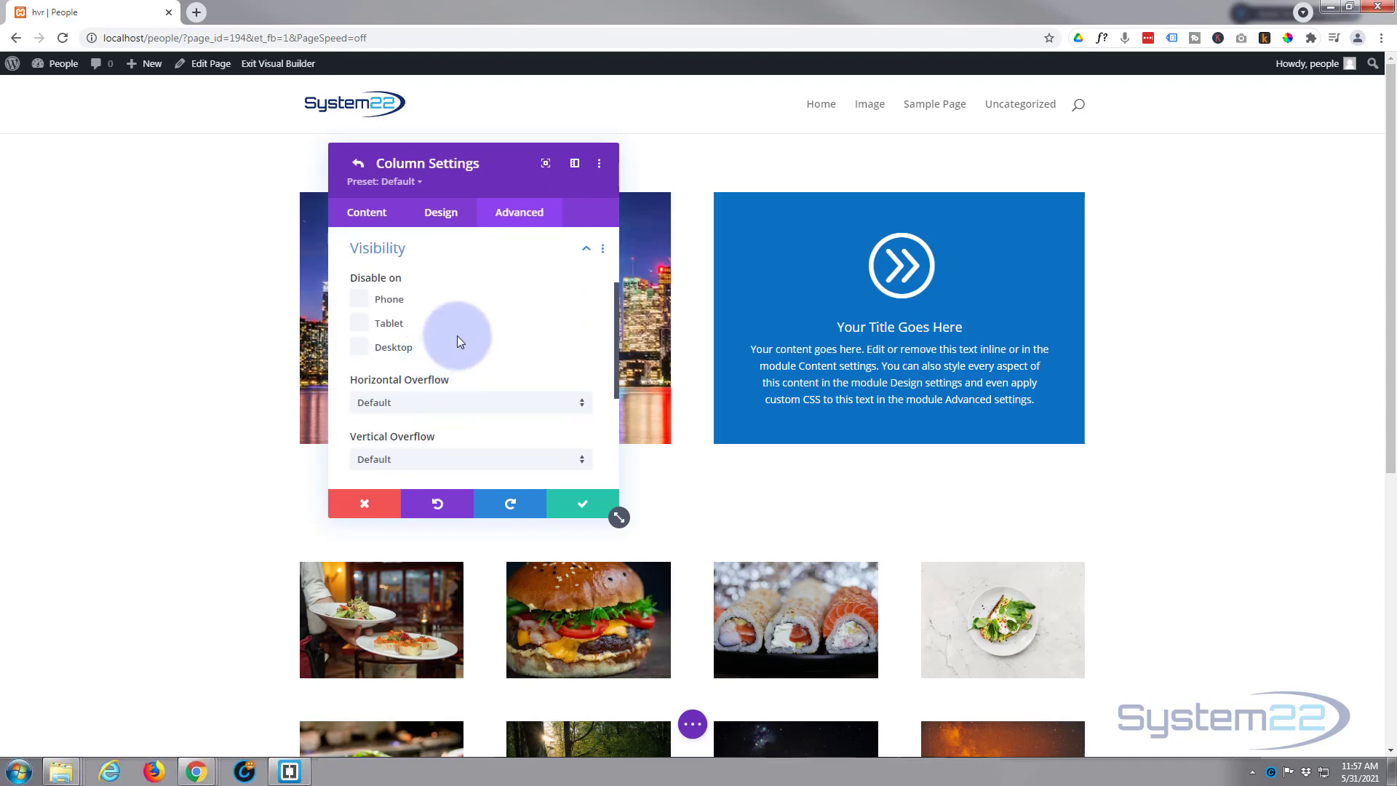
pyautogui.scroll(-1, 455, 338)
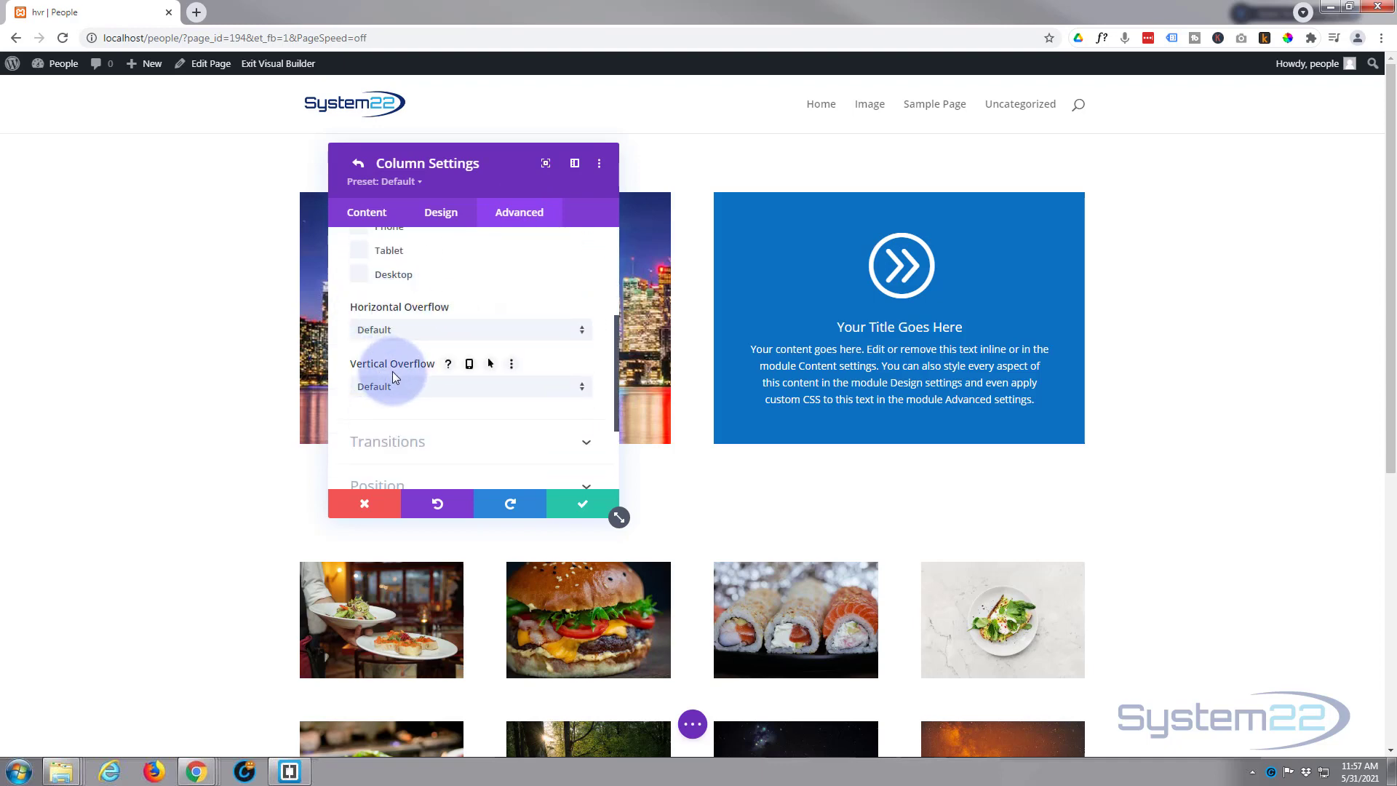
pyautogui.click(391, 336)
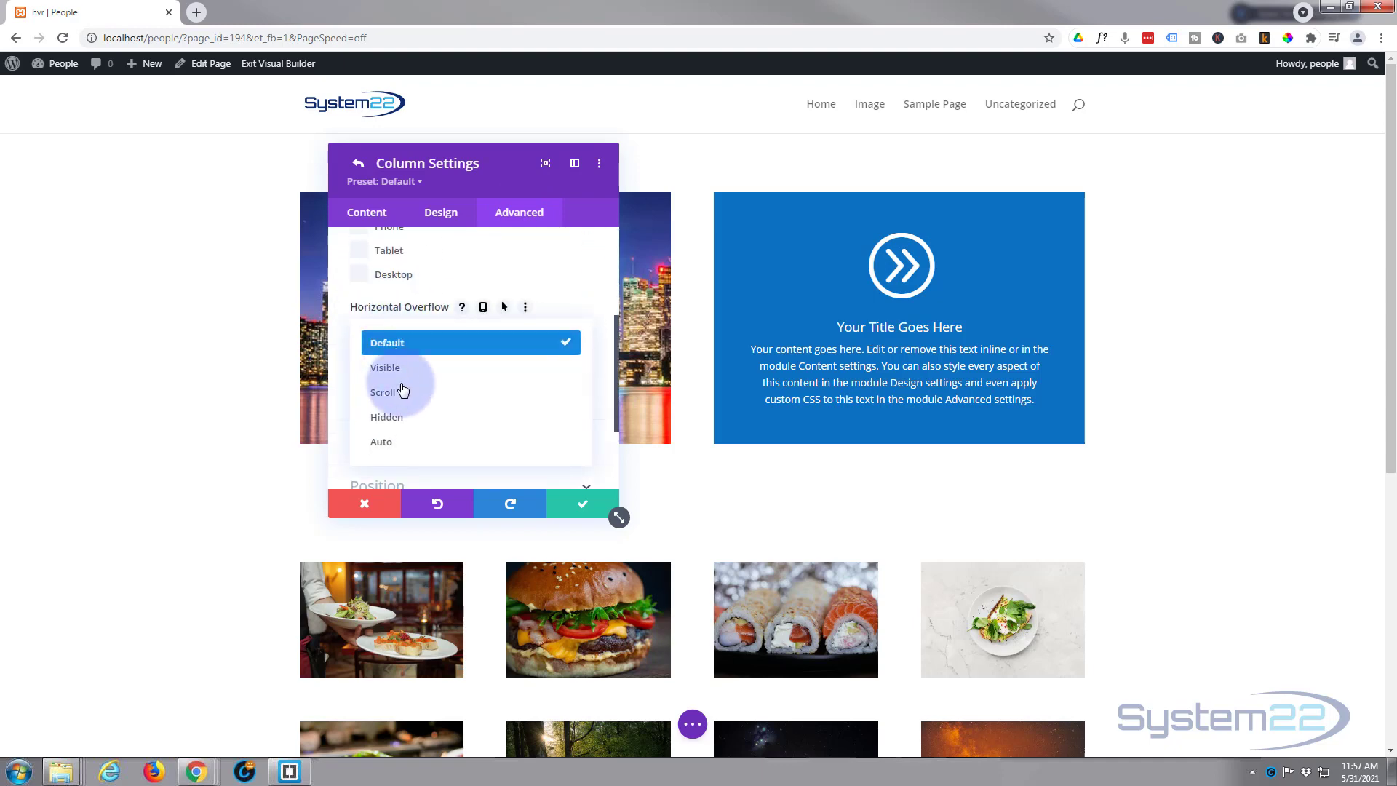
pyautogui.click(399, 419)
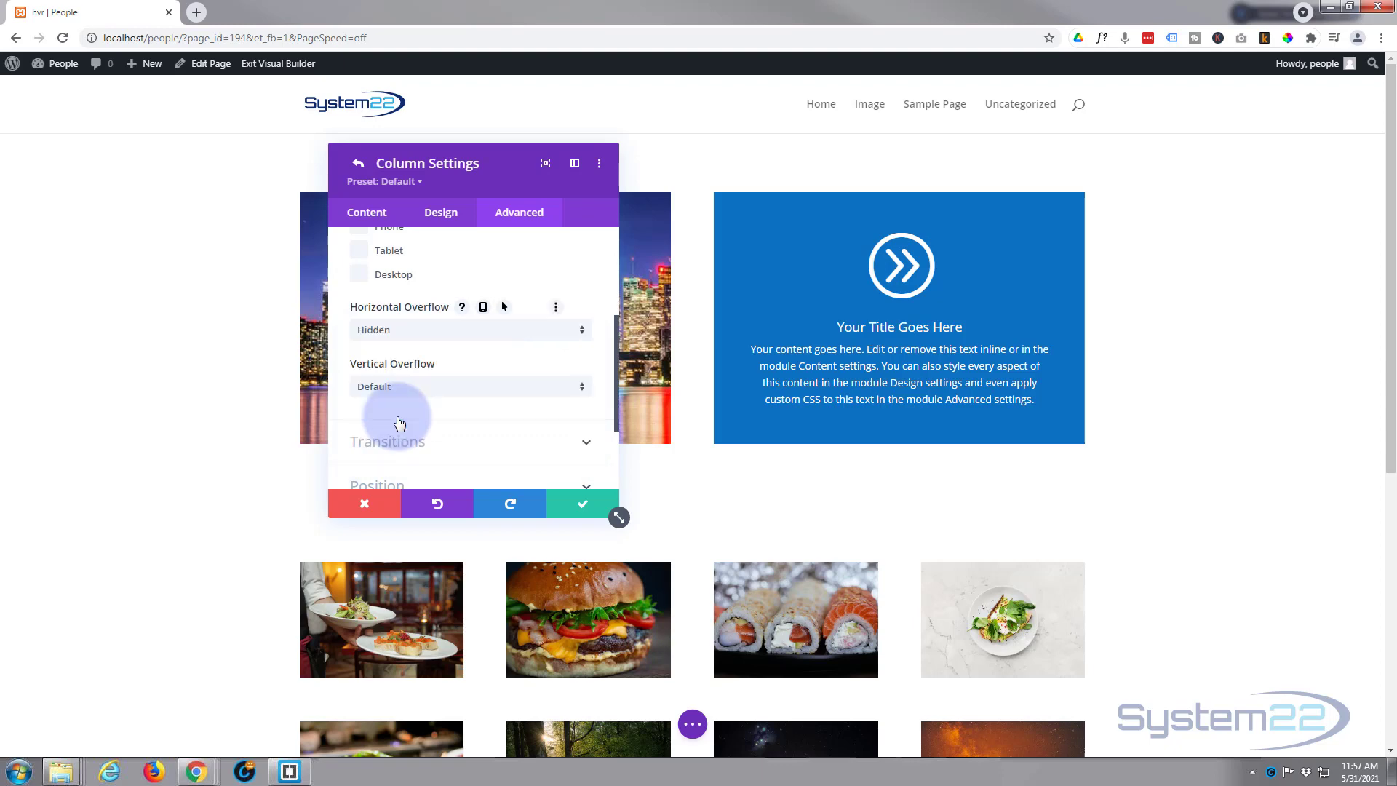
pyautogui.click(427, 389)
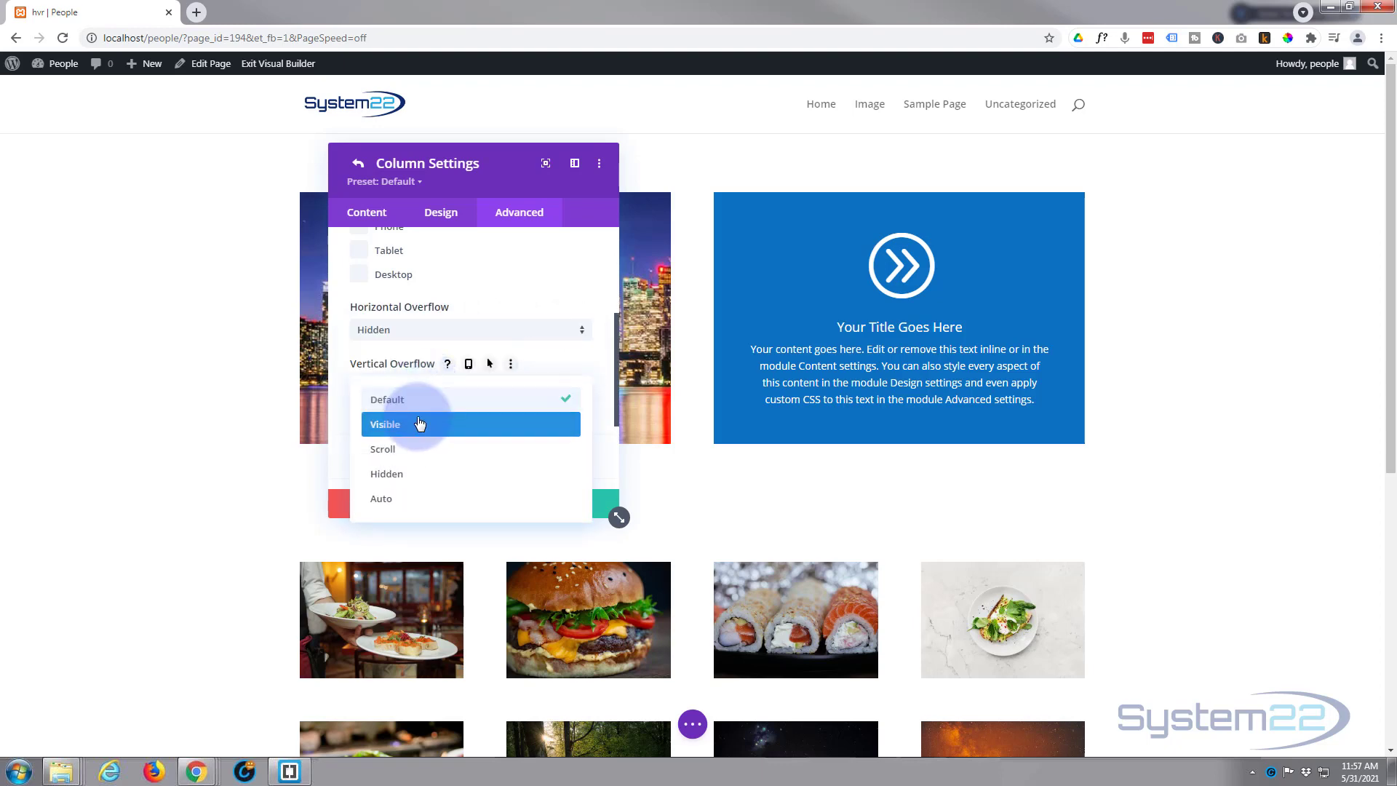
pyautogui.click(424, 475)
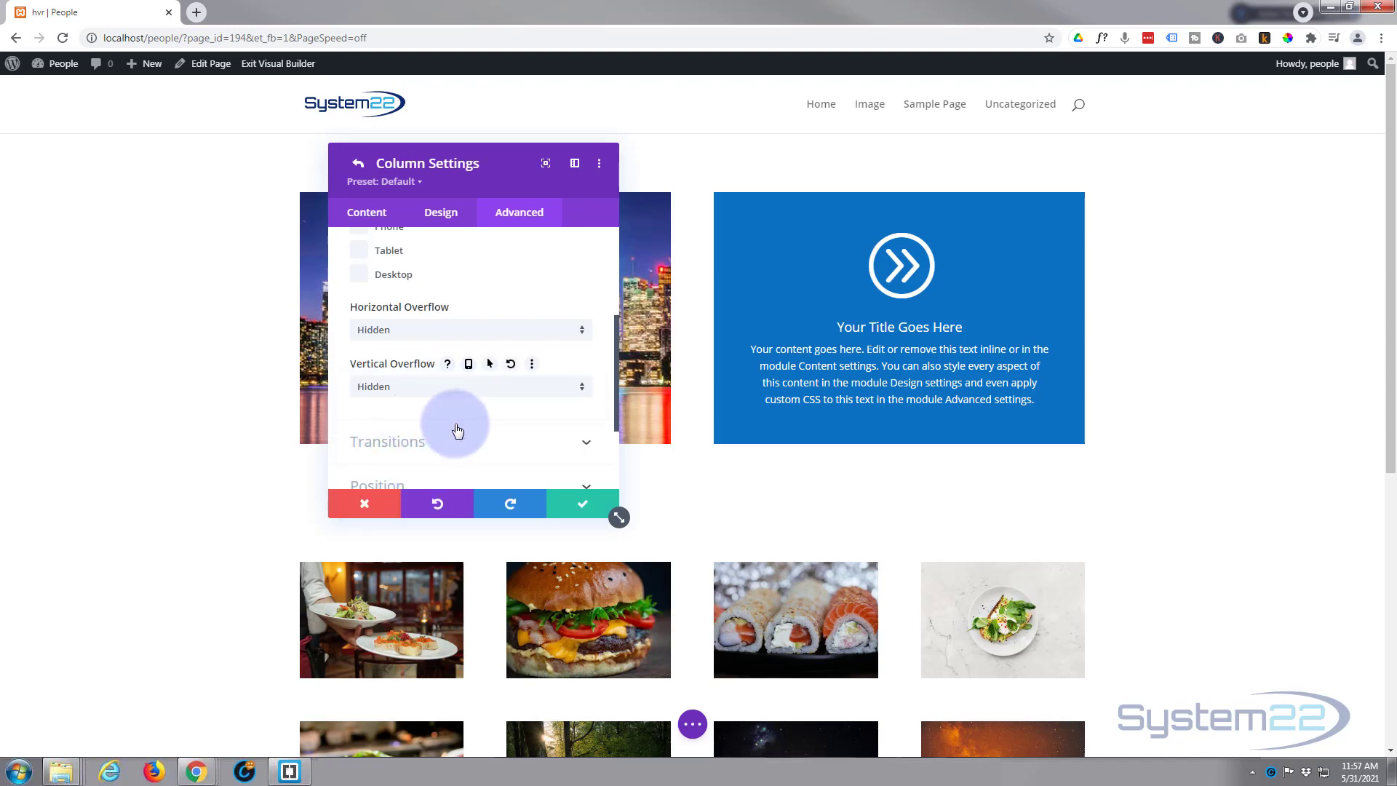
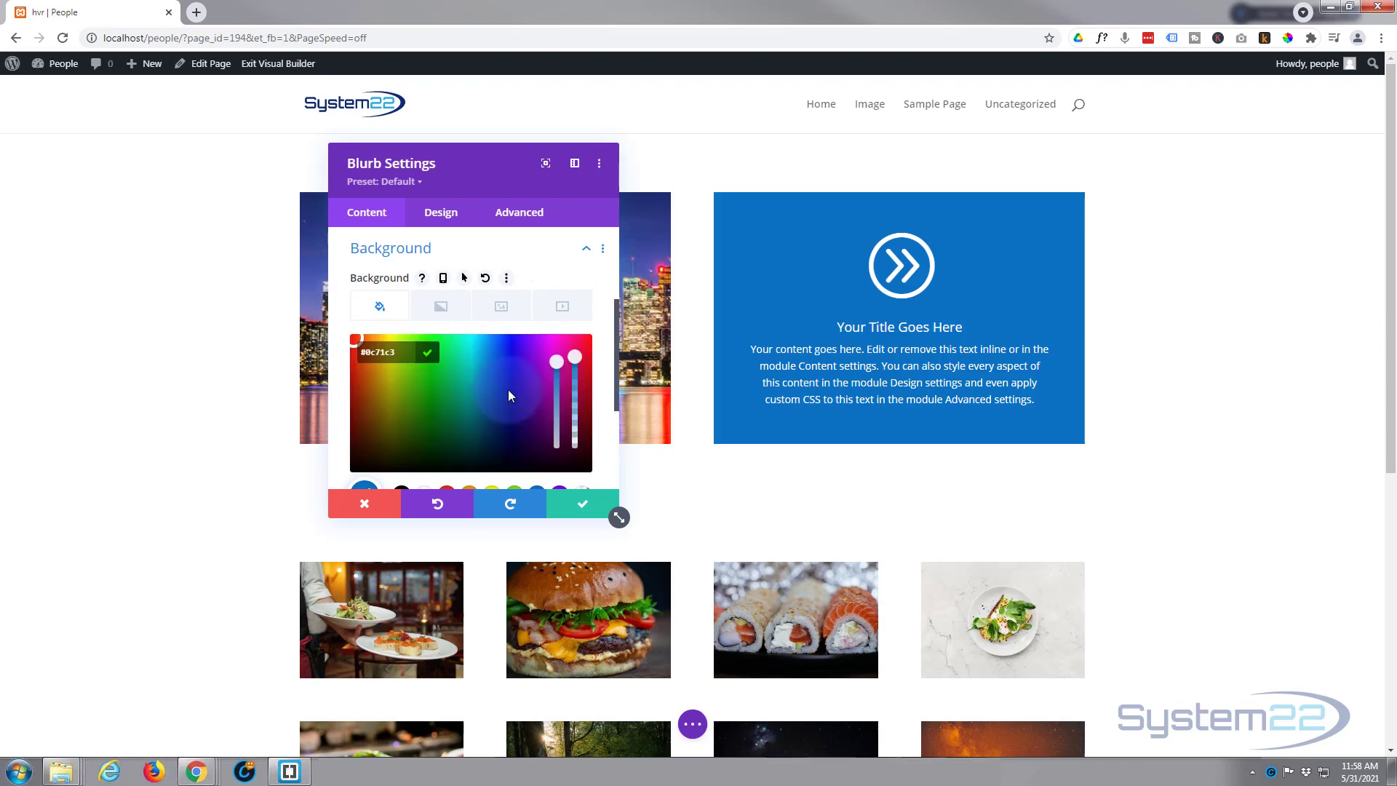
# Make the blurb's blue background semi-transparent, at rgba(12,113,195,0.61).
pyautogui.moveTo(575, 355); pyautogui.dragTo(577, 394)
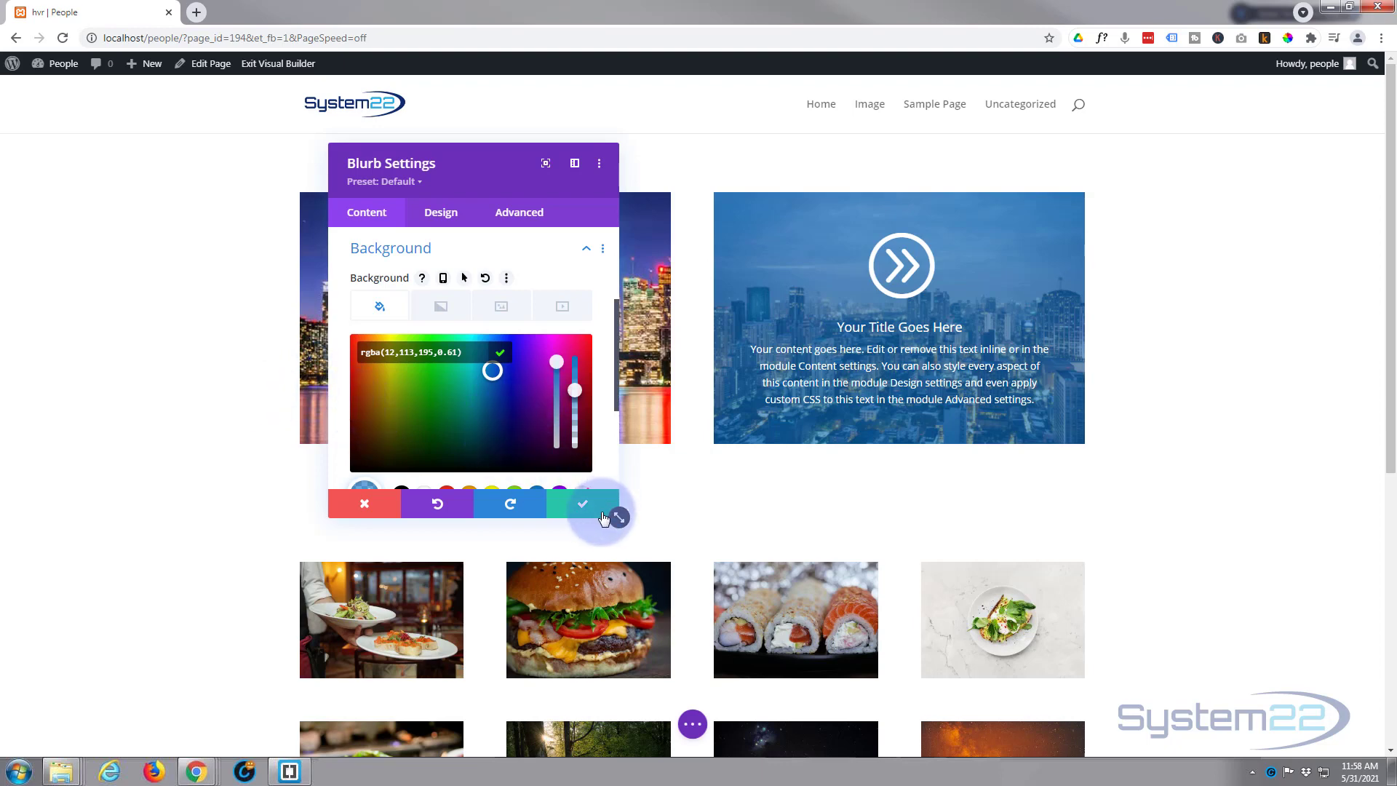
# Set the blurb's left margin to -800px and, unlinked from the left padding, its right padding to 800px.
pyautogui.click(439, 215)
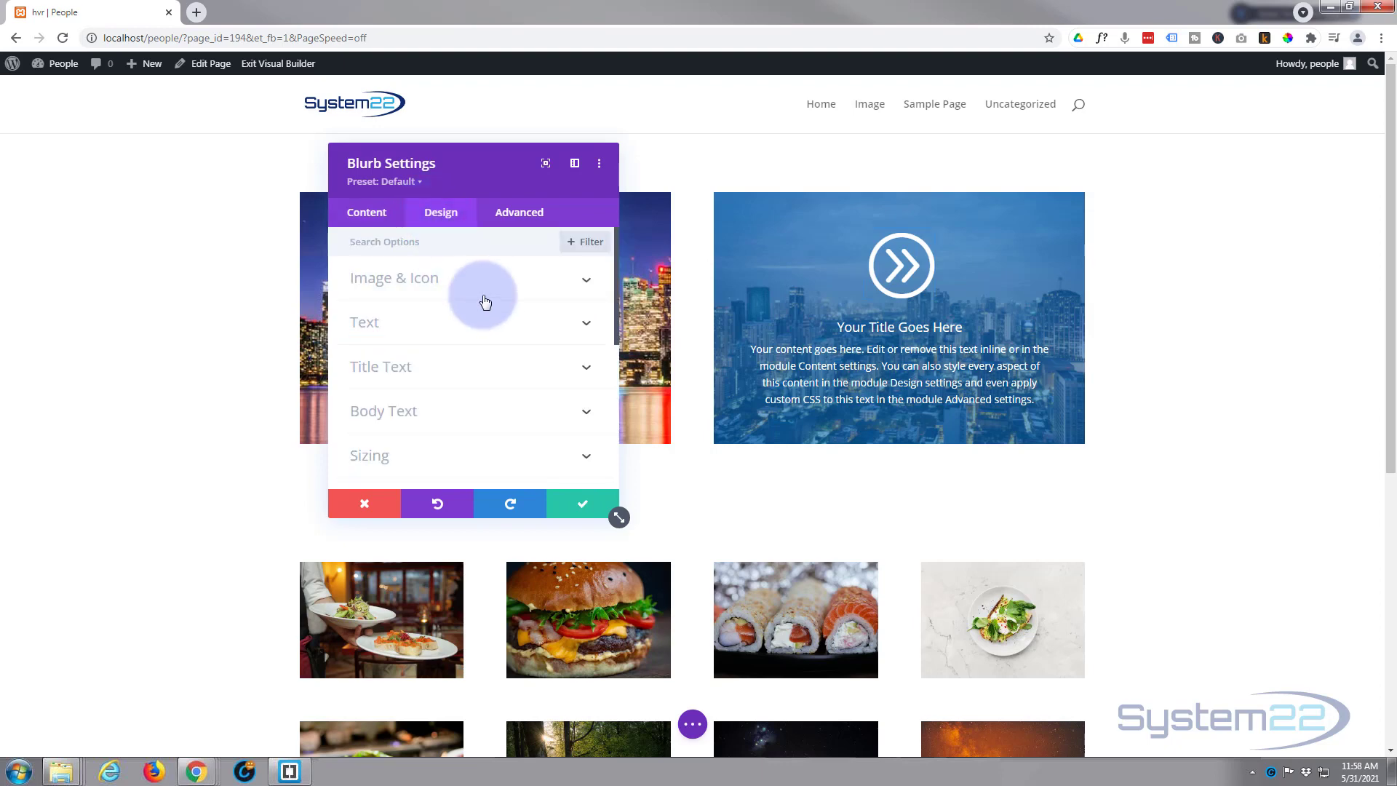
pyautogui.scroll(-2, 484, 298)
pyautogui.click(440, 359)
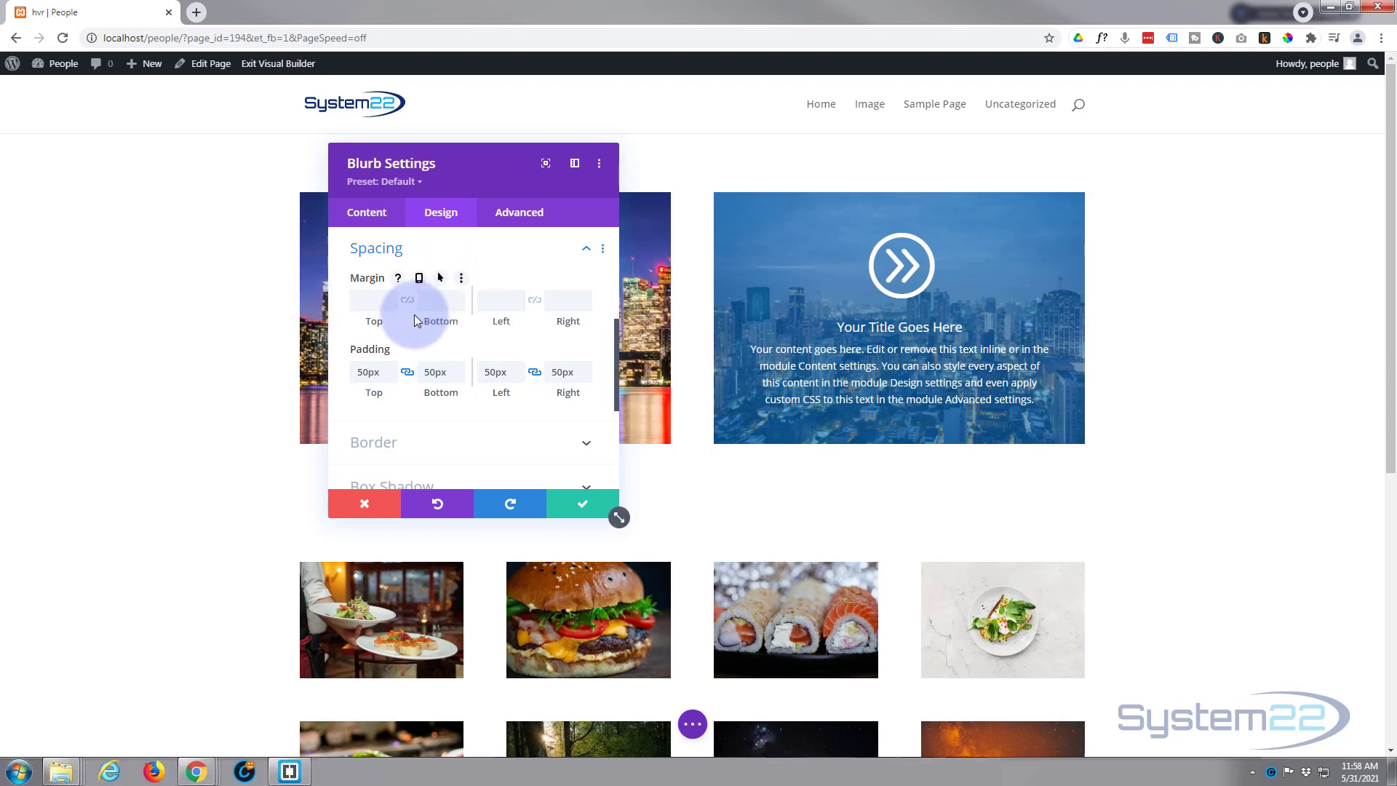
pyautogui.click(518, 304)
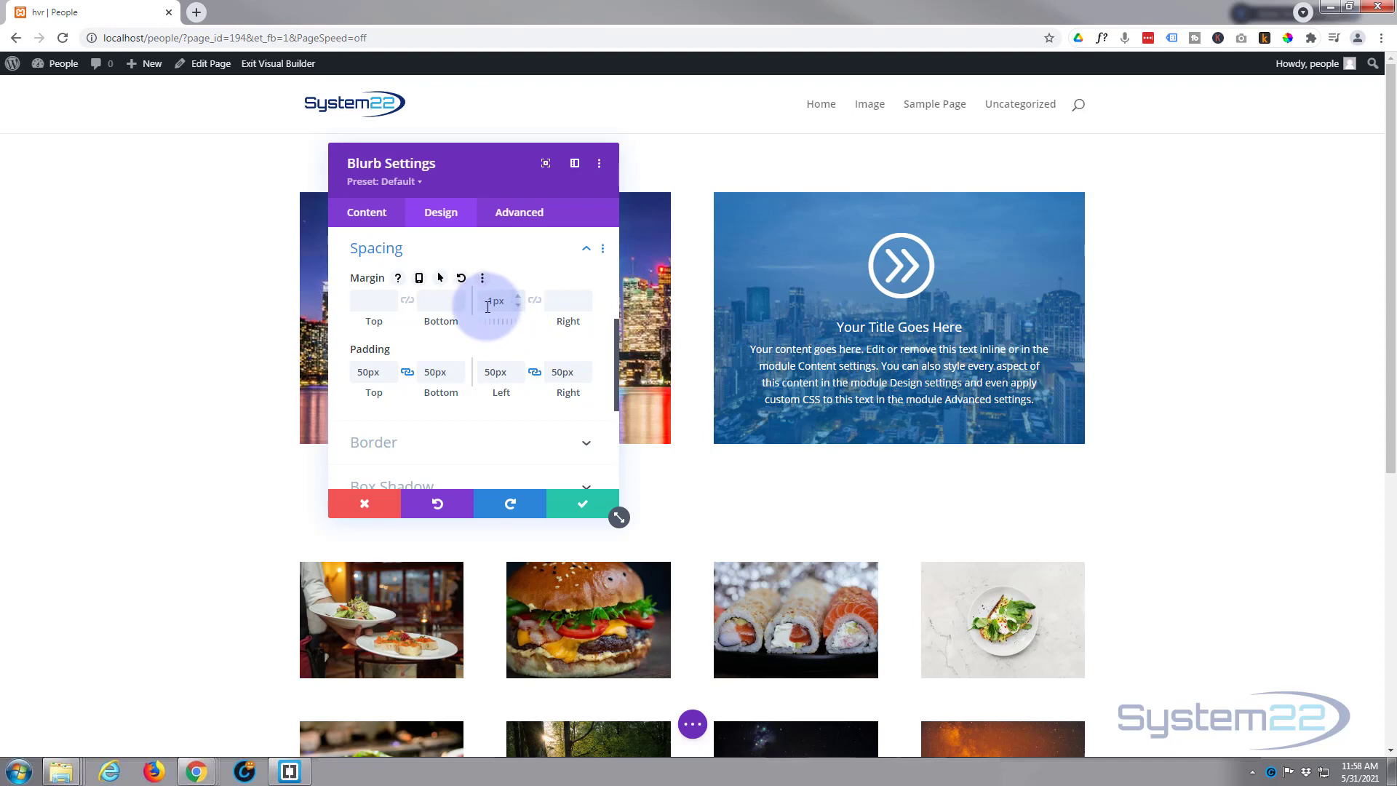
pyautogui.click(491, 299)
pyautogui.write('-')
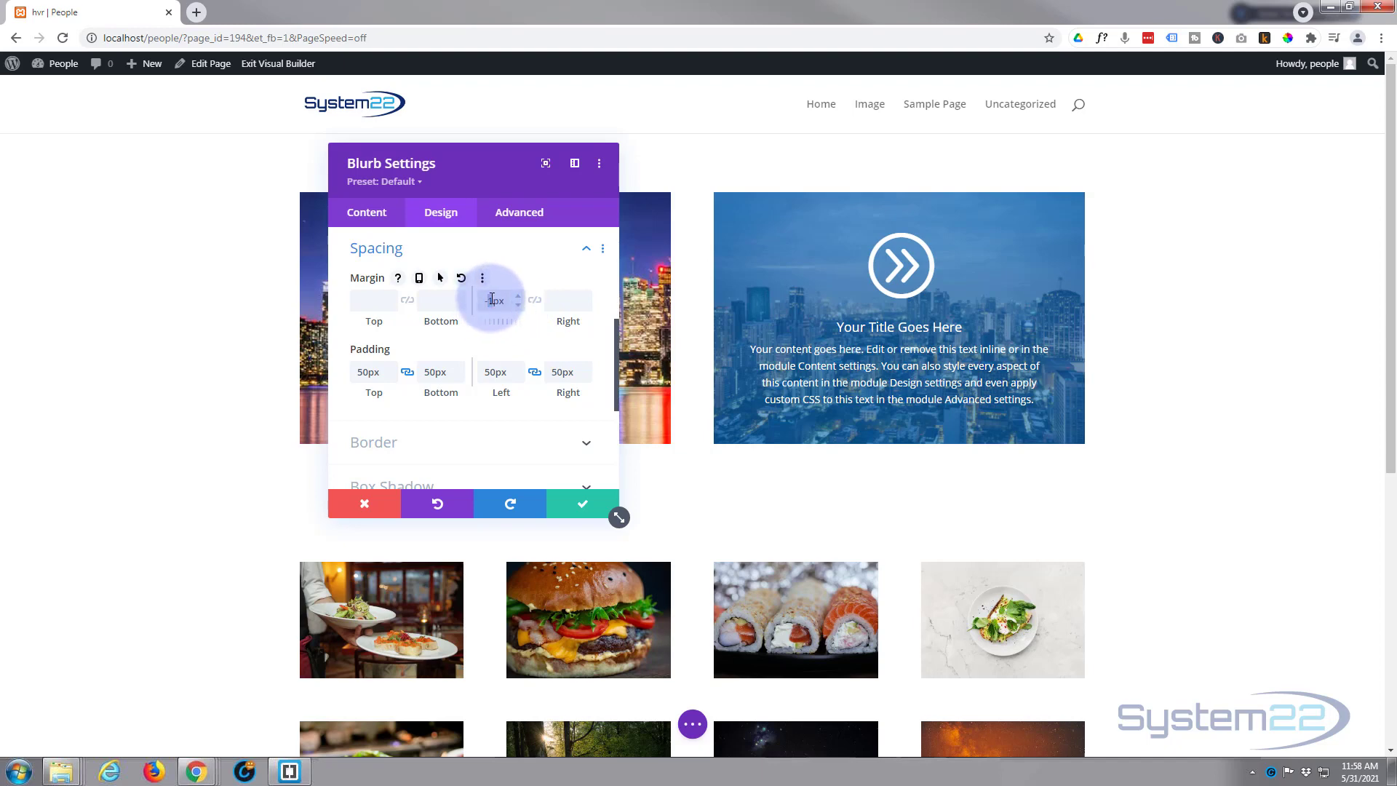
pyautogui.moveTo(491, 299); pyautogui.dragTo(497, 296)
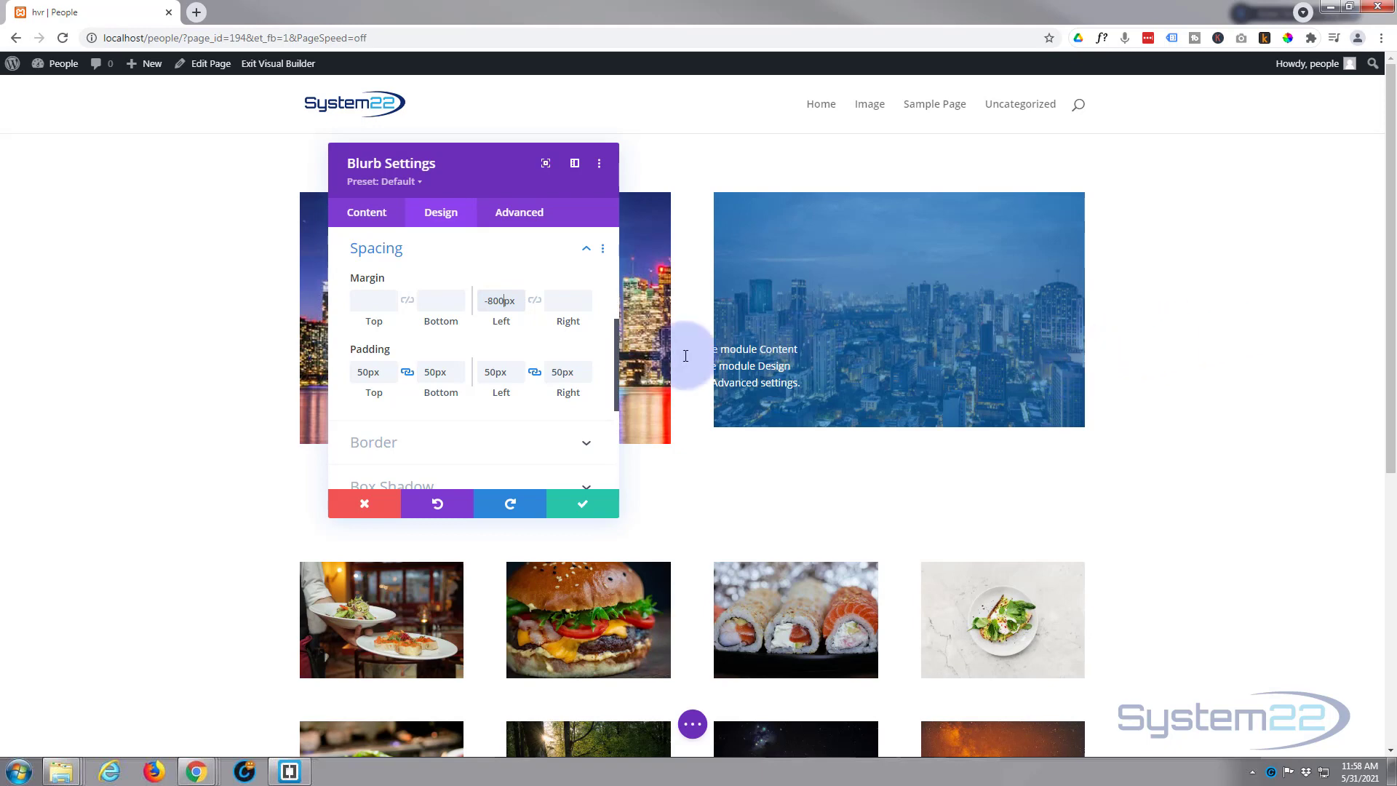
pyautogui.click(533, 373)
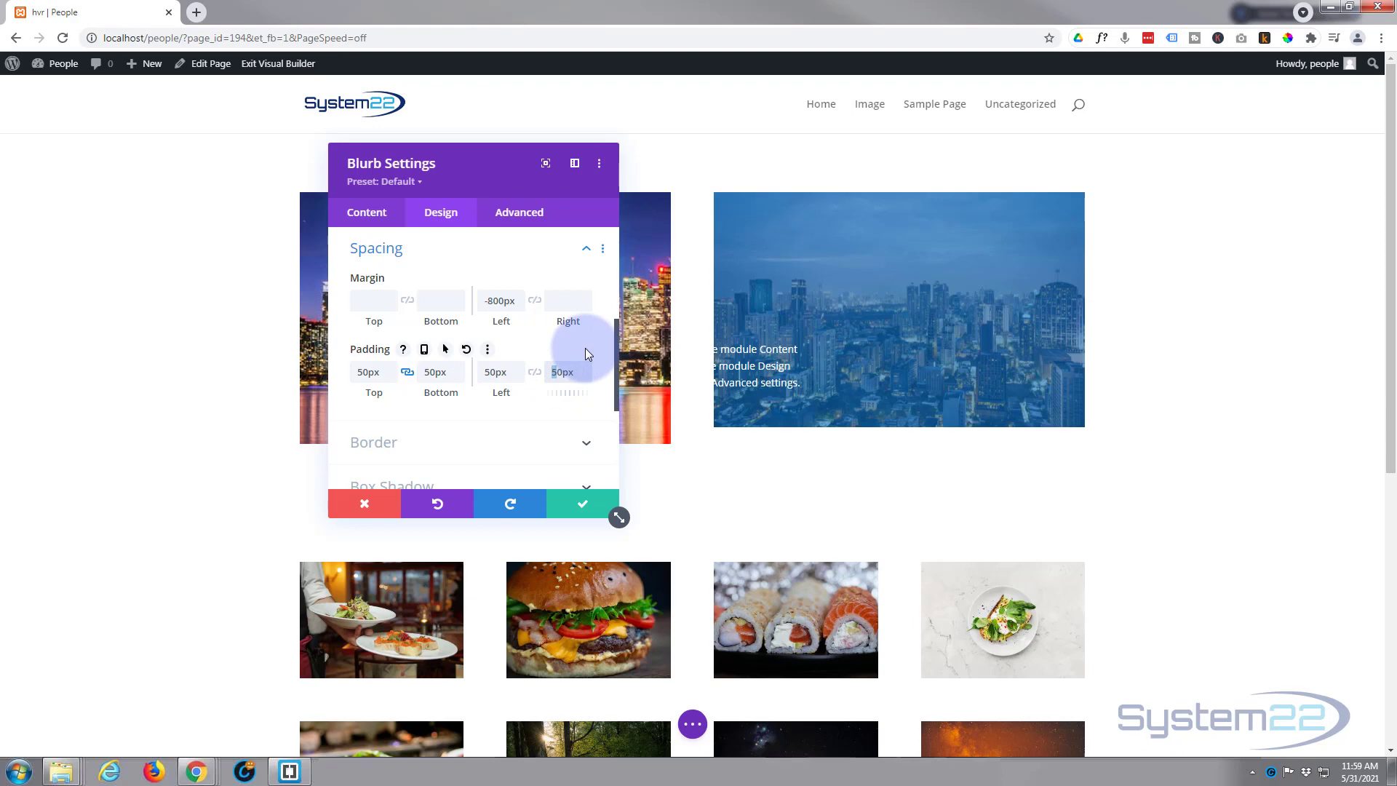
pyautogui.write('800px')
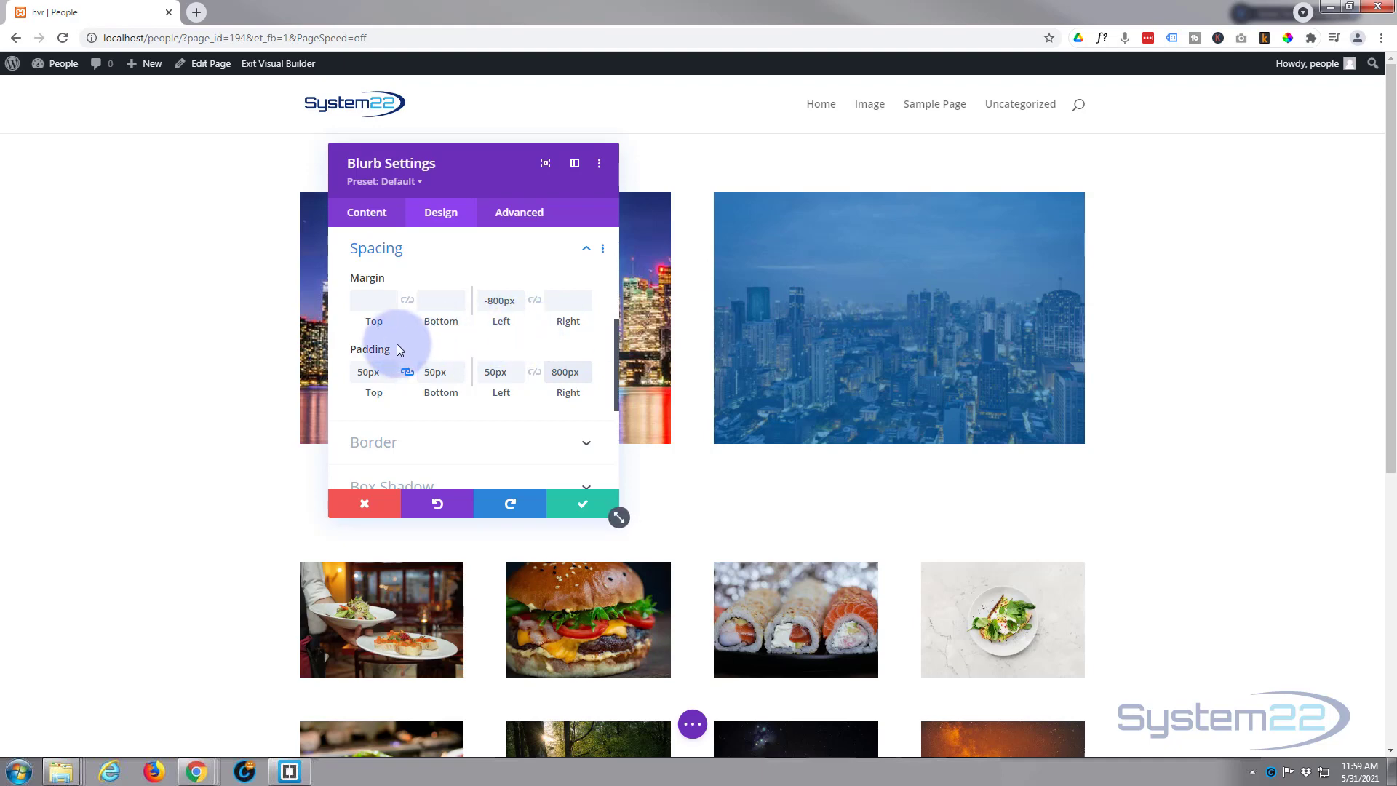
# Enable hover options for the blurb's margin and set the hover left margin to 0px.
pyautogui.moveTo(358, 282)
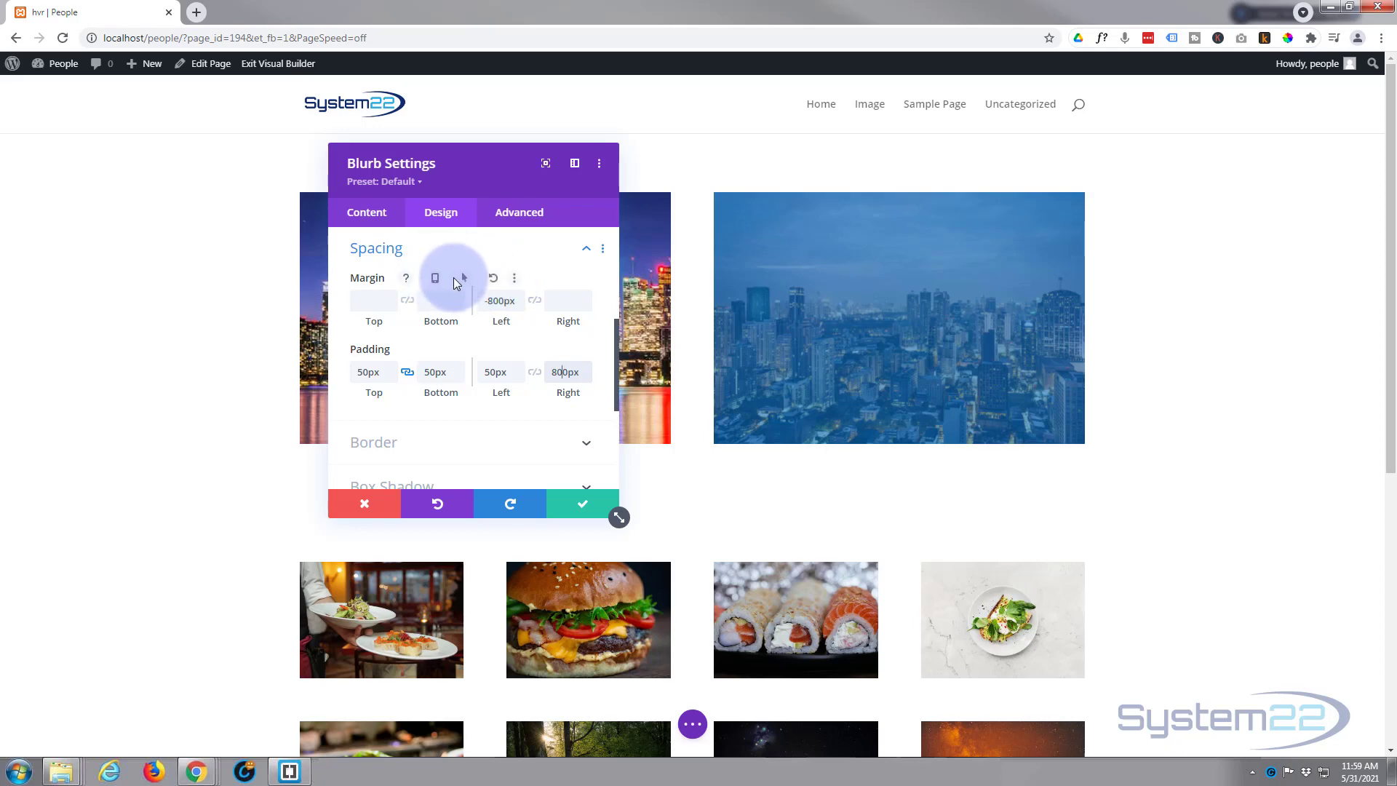
pyautogui.click(440, 281)
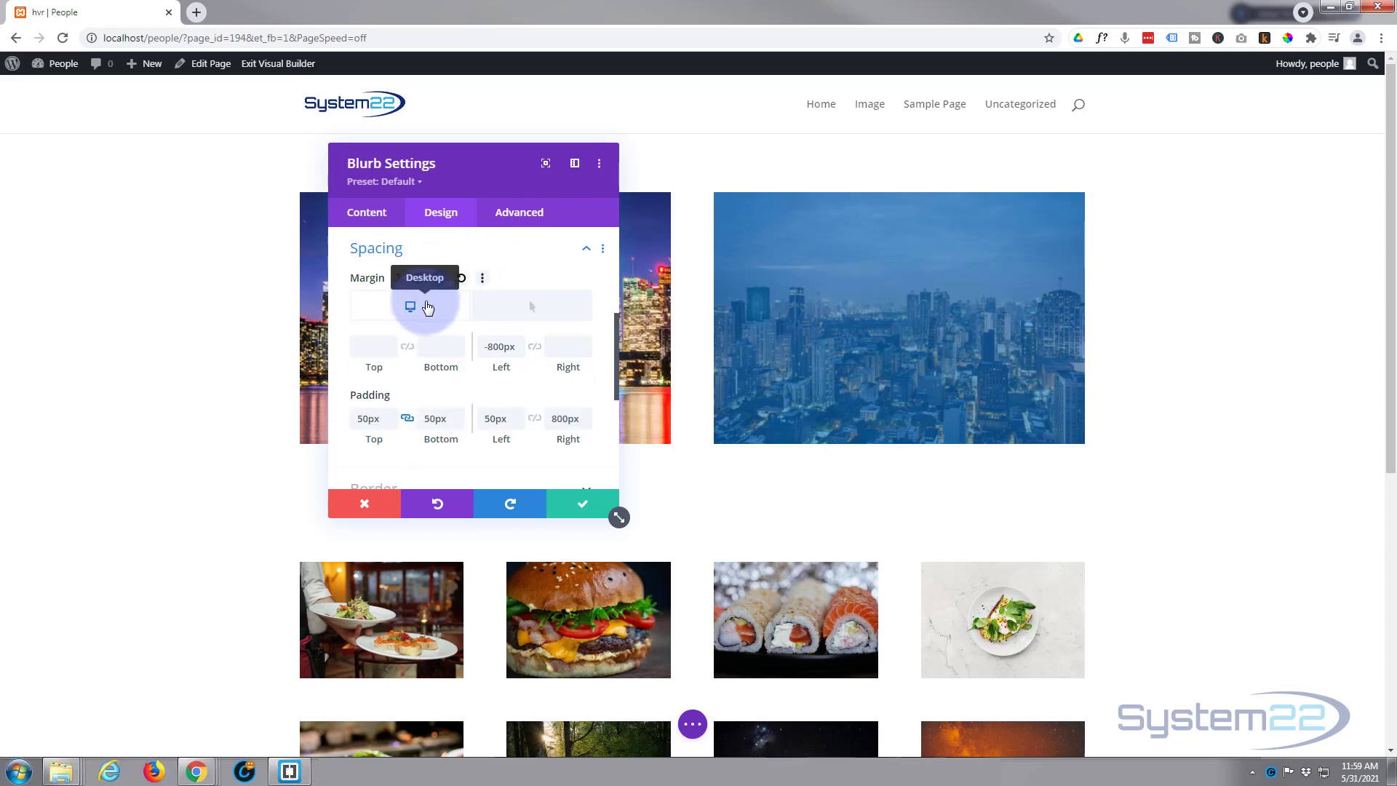
pyautogui.click(503, 348)
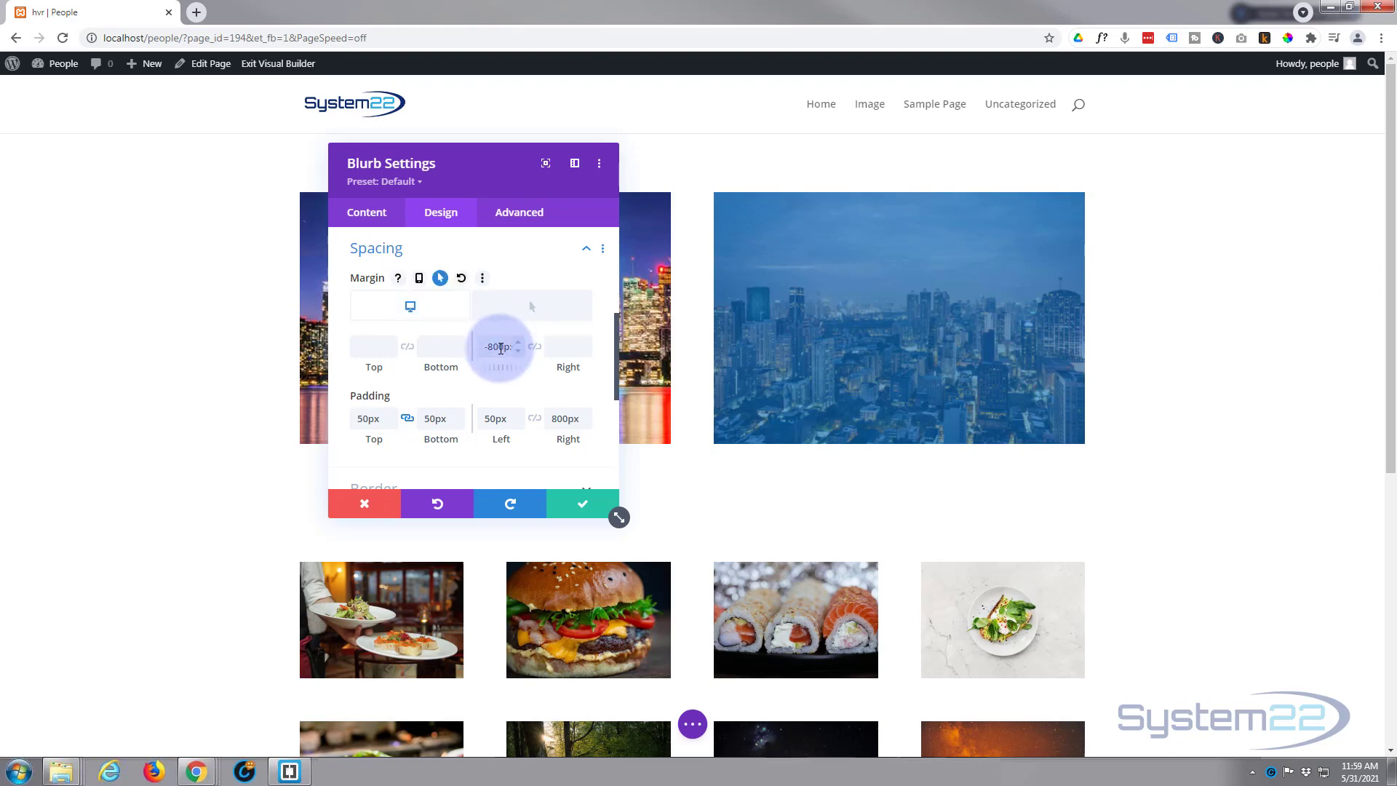
pyautogui.click(534, 311)
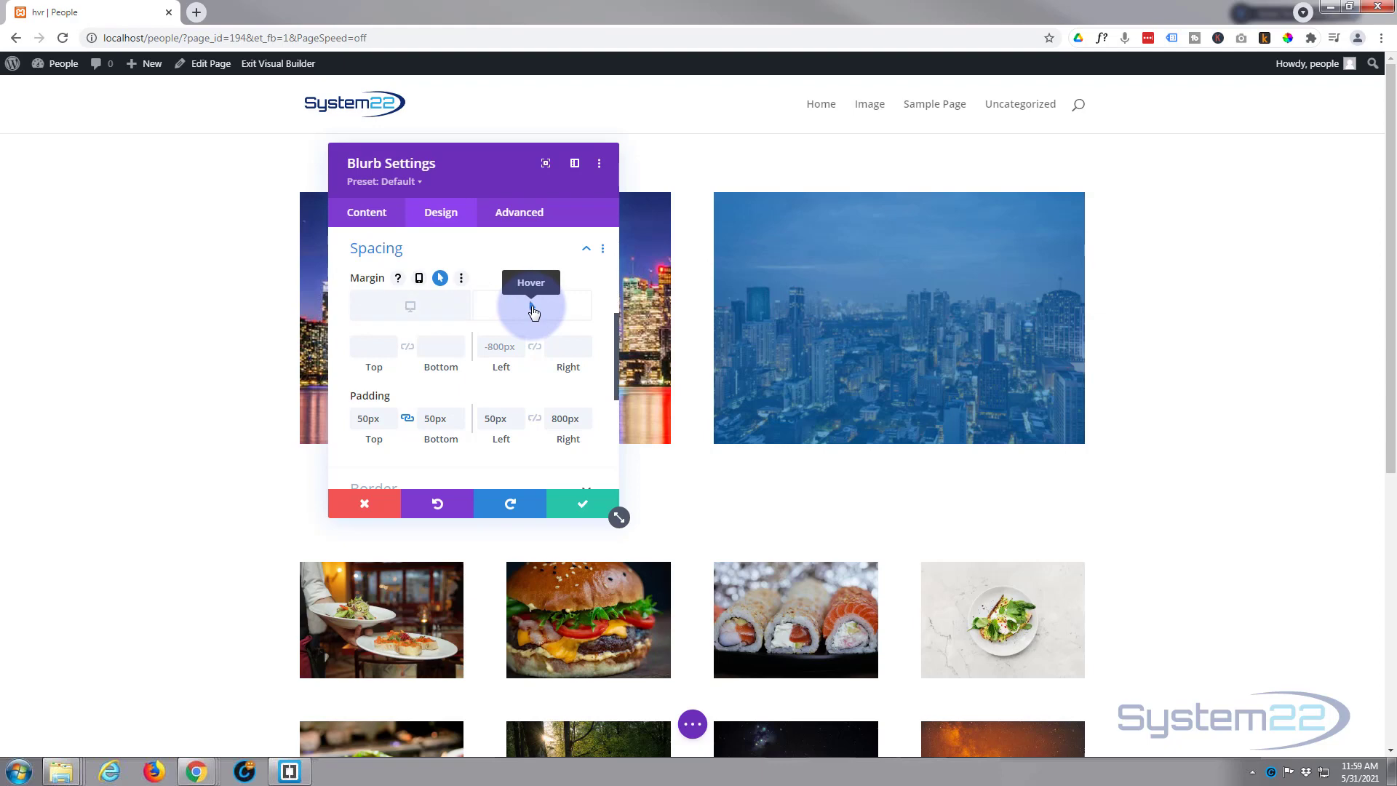
pyautogui.click(496, 343)
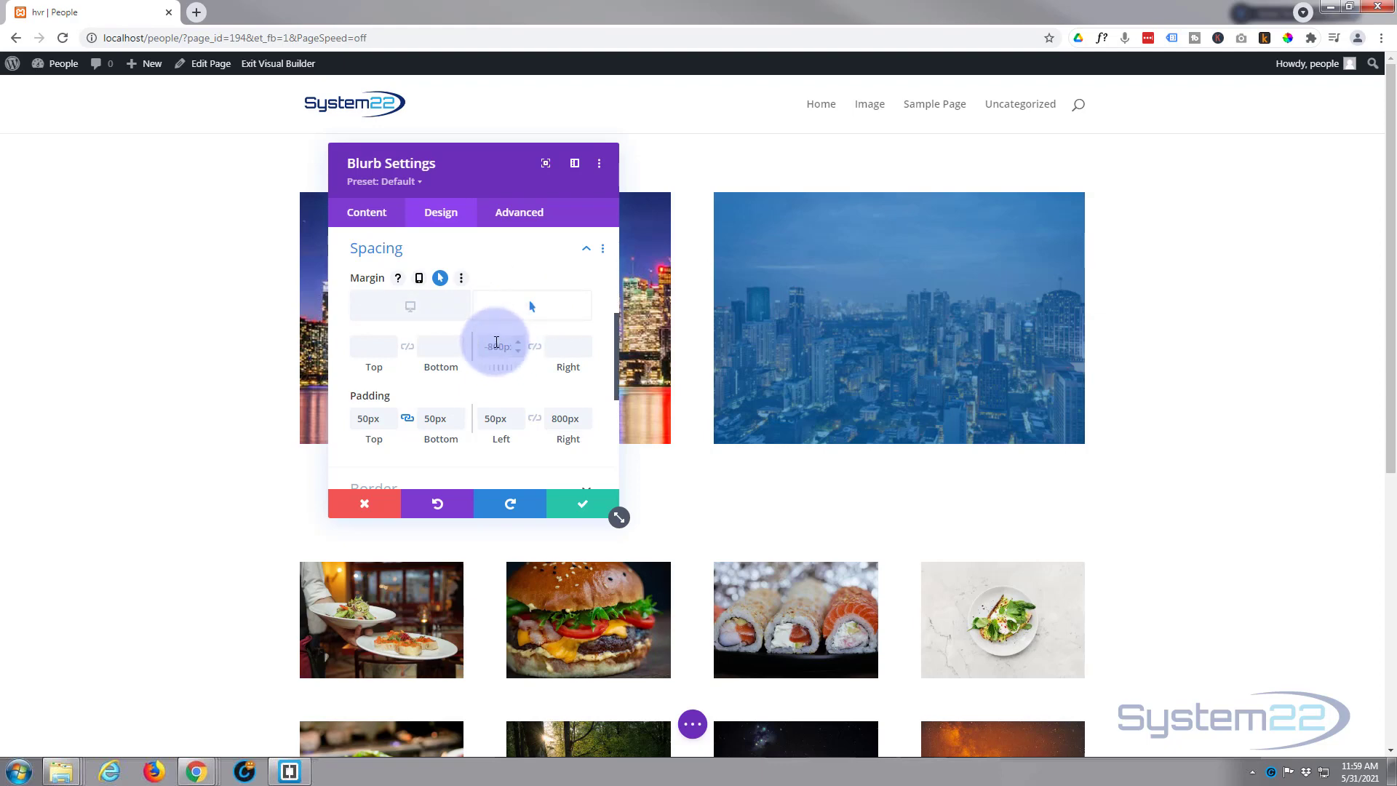
pyautogui.write('0')
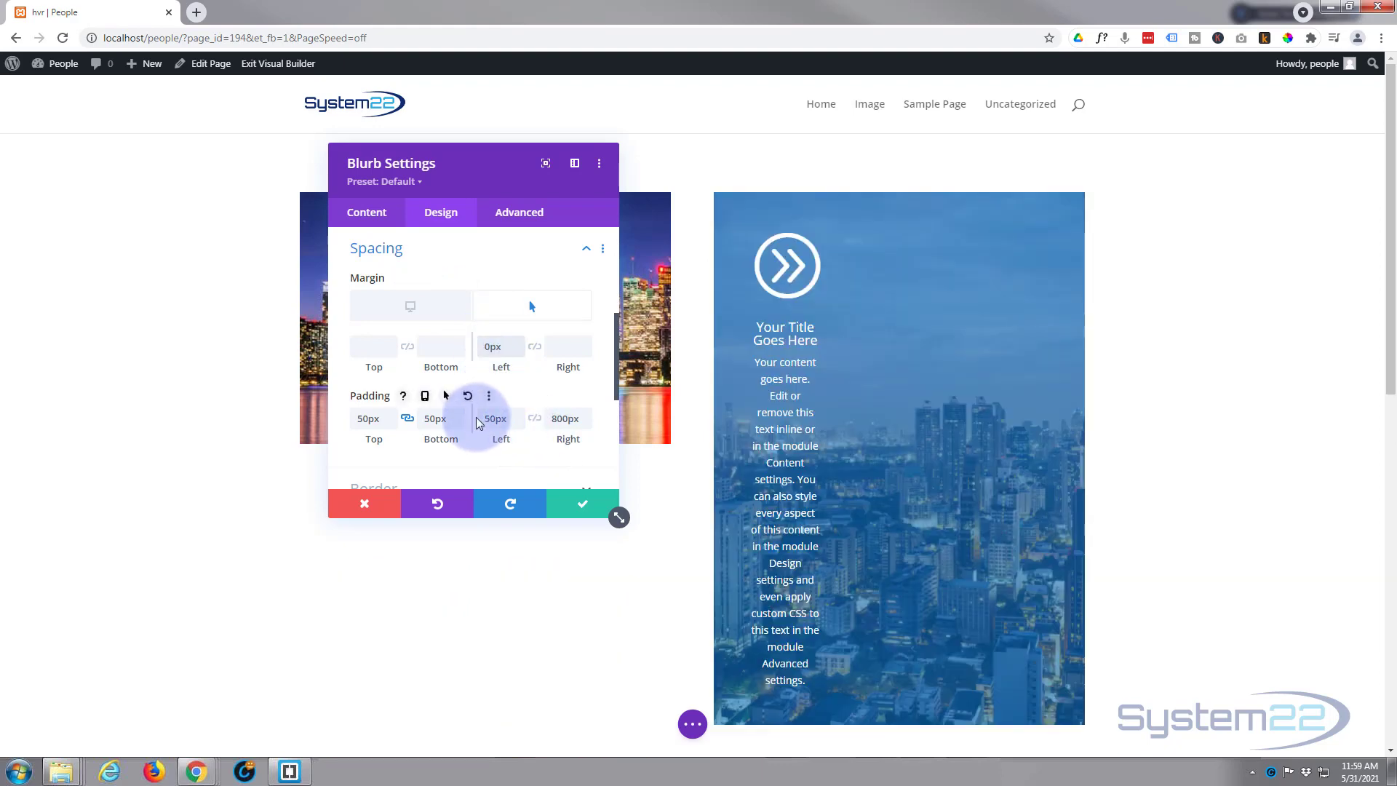
# Enable hover options for the blurb's padding and set the hover right padding to 50px.
pyautogui.click(550, 417)
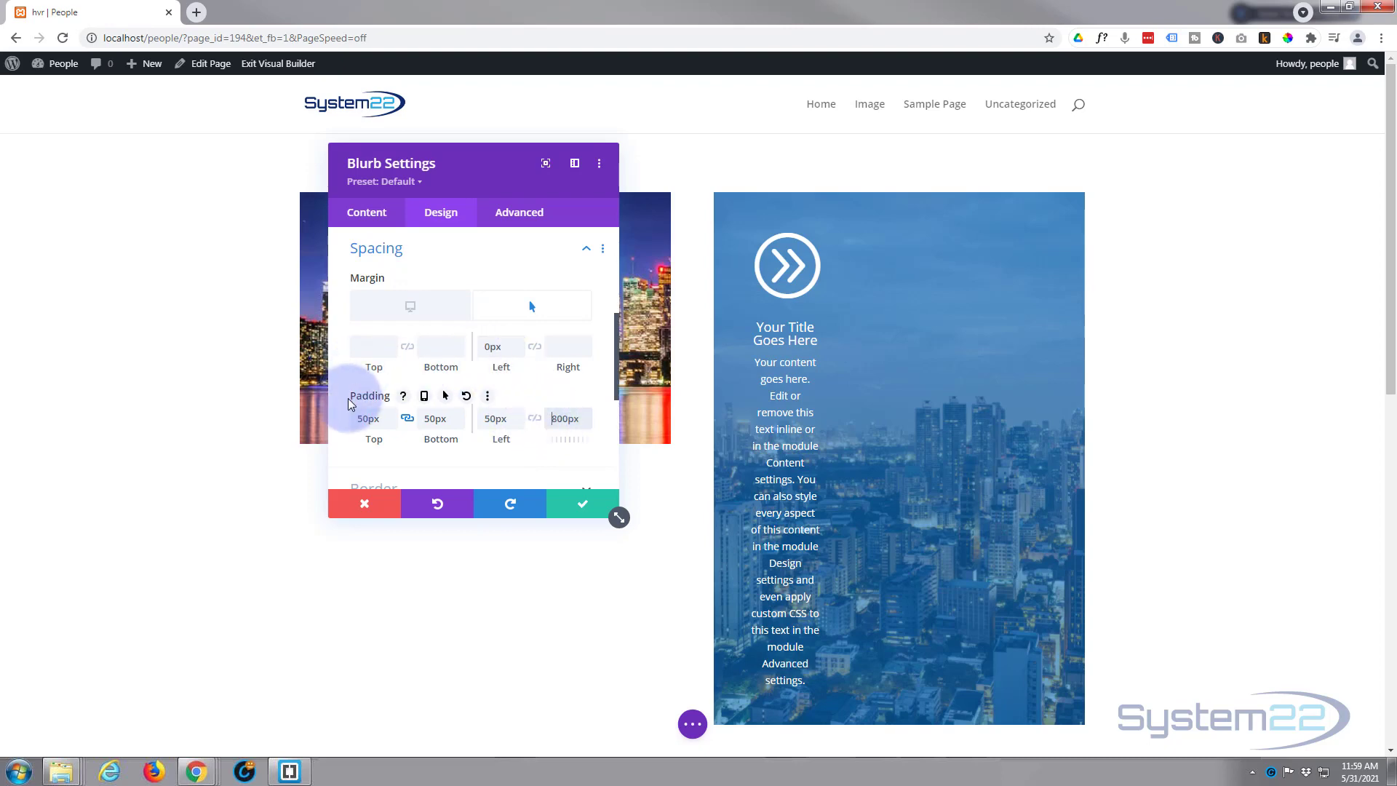
pyautogui.click(446, 396)
pyautogui.scroll(-3, 515, 392)
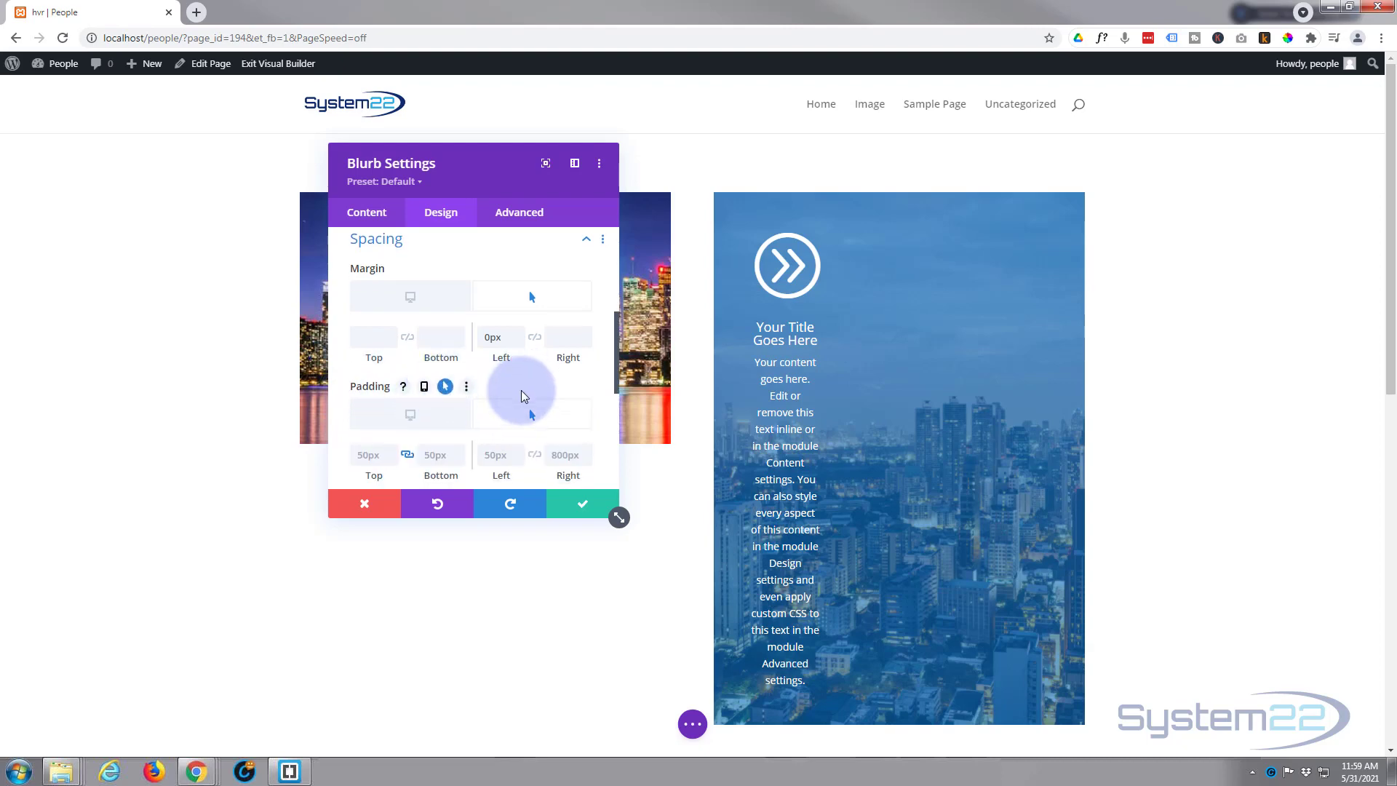
pyautogui.click(557, 321)
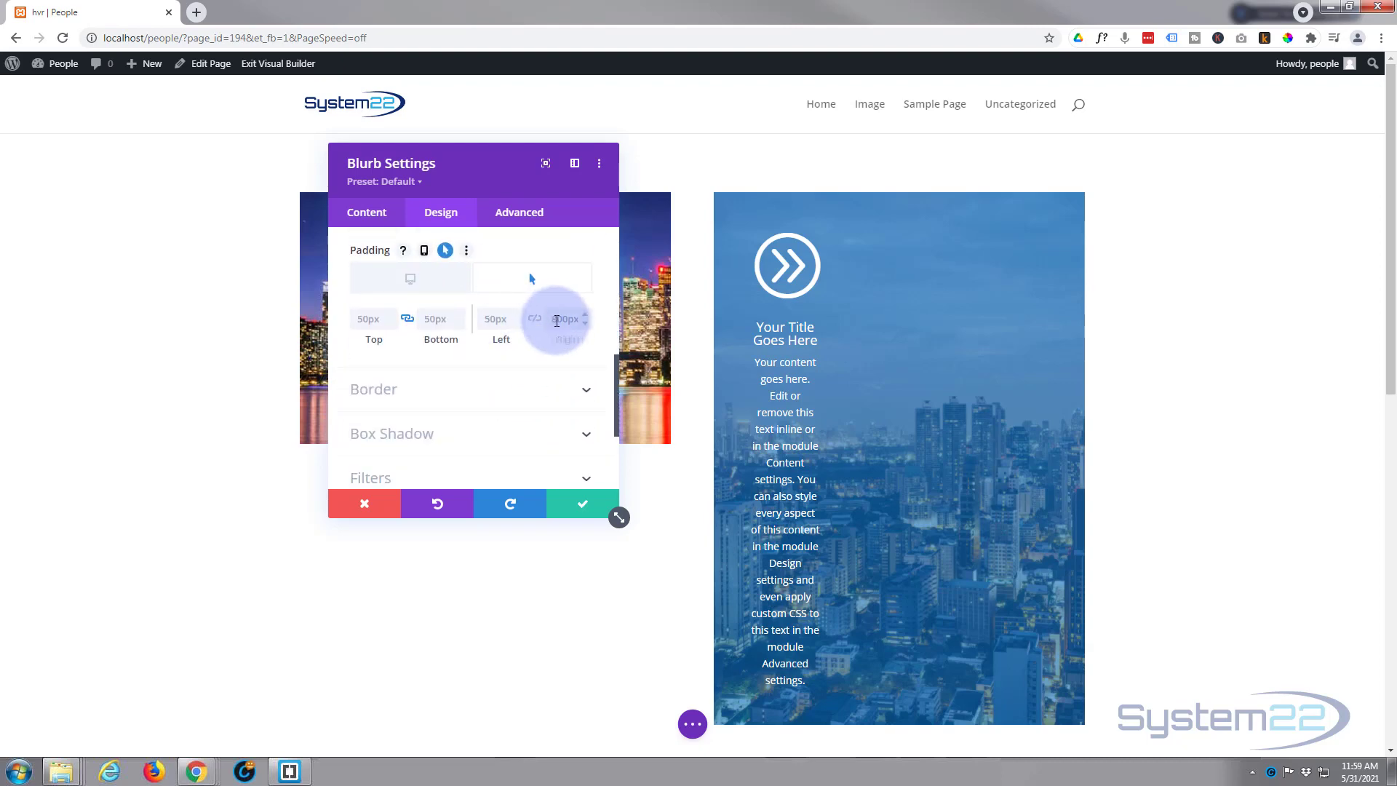
pyautogui.write('5')
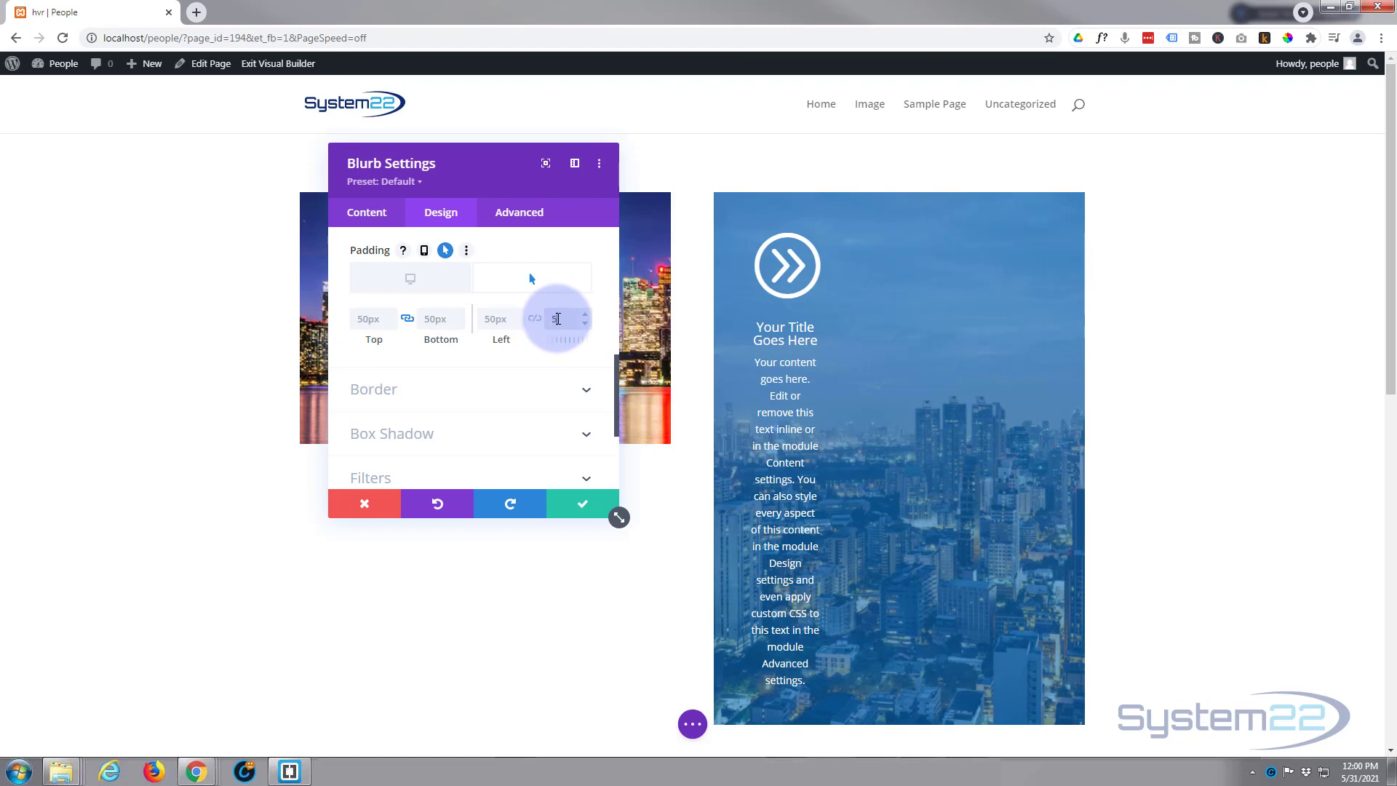
pyautogui.write('0px')
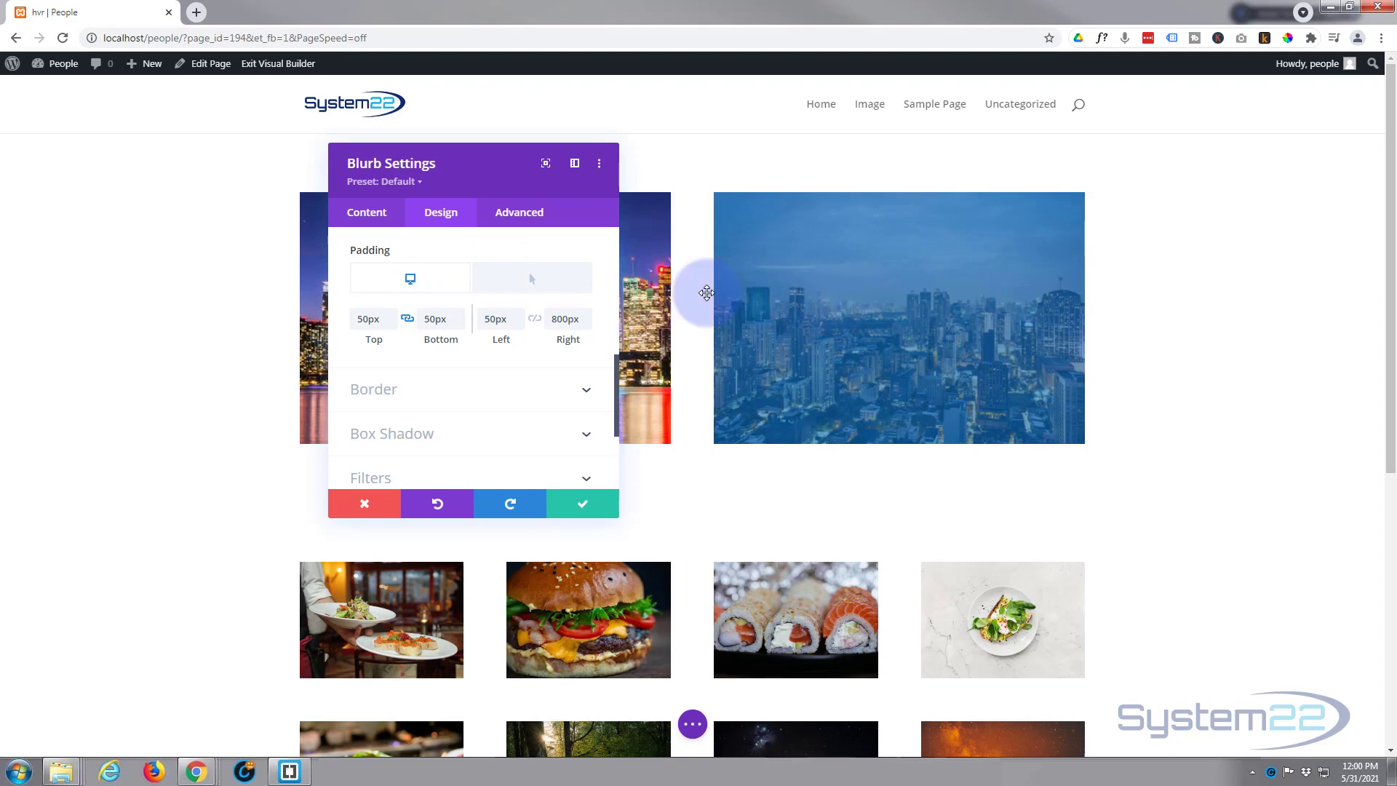
# Make the blurb's default background fully transparent by setting its colour to rgba(12,113,195,0).
pyautogui.click(369, 217)
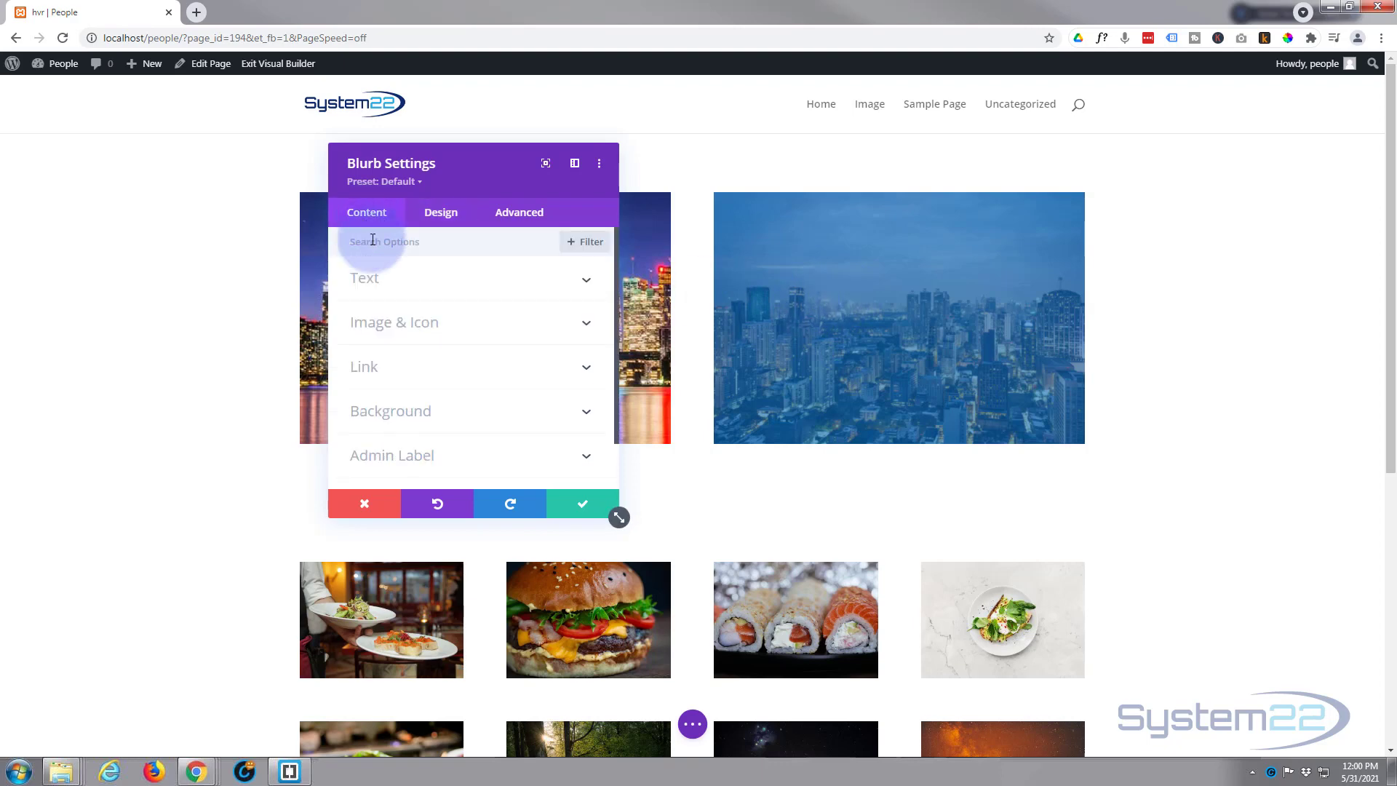
pyautogui.click(476, 412)
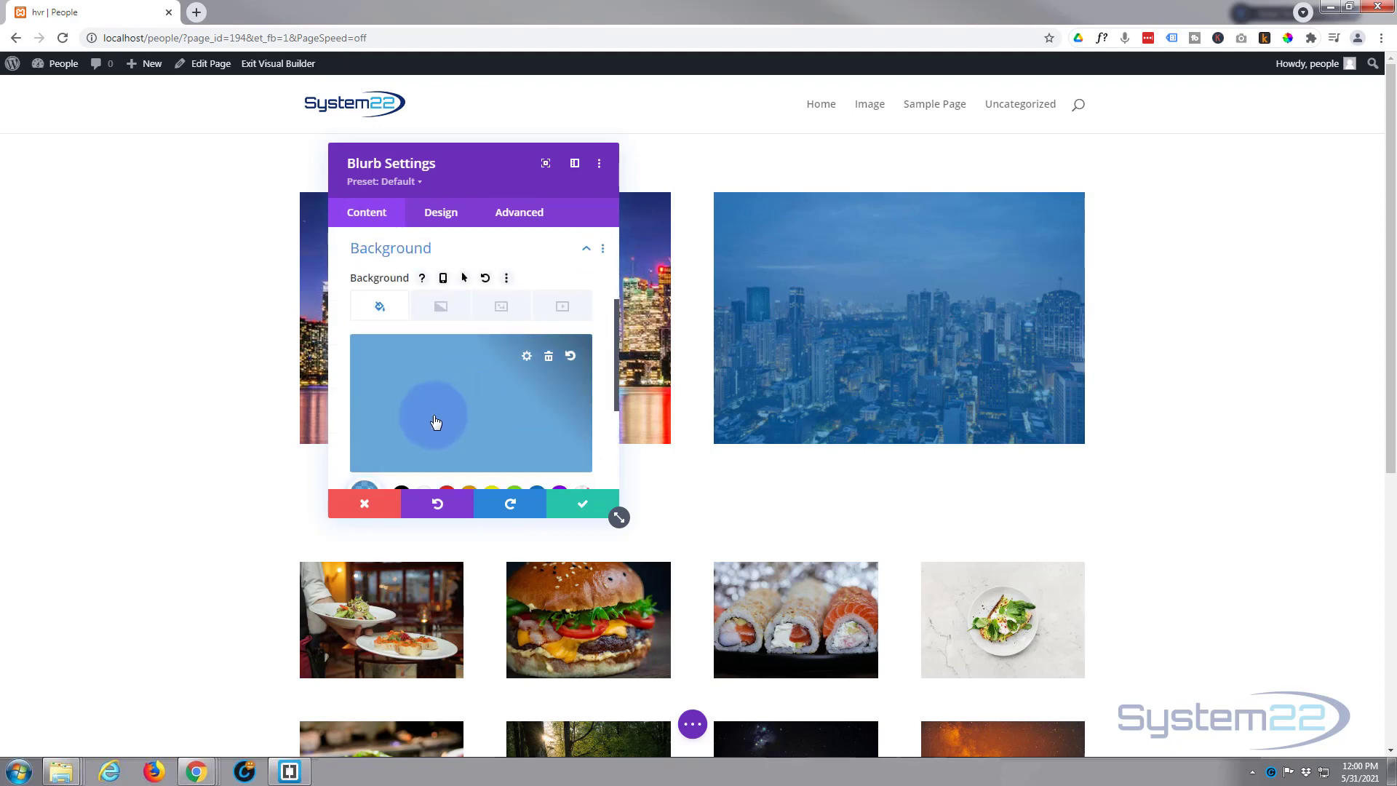
pyautogui.click(434, 422)
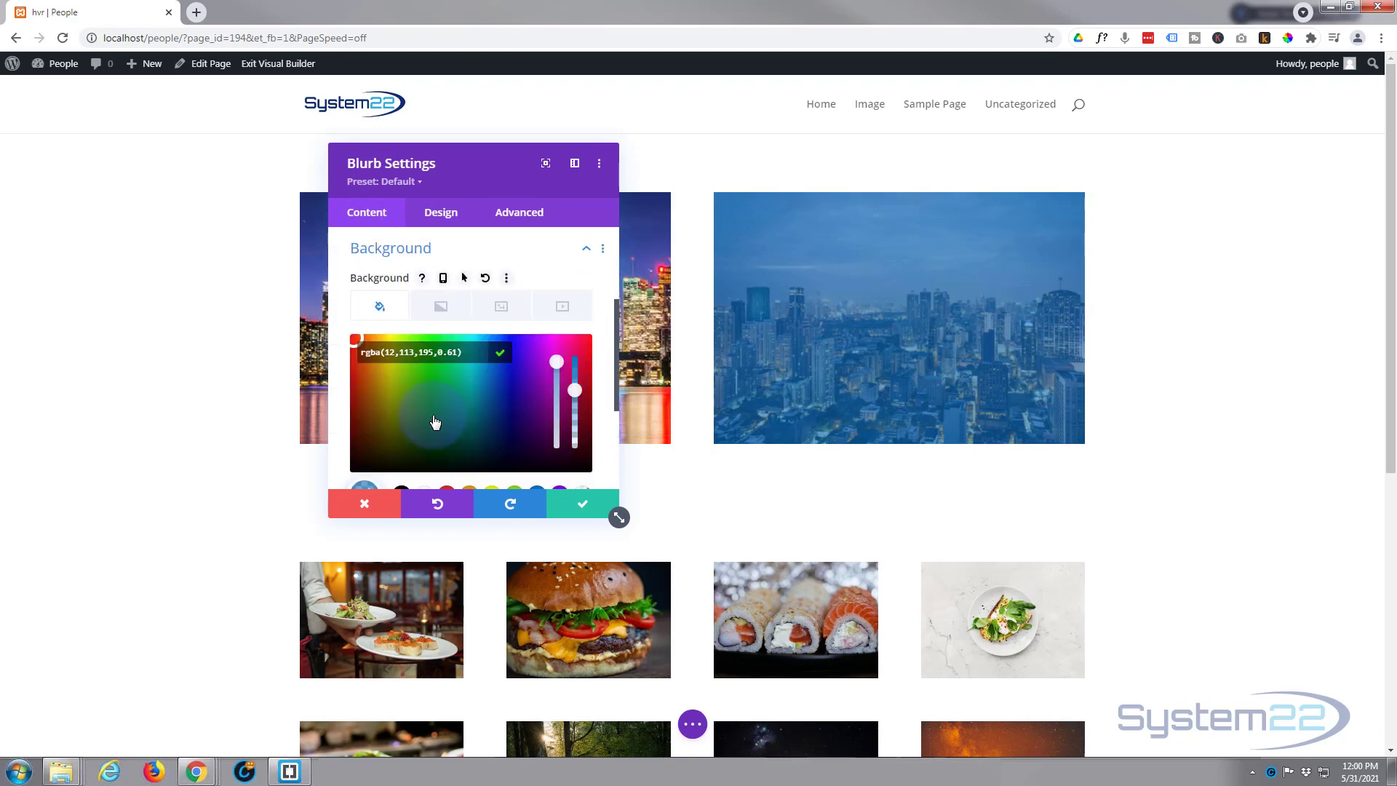
pyautogui.moveTo(571, 378); pyautogui.dragTo(335, 278)
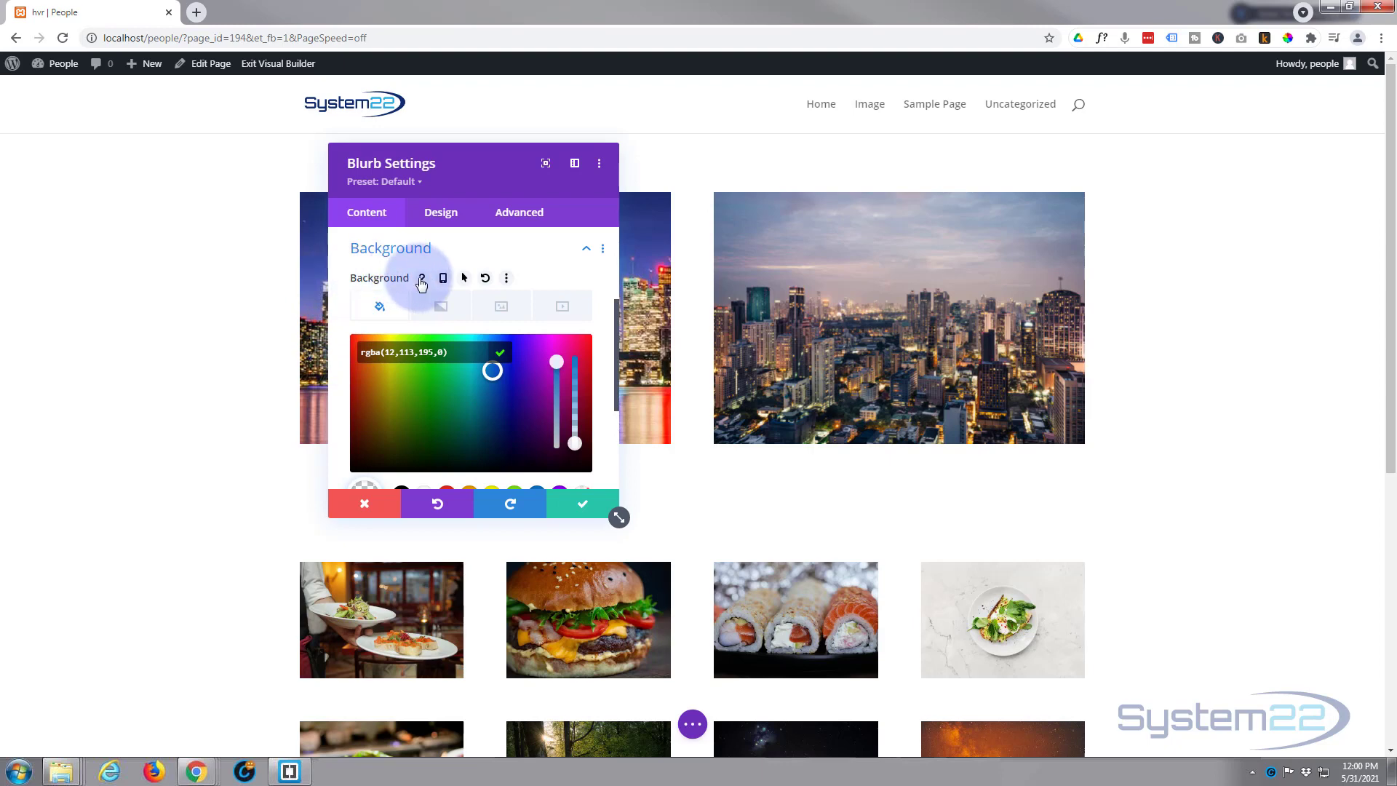
# Enable hover options for the blurb's background and set the hover colour to rgba(12,113,195,0.81).
pyautogui.click(464, 280)
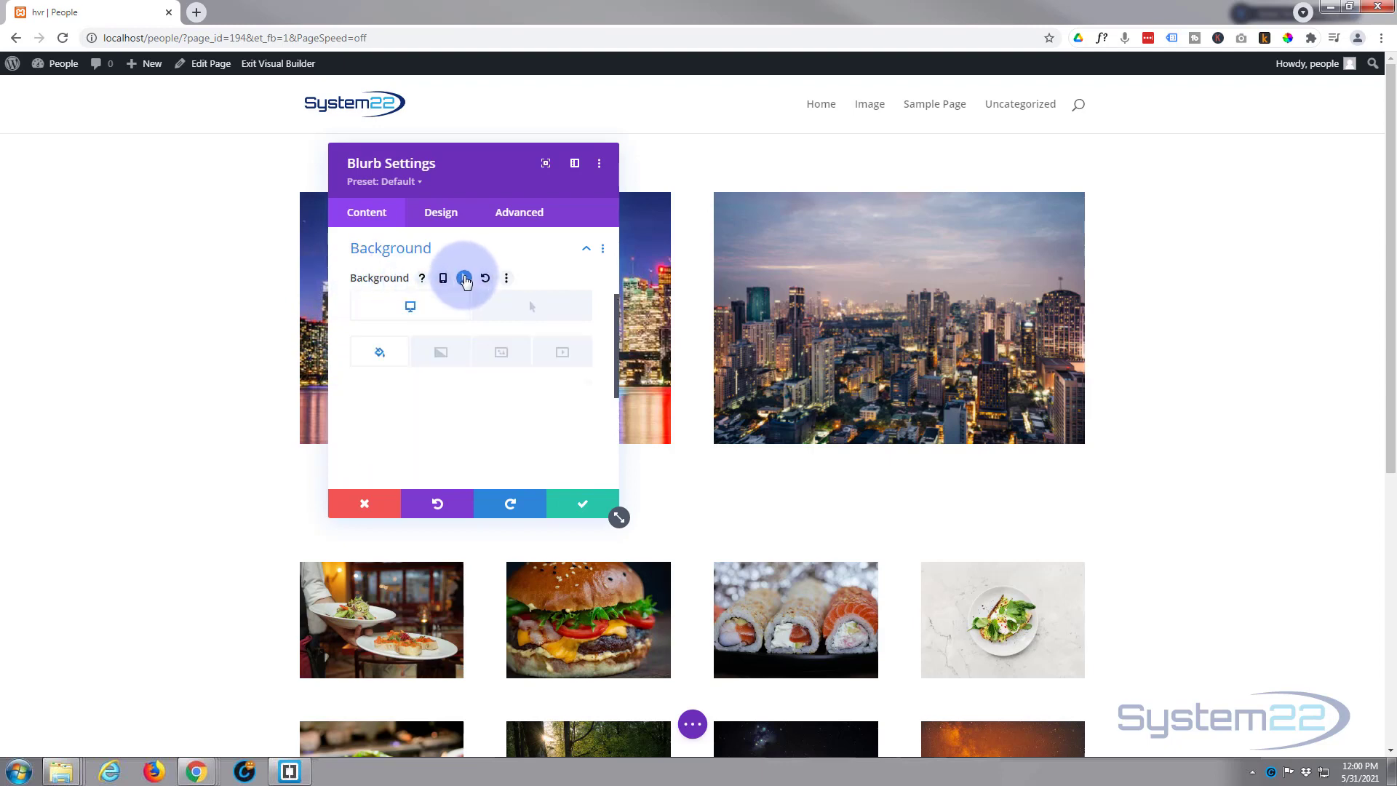
pyautogui.click(533, 310)
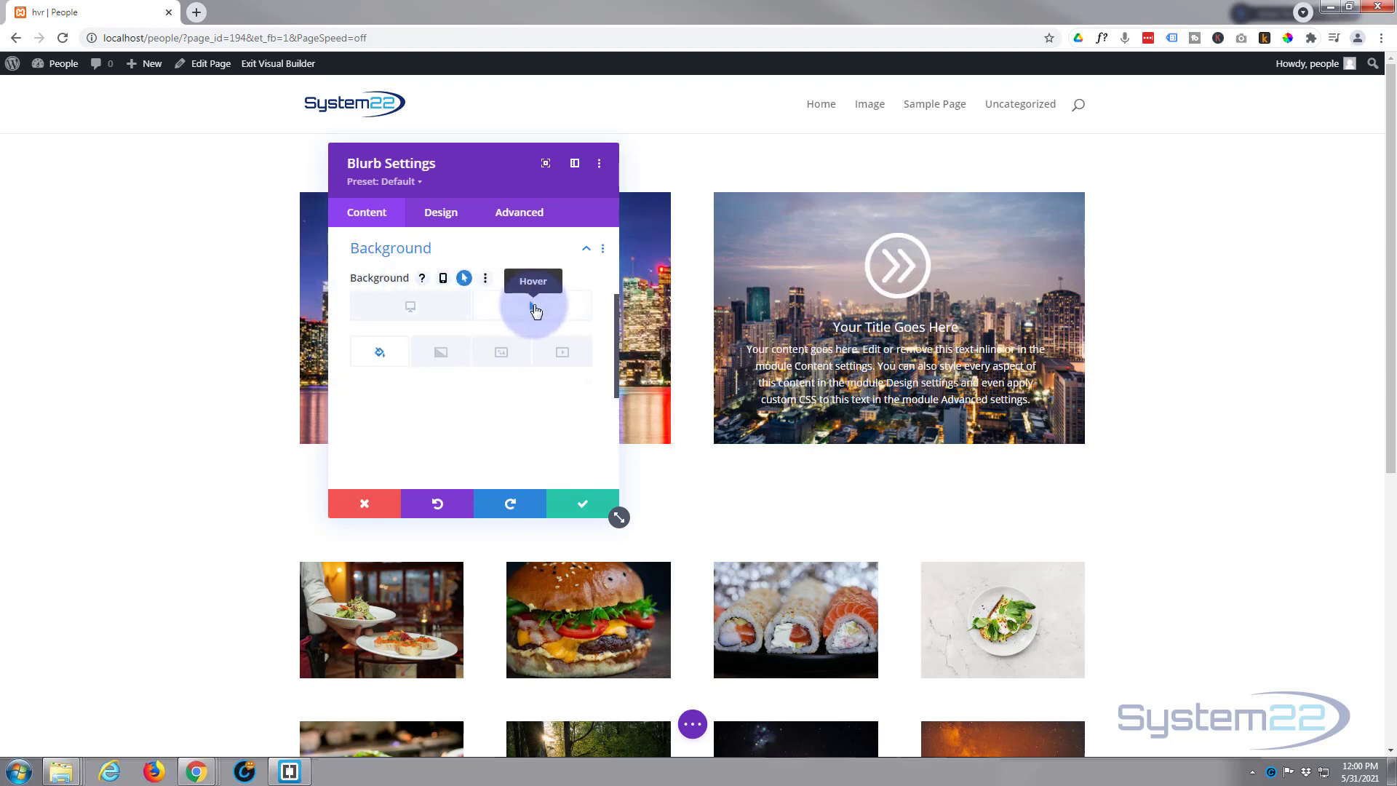
pyautogui.click(380, 352)
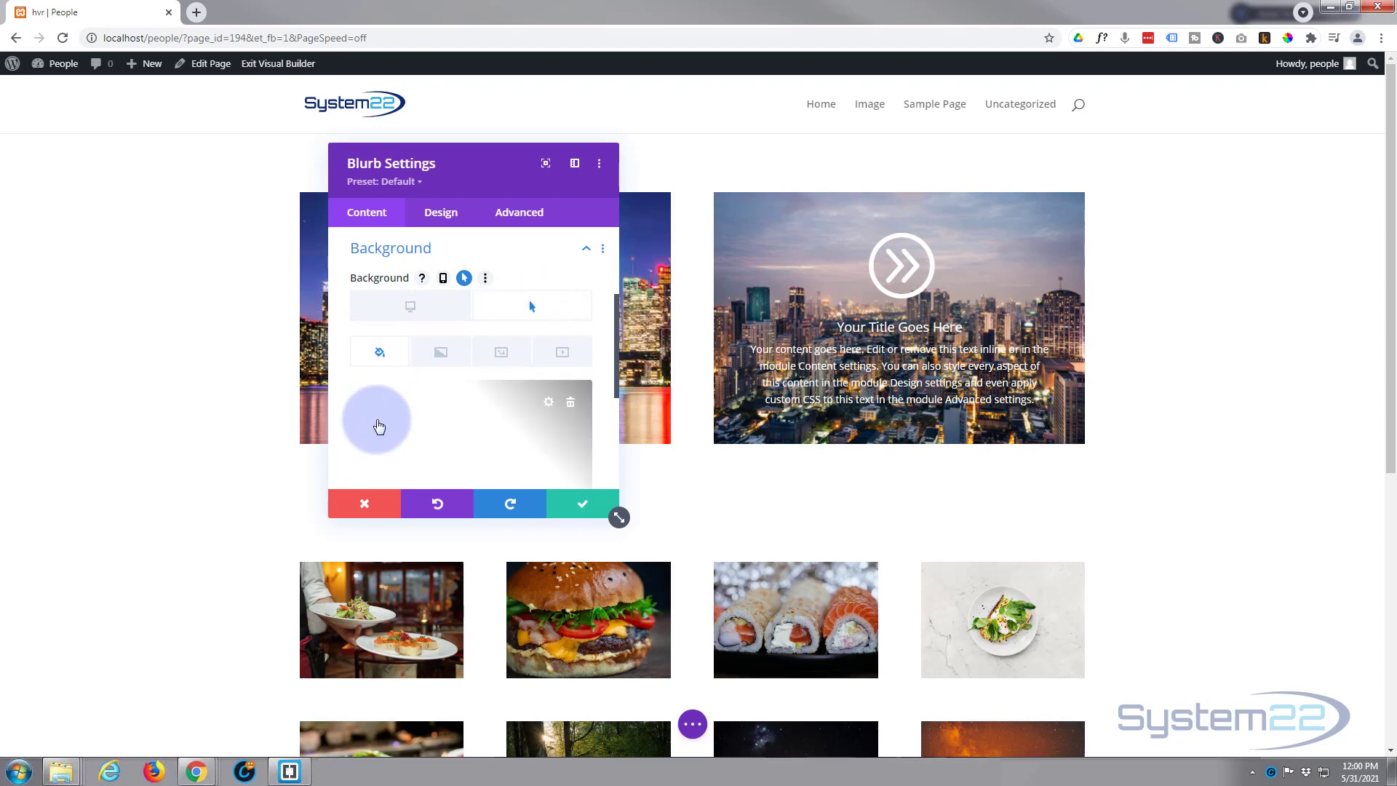
pyautogui.scroll(-1, 403, 409)
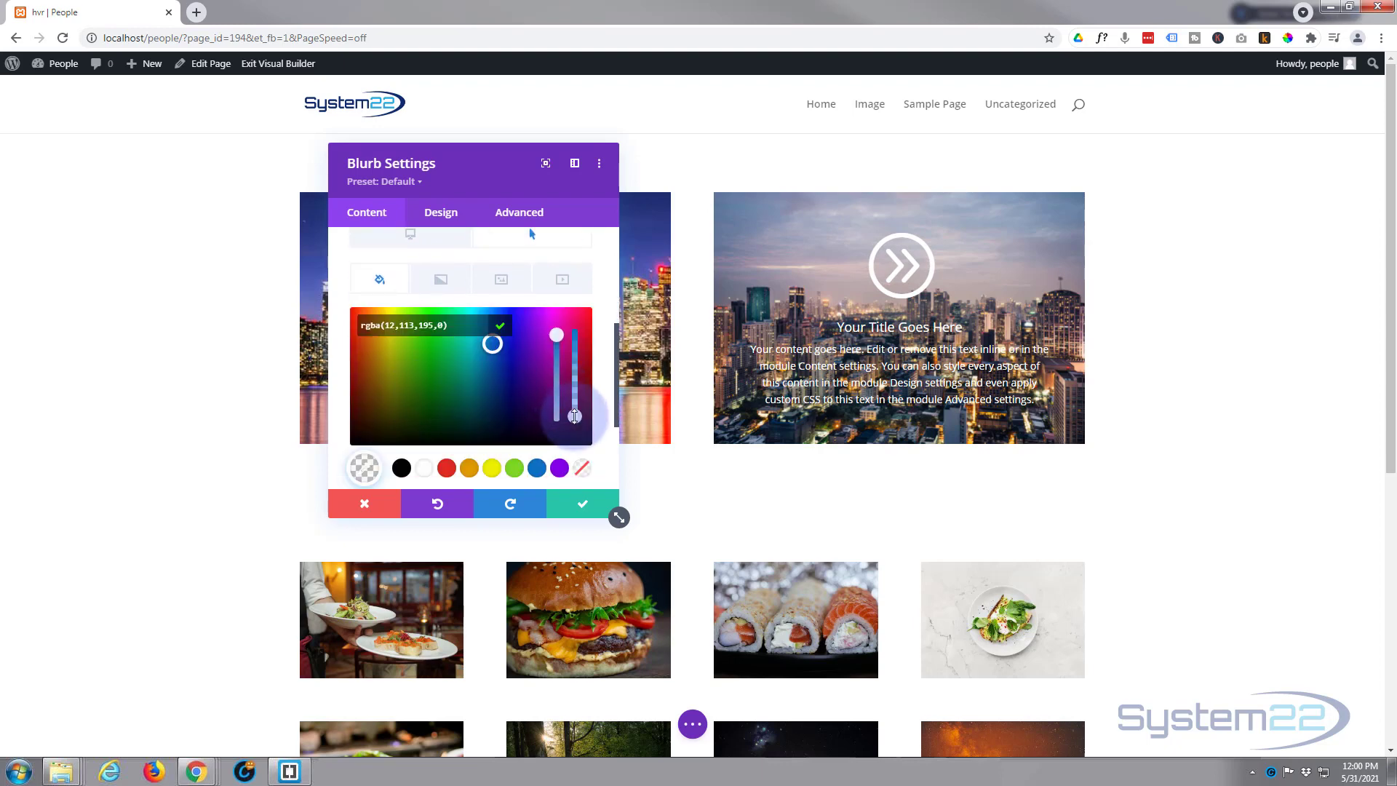
pyautogui.moveTo(575, 416); pyautogui.dragTo(579, 361)
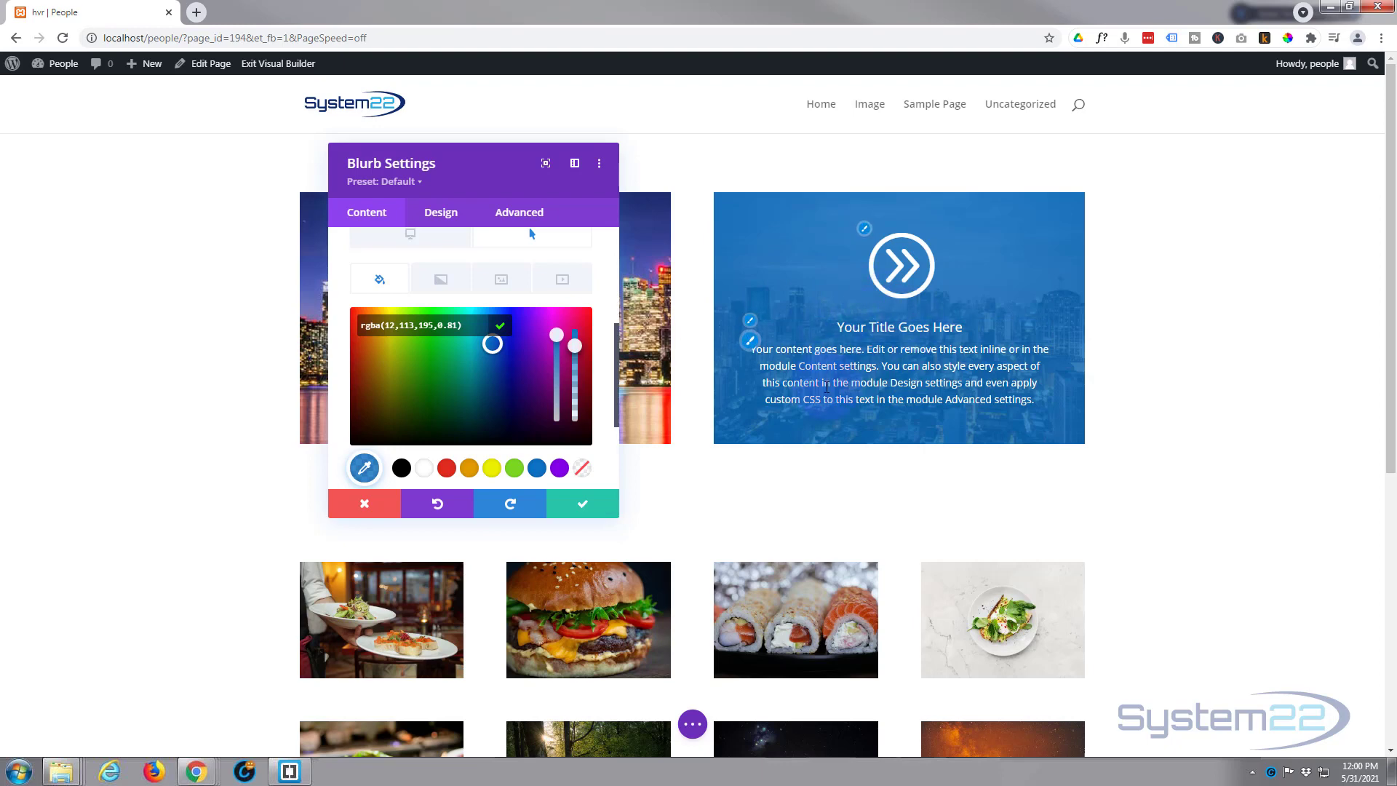
# Review the blurb's margin and padding values in both the desktop and hover states.
pyautogui.click(435, 203)
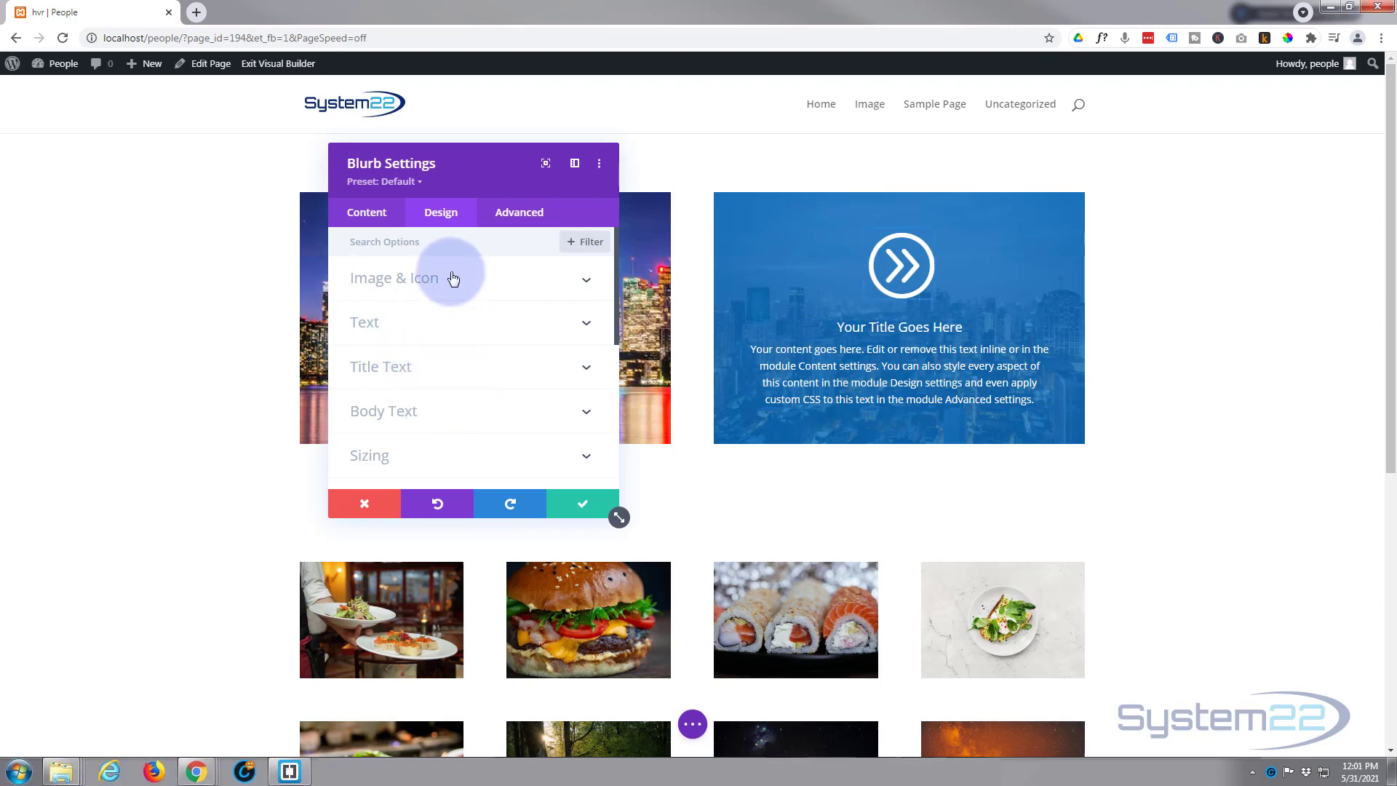
pyautogui.scroll(-3, 483, 359)
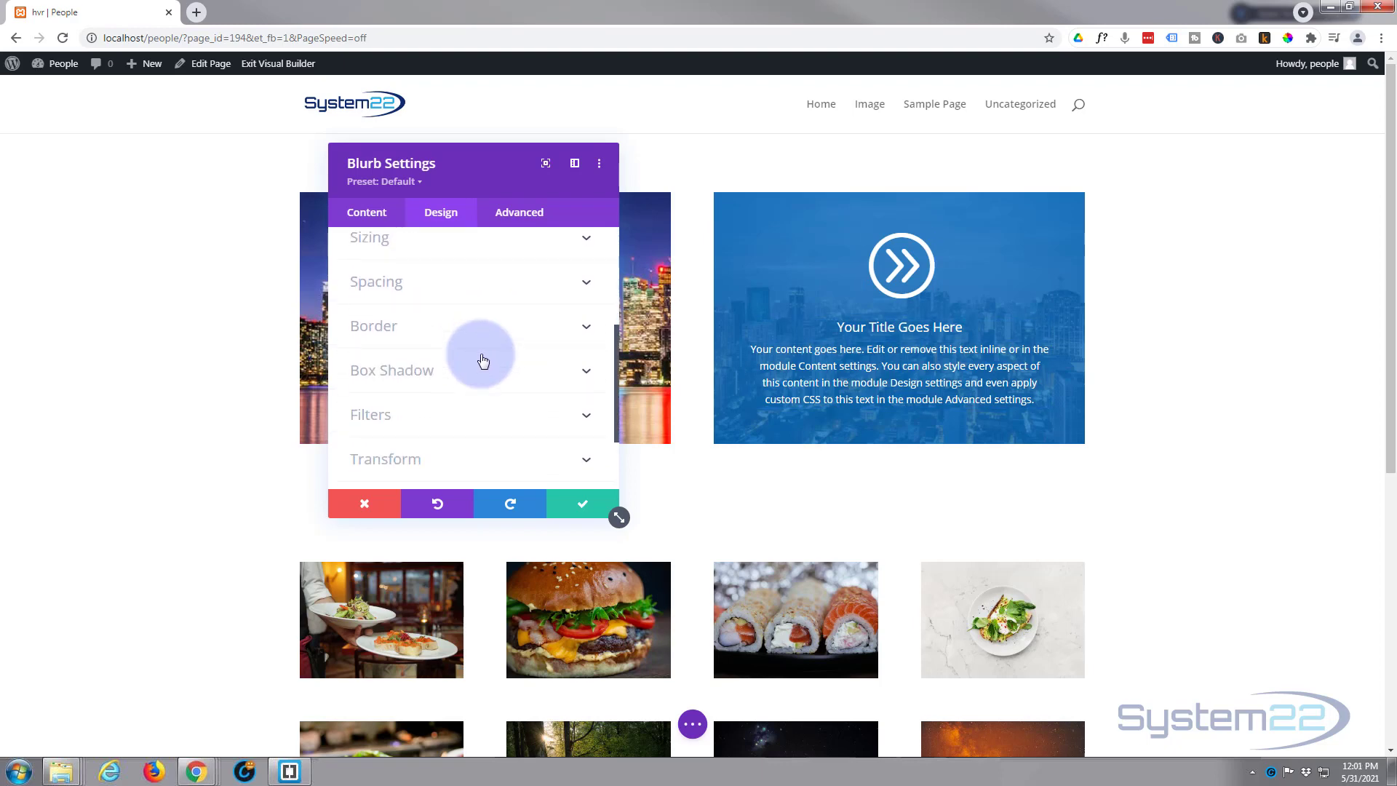
pyautogui.scroll(4, 483, 358)
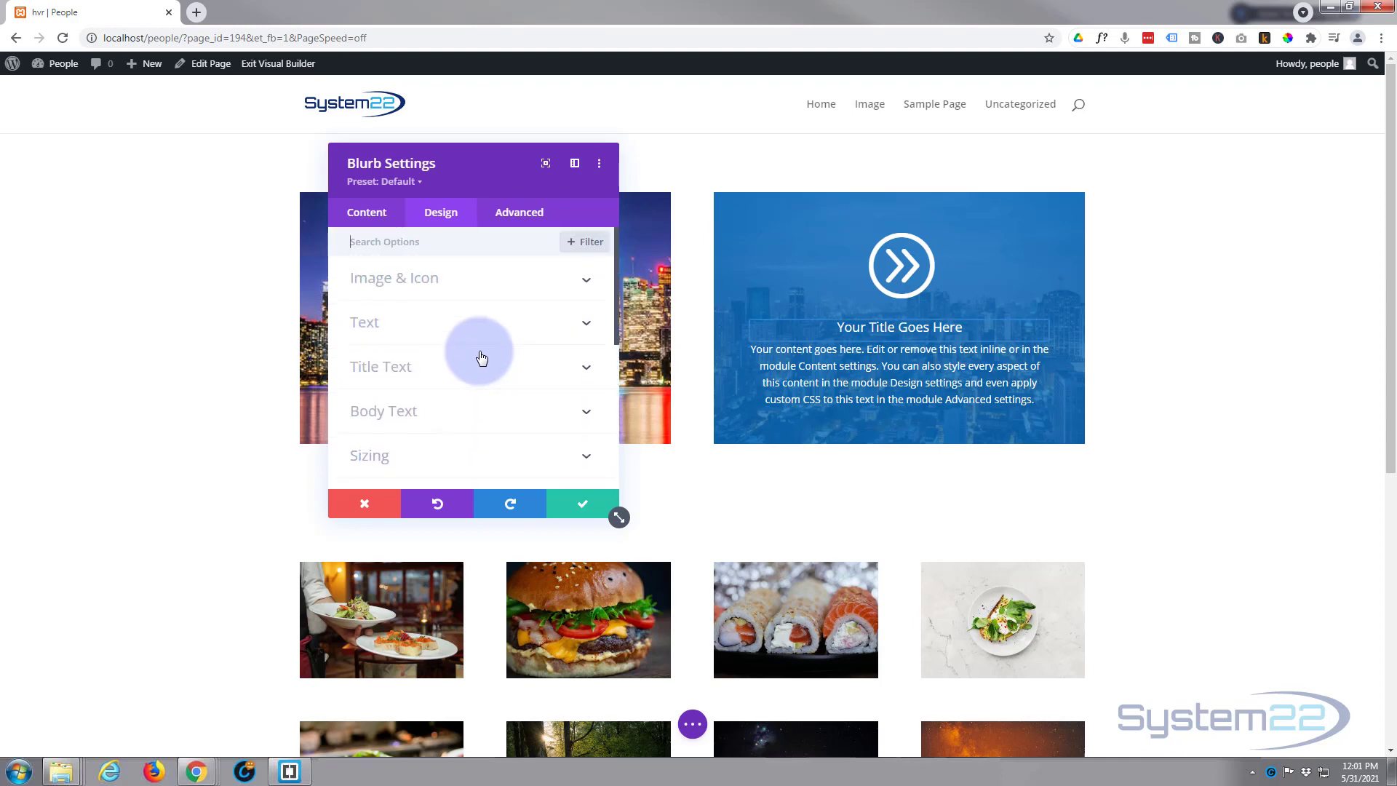
pyautogui.scroll(-3, 481, 357)
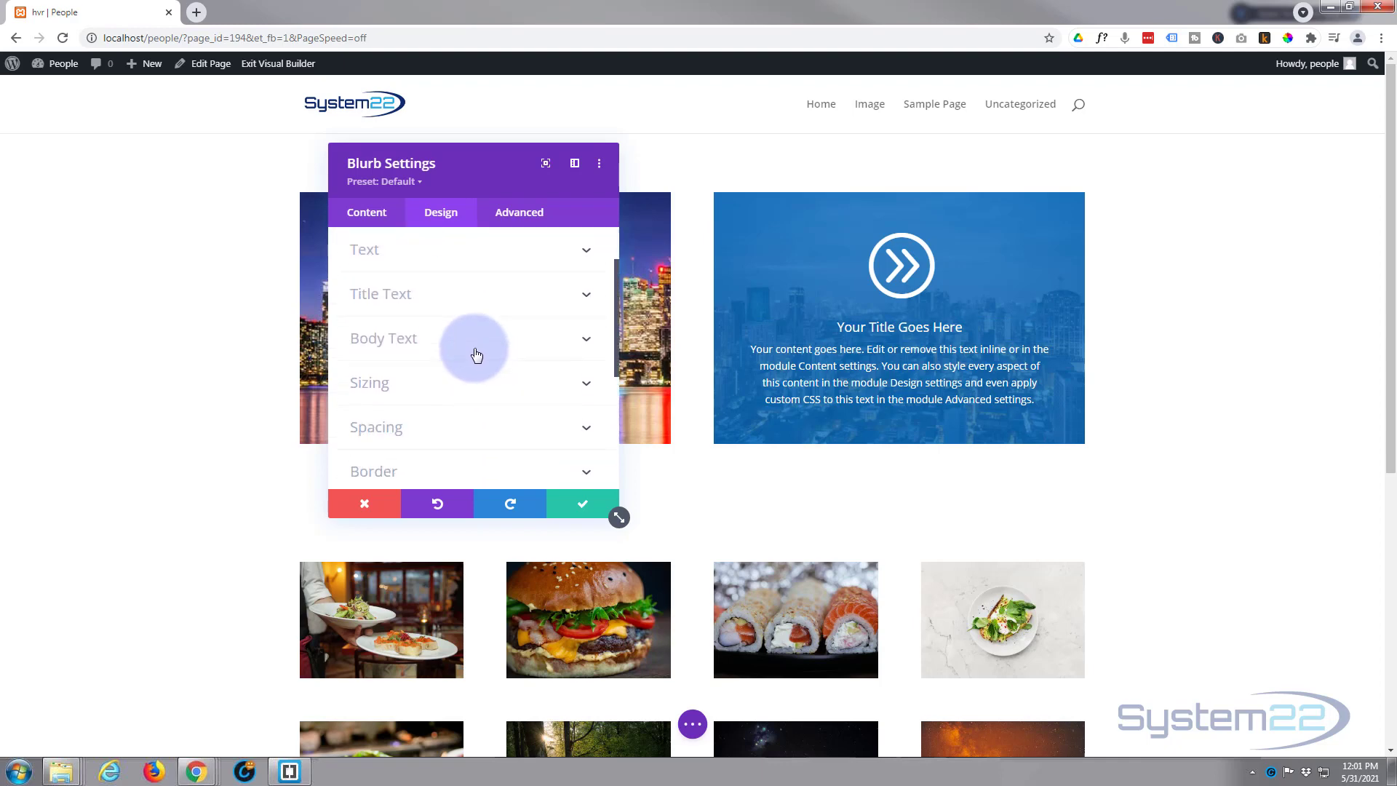
pyautogui.click(473, 355)
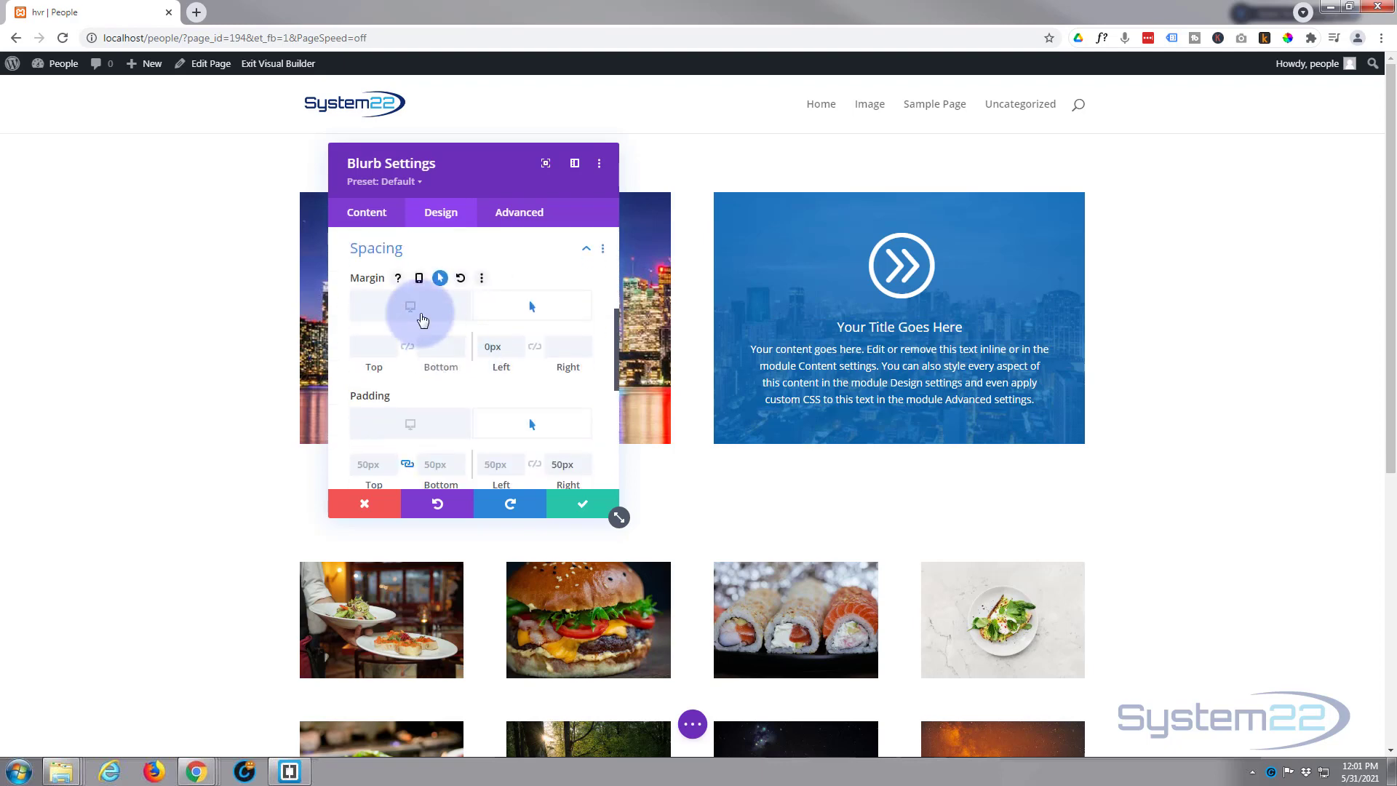
pyautogui.click(412, 308)
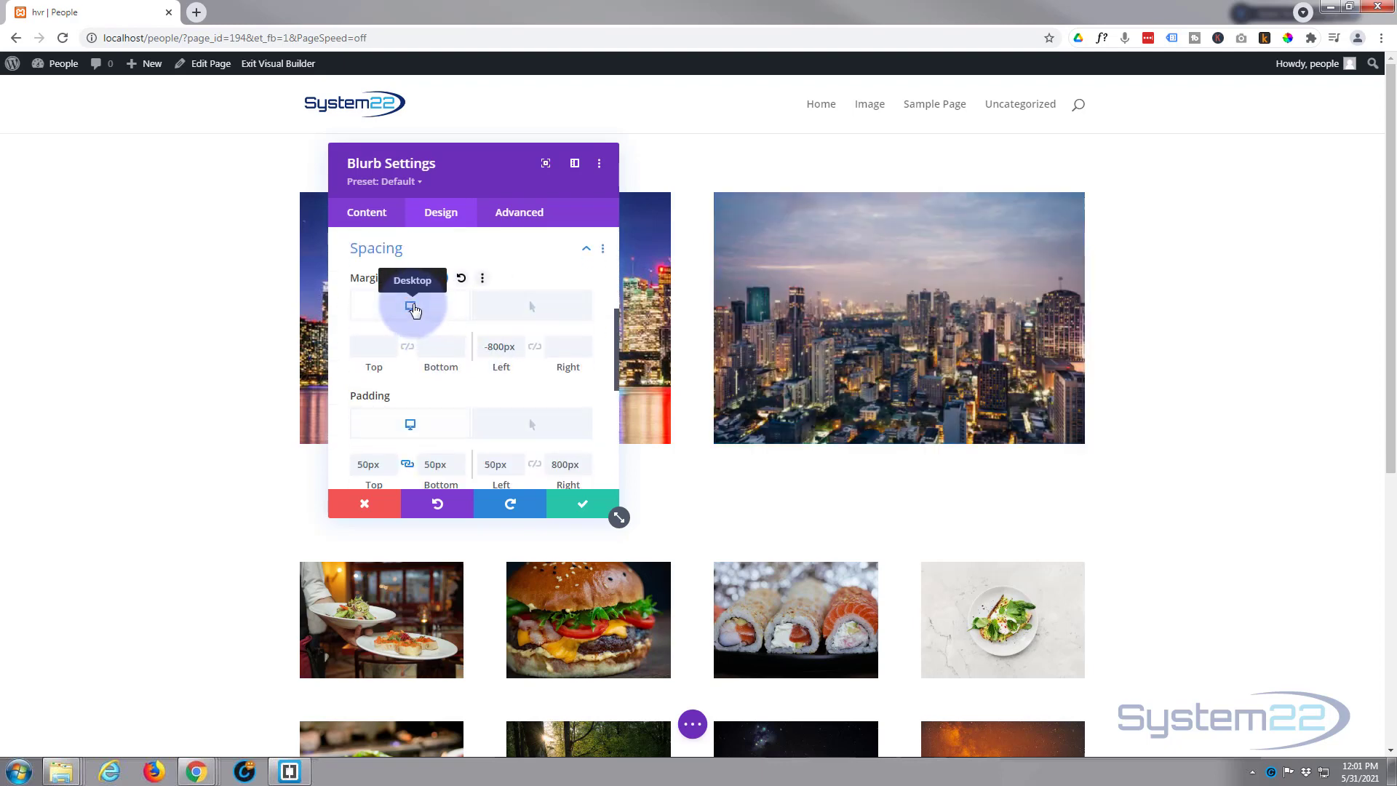
pyautogui.click(494, 311)
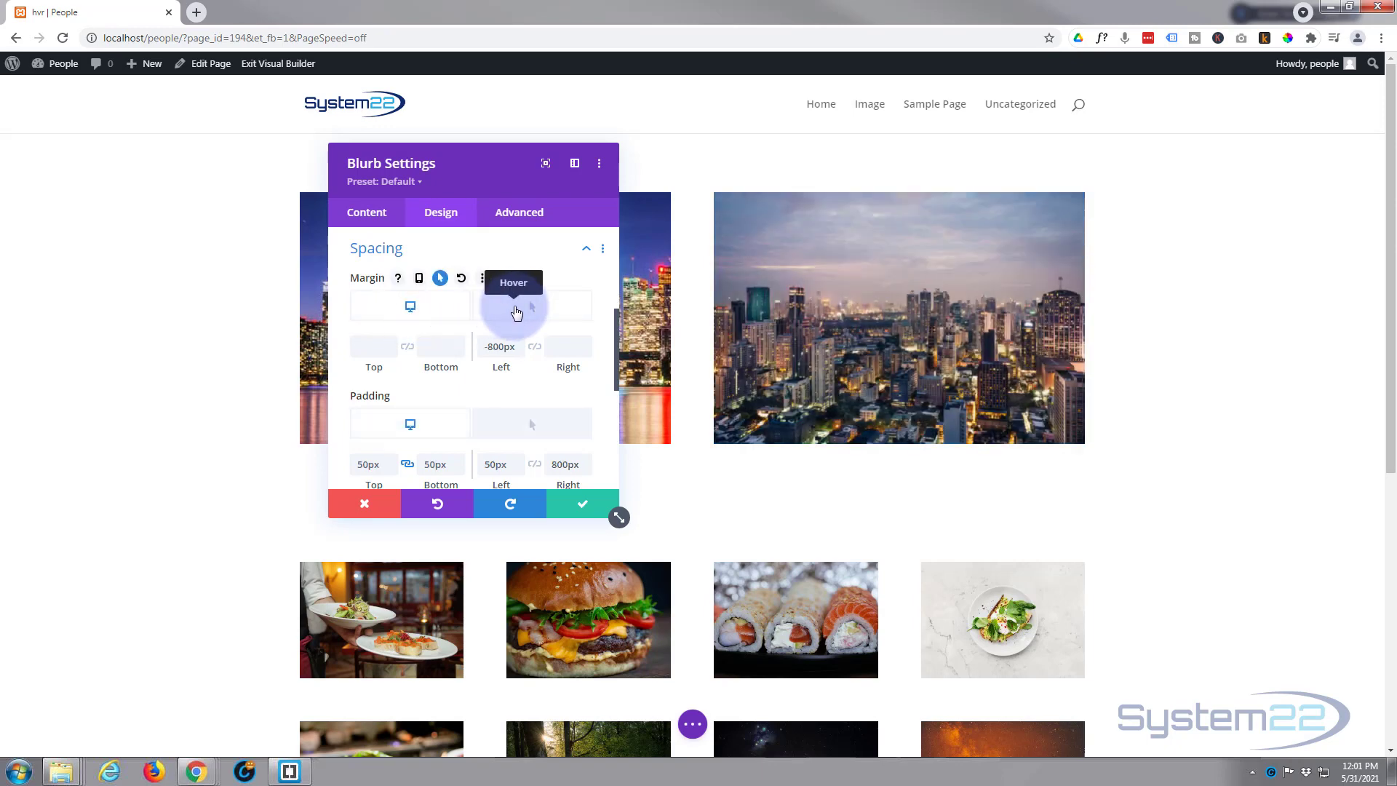
pyautogui.click(516, 311)
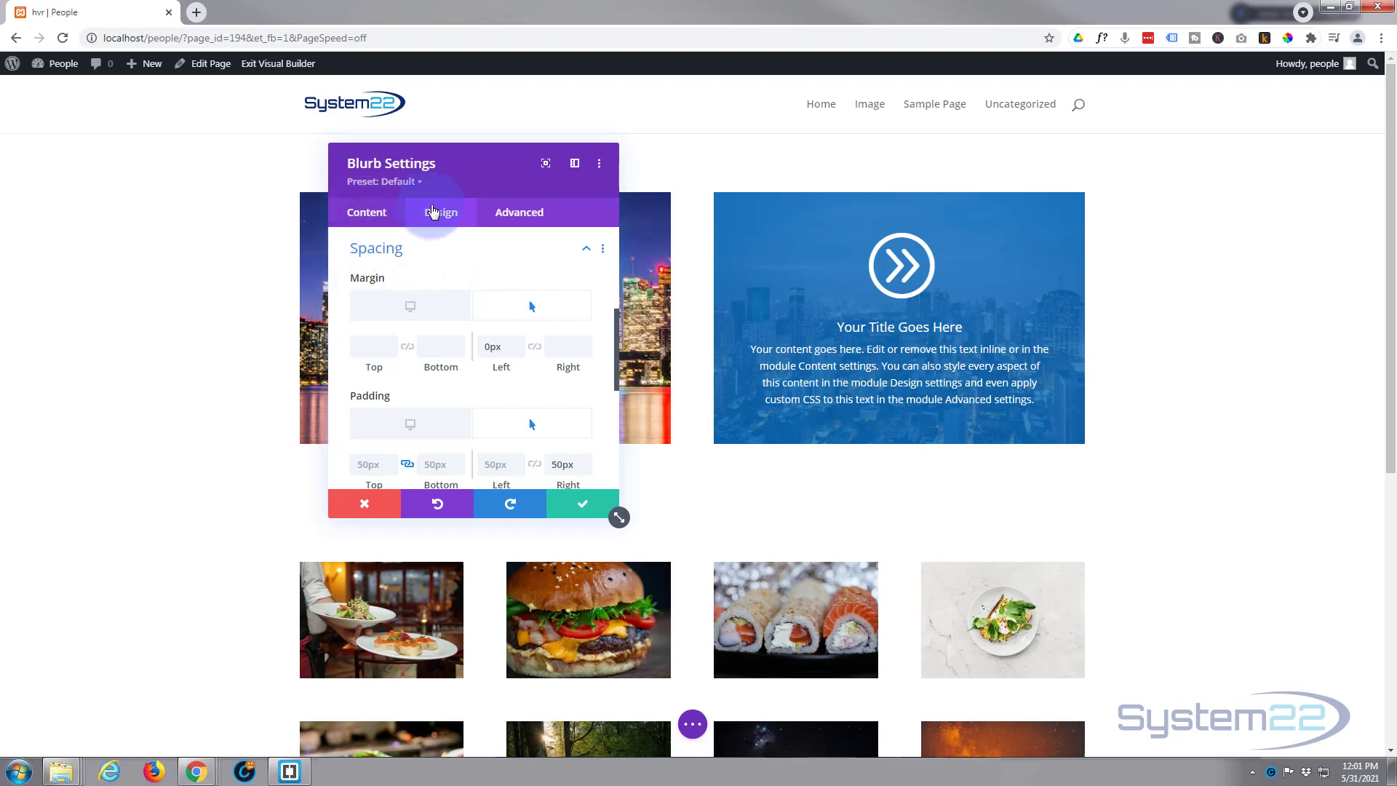
# Set the blurb's transition duration to 600ms and its speed curve to Ease-In-Out, and save the blurb settings.
pyautogui.click(527, 215)
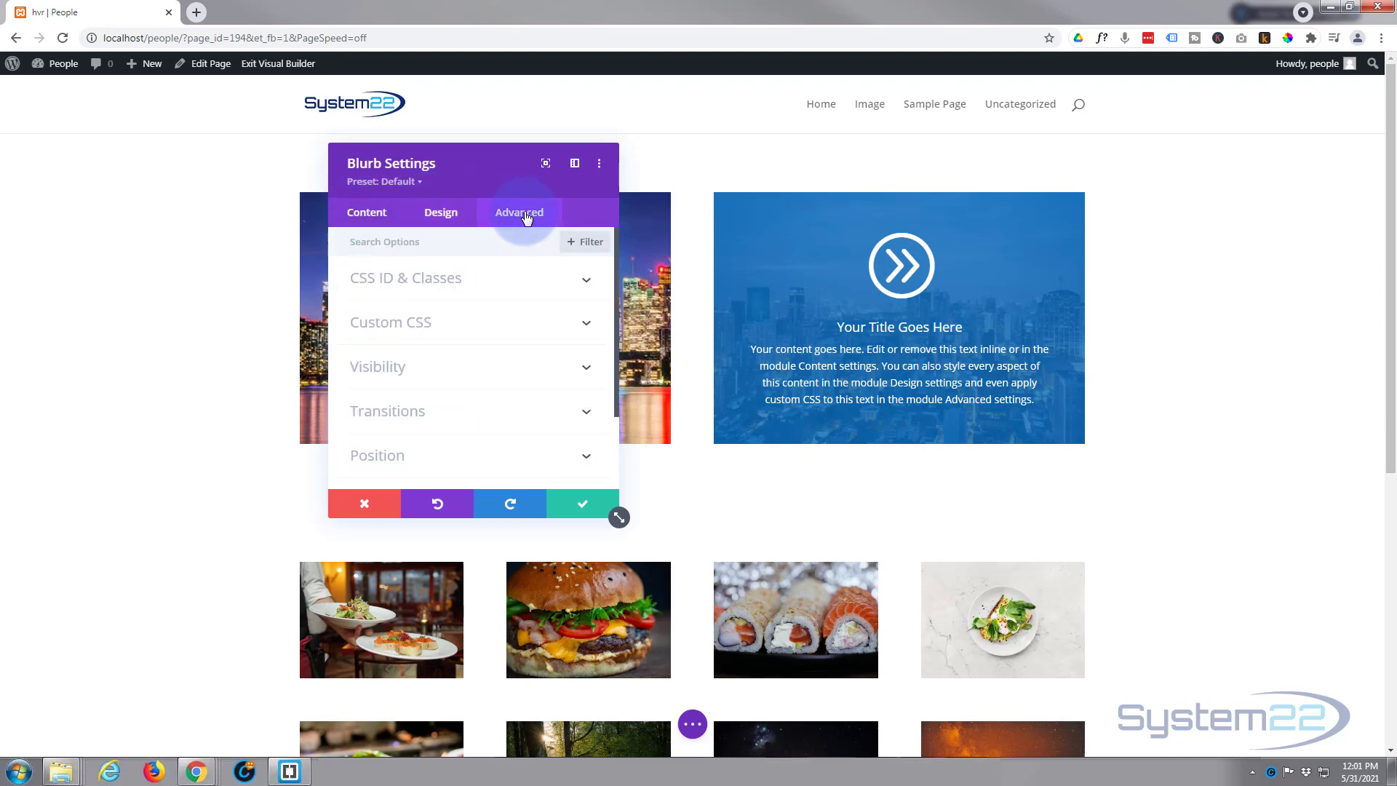
pyautogui.click(459, 412)
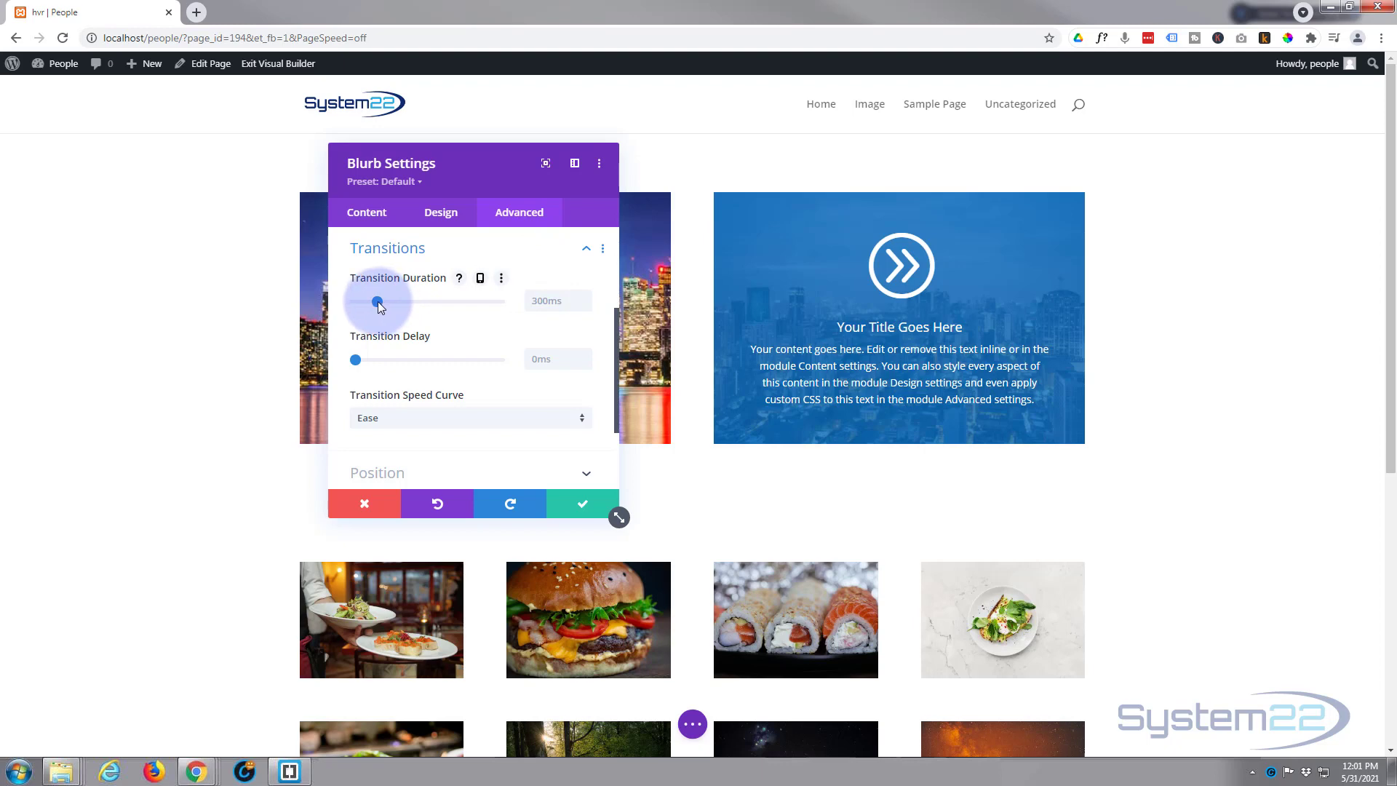
pyautogui.moveTo(378, 301); pyautogui.dragTo(398, 303)
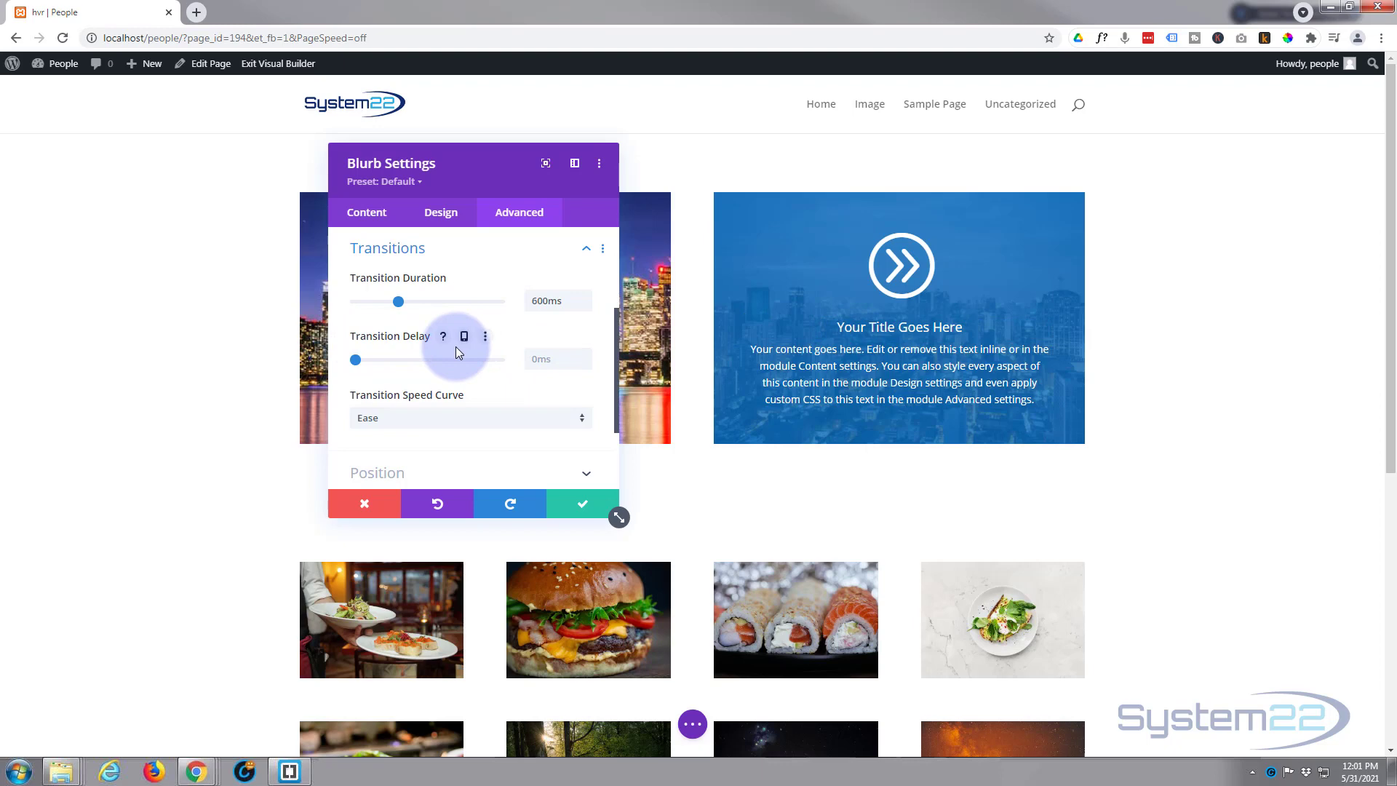
pyautogui.scroll(-1, 455, 347)
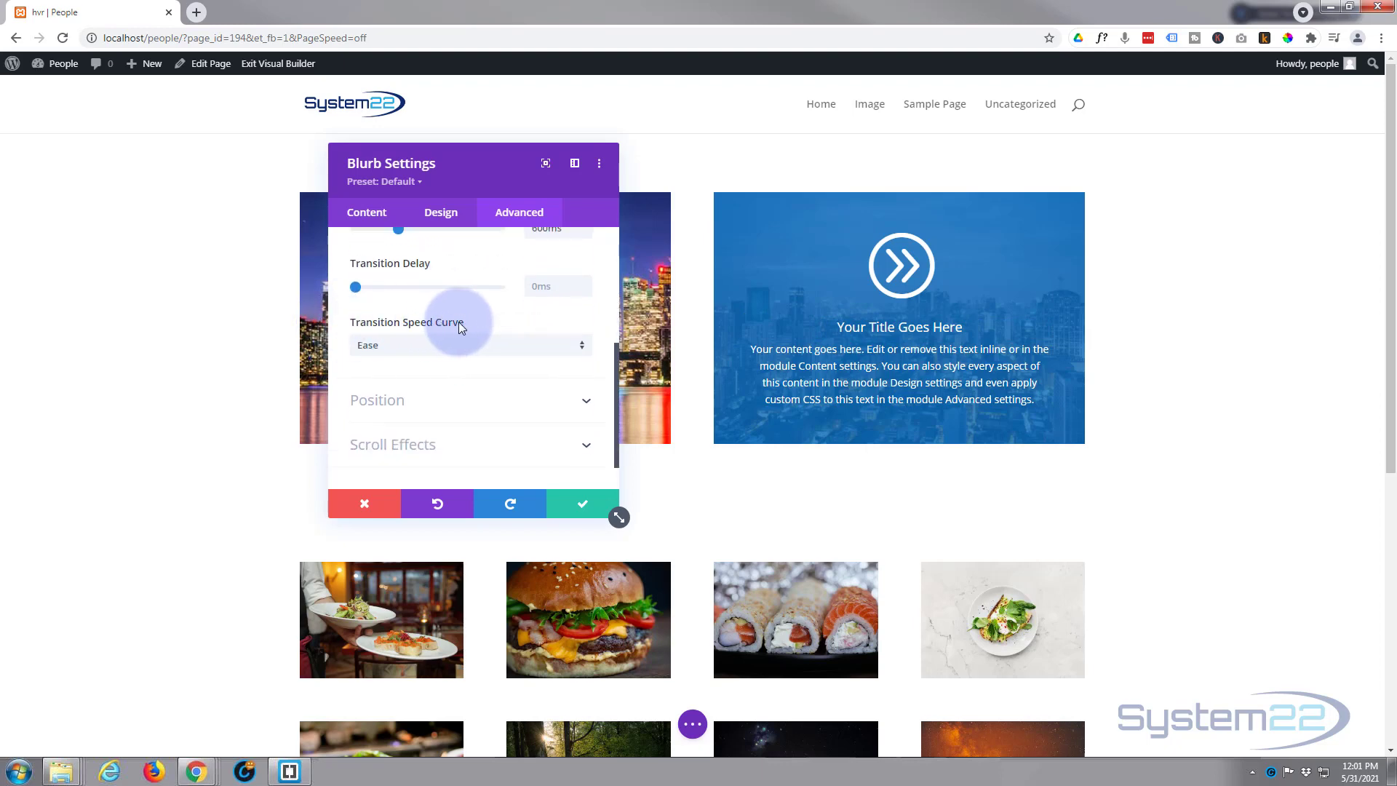
pyautogui.click(469, 345)
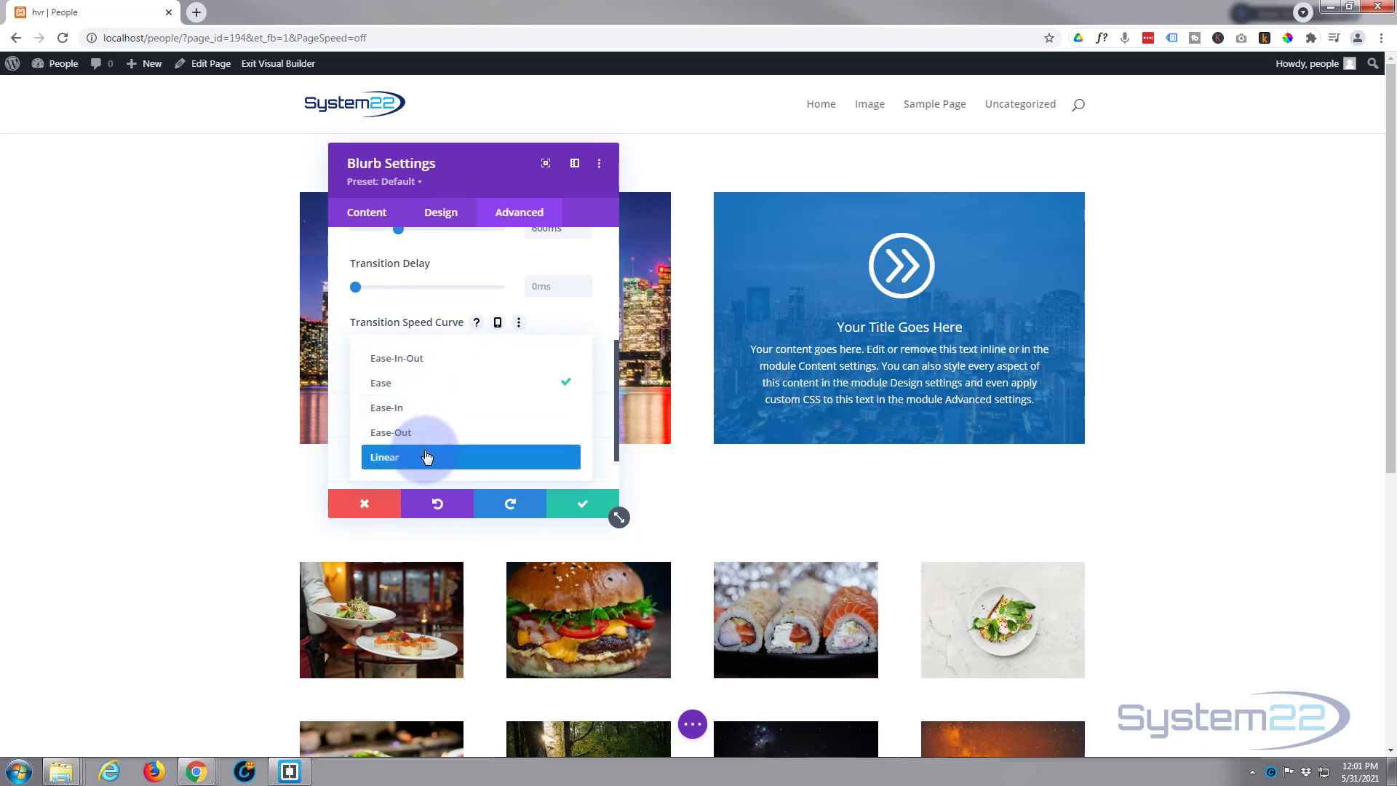
pyautogui.click(396, 360)
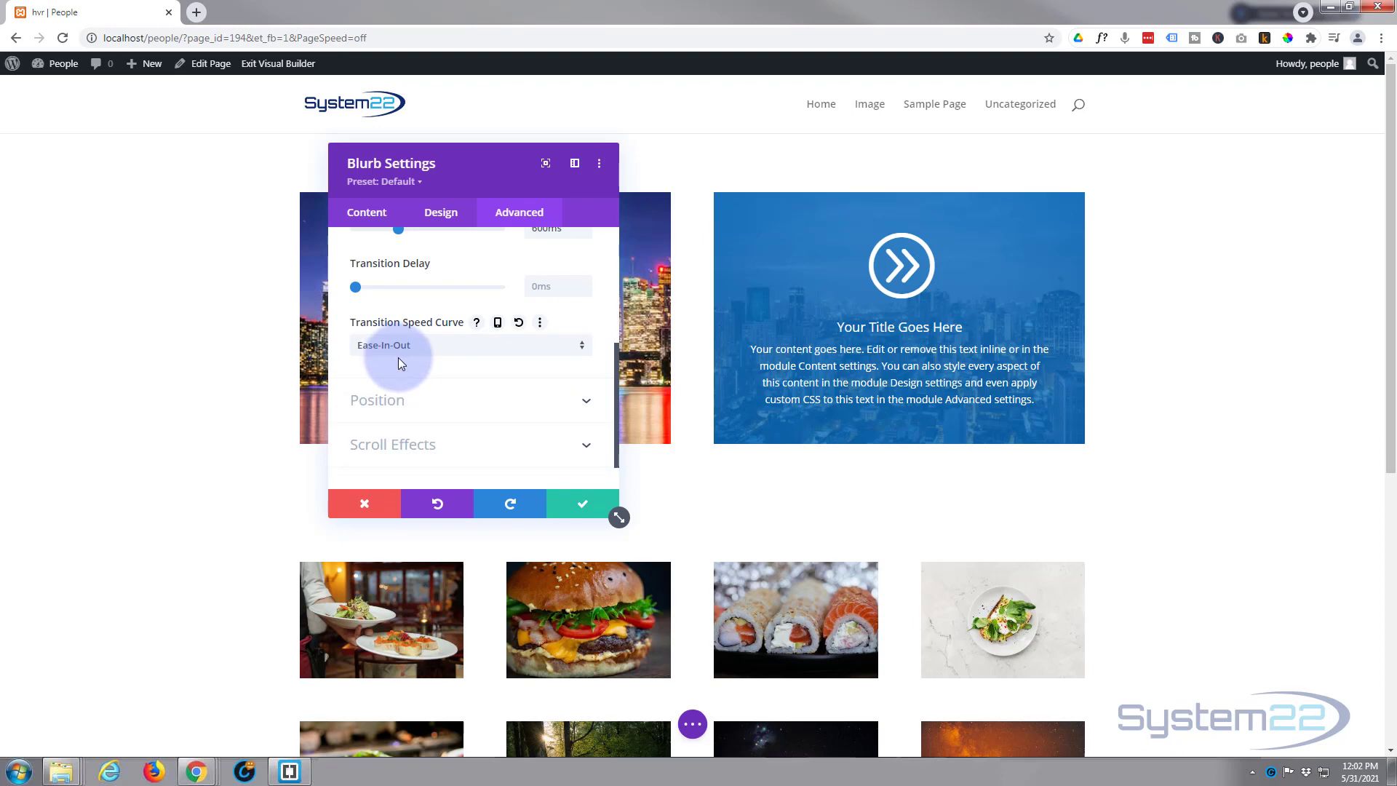
pyautogui.click(580, 508)
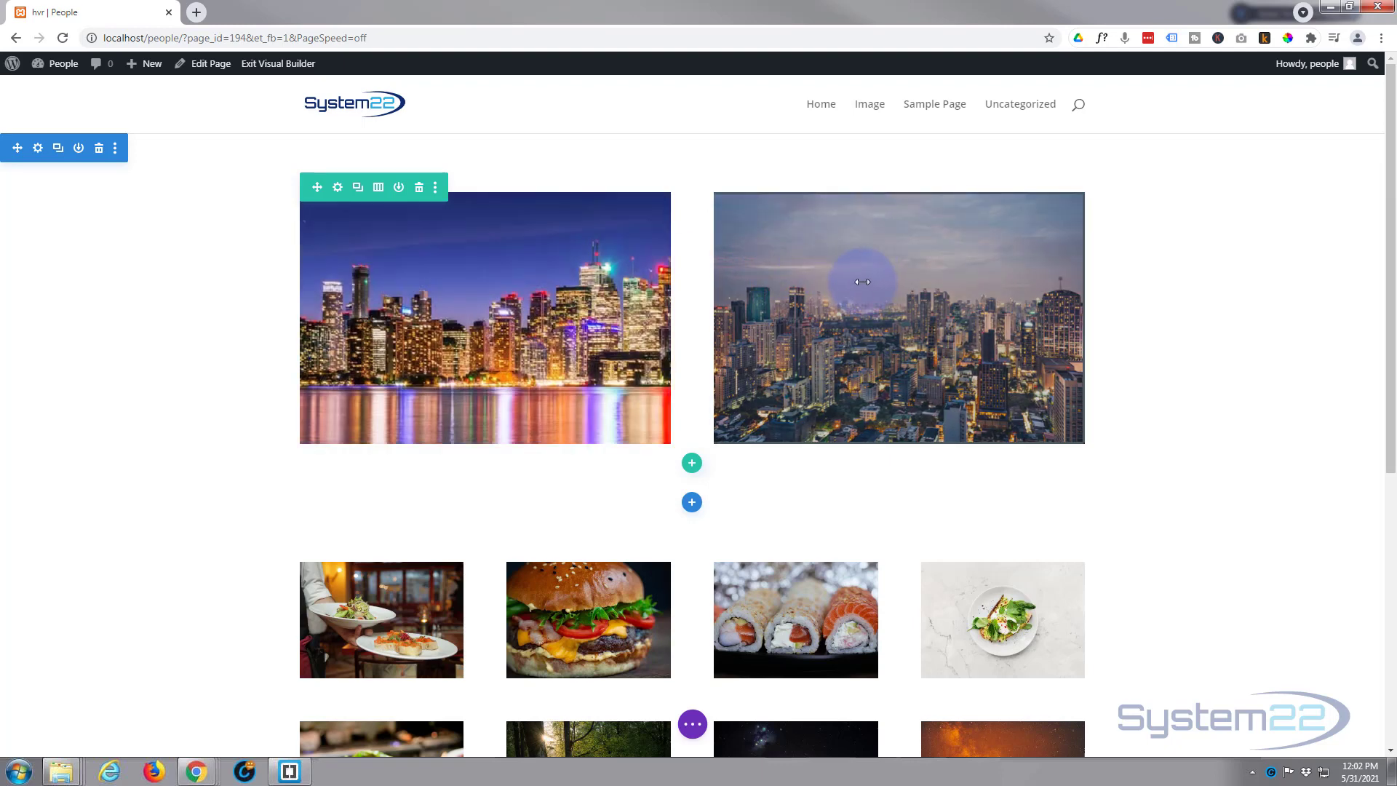
# Open the second column's blurb settings through the wireframe view, and close them back in desktop view.
pyautogui.click(691, 727)
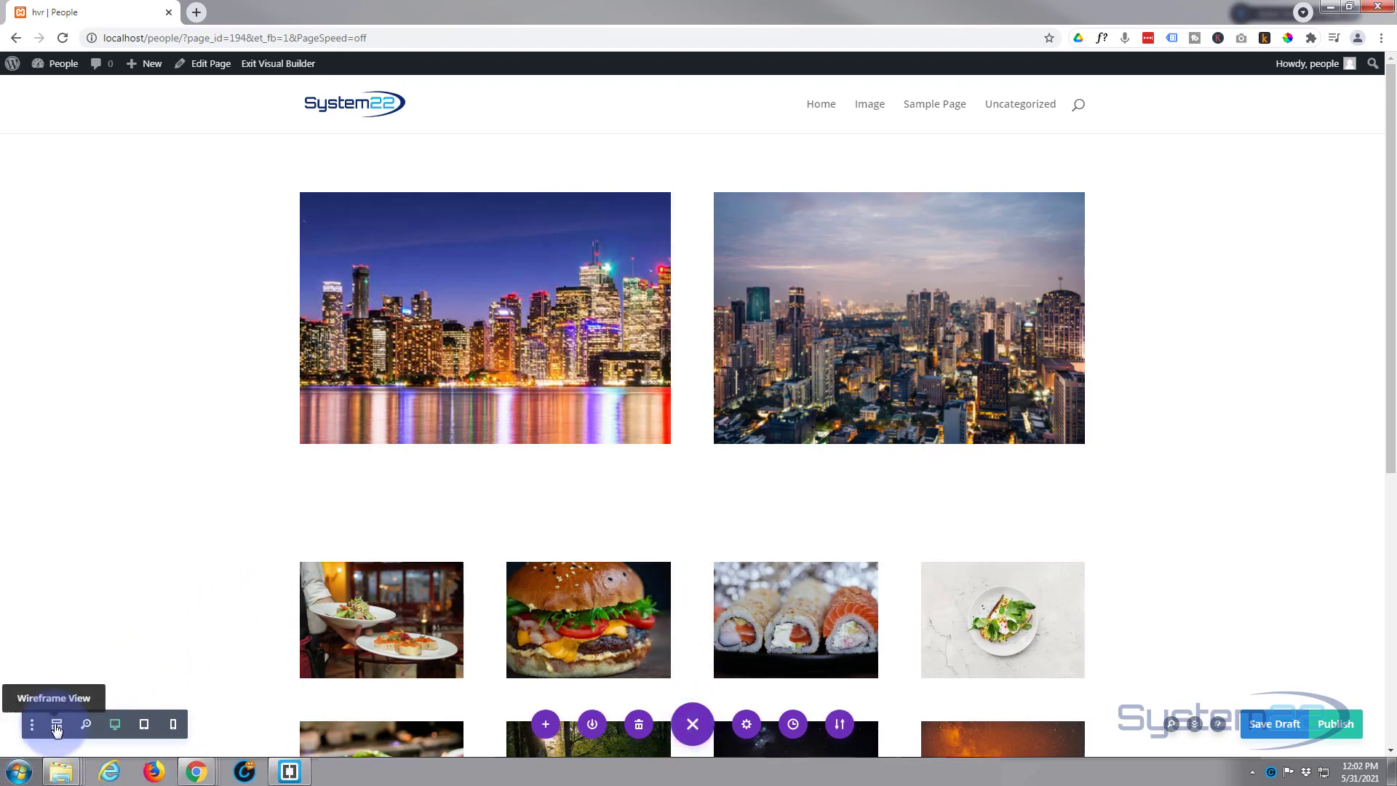
pyautogui.click(57, 724)
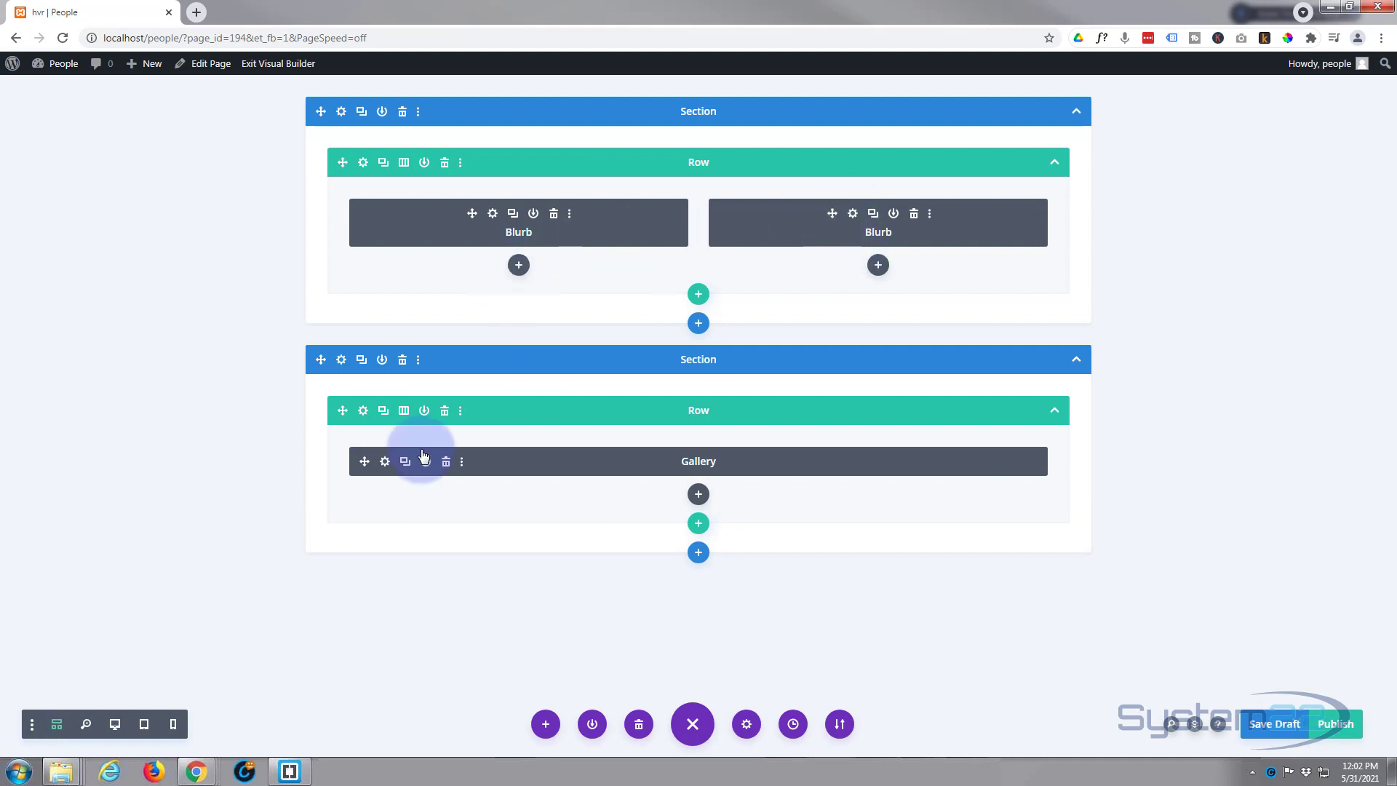
pyautogui.click(853, 213)
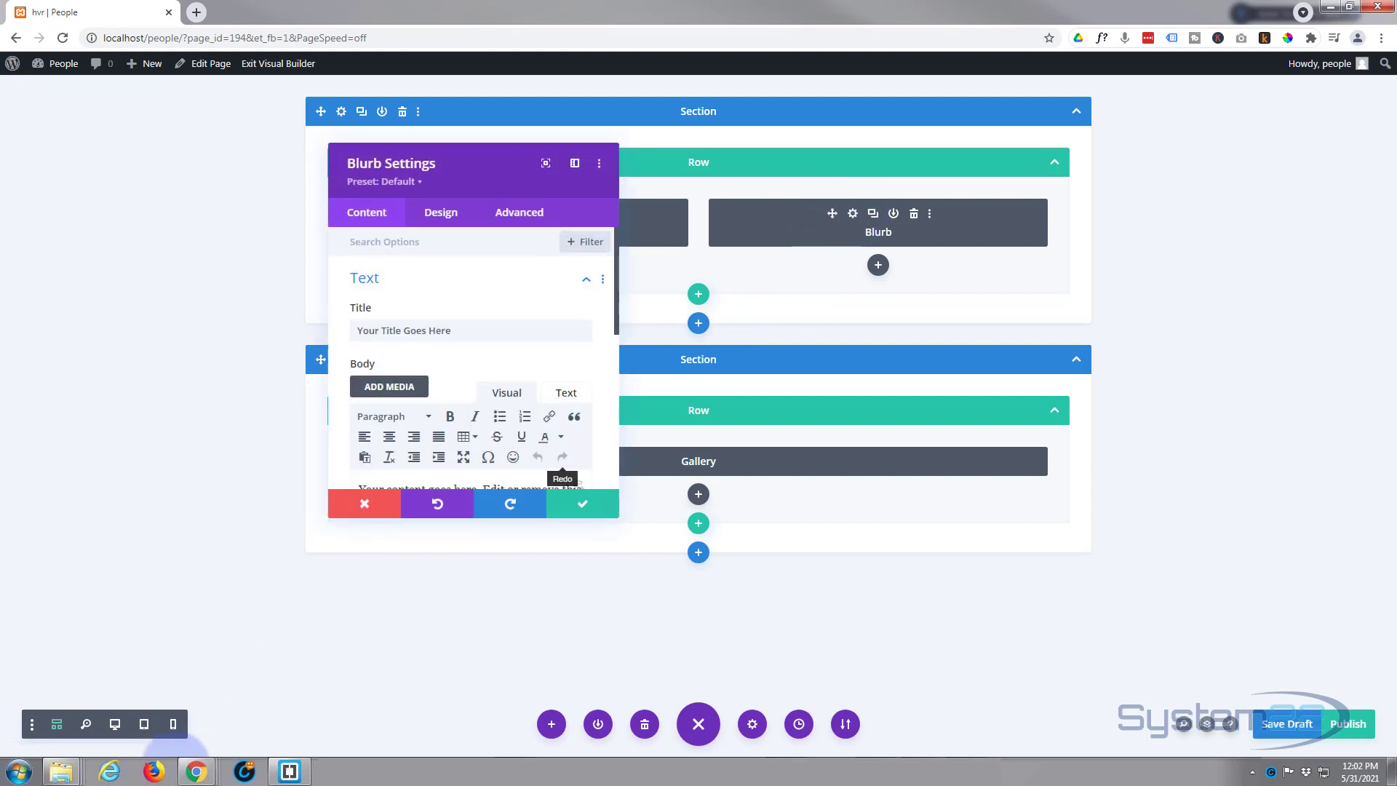
pyautogui.click(116, 724)
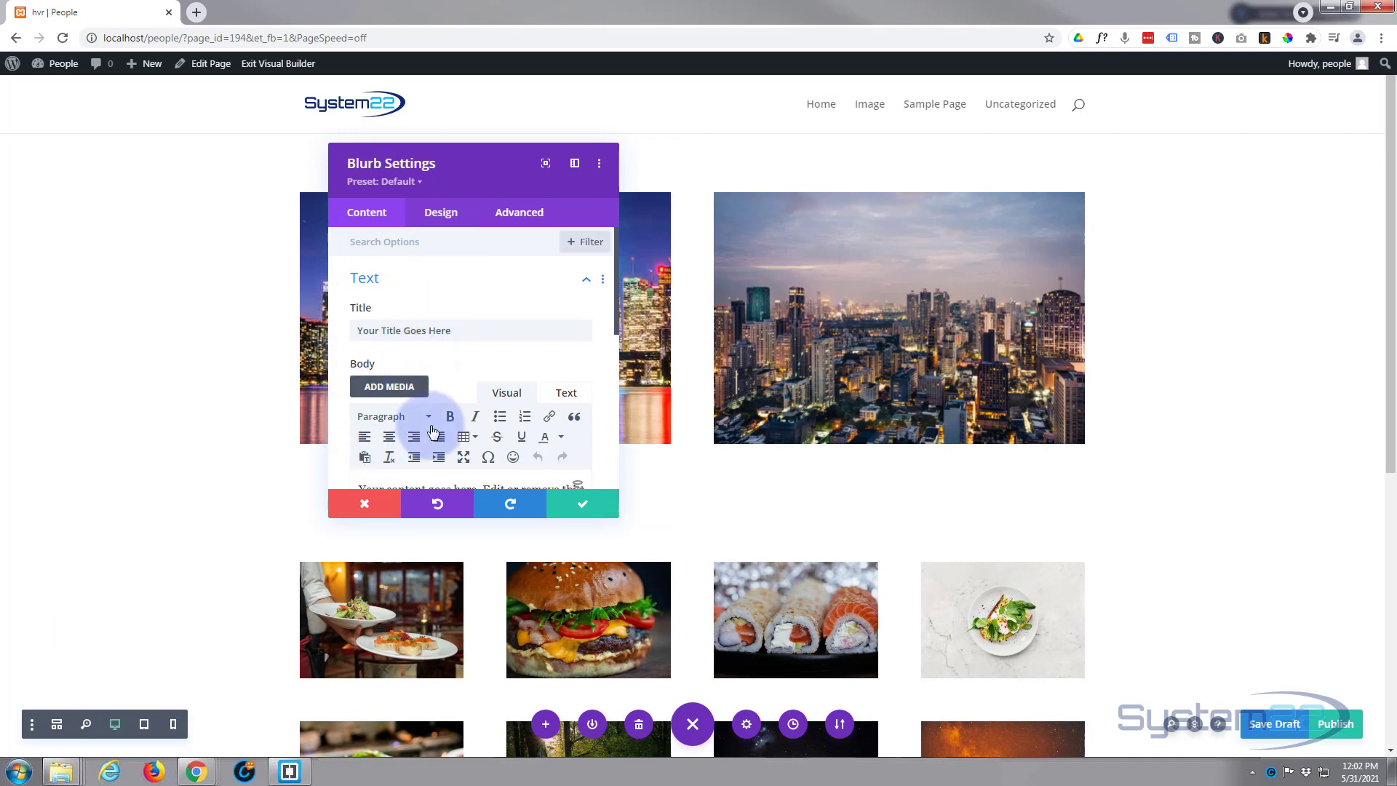
pyautogui.click(577, 504)
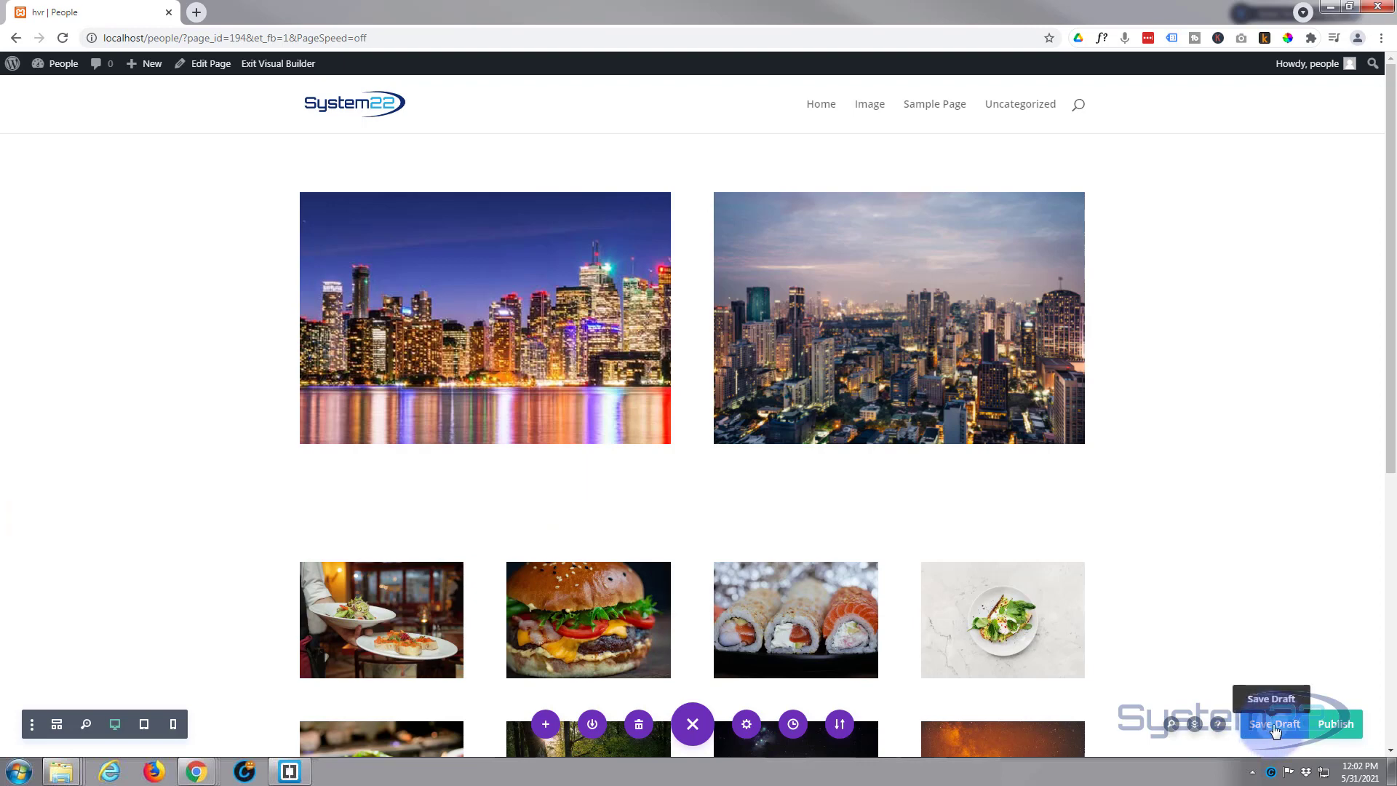
# Save the page as a draft and exit the visual builder to check the second column's hover effect.
pyautogui.click(1274, 724)
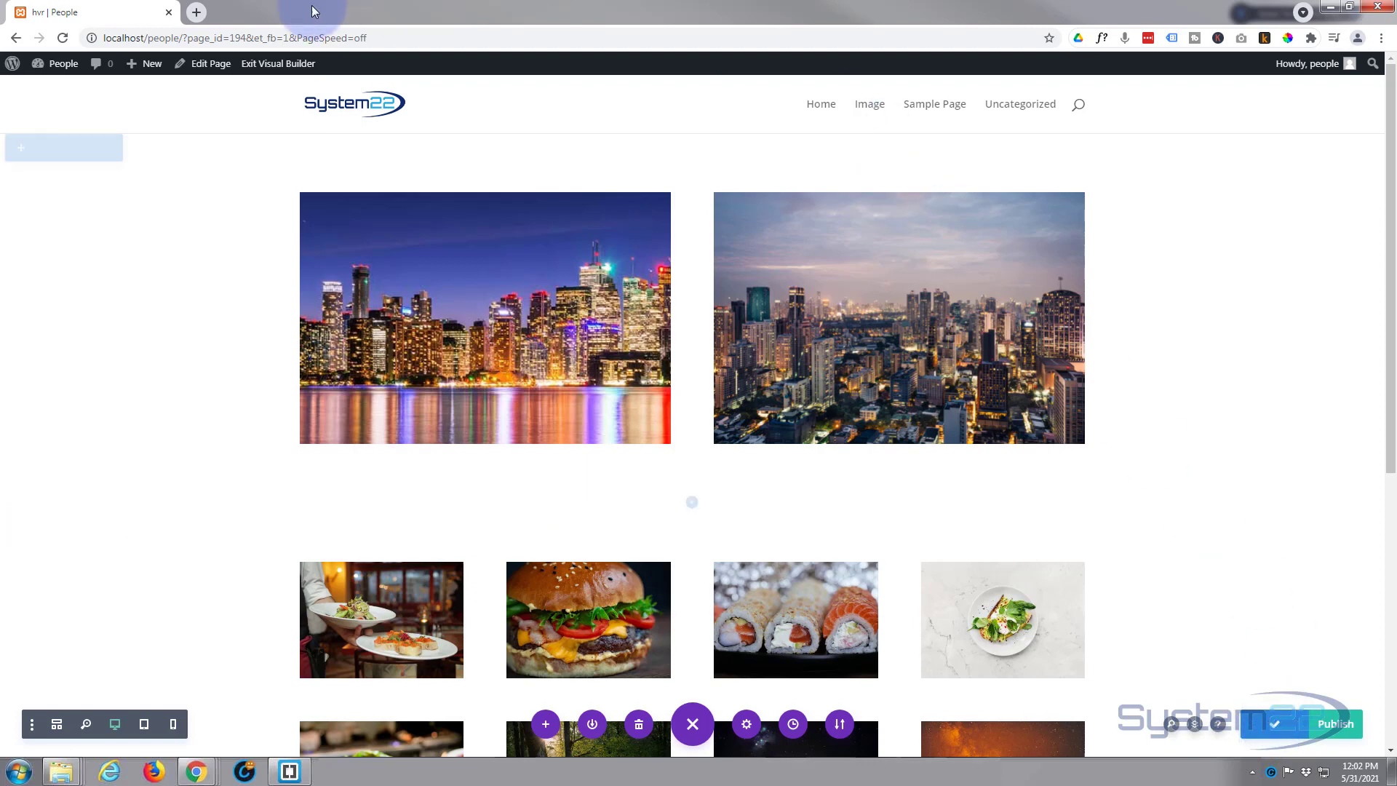
pyautogui.click(260, 65)
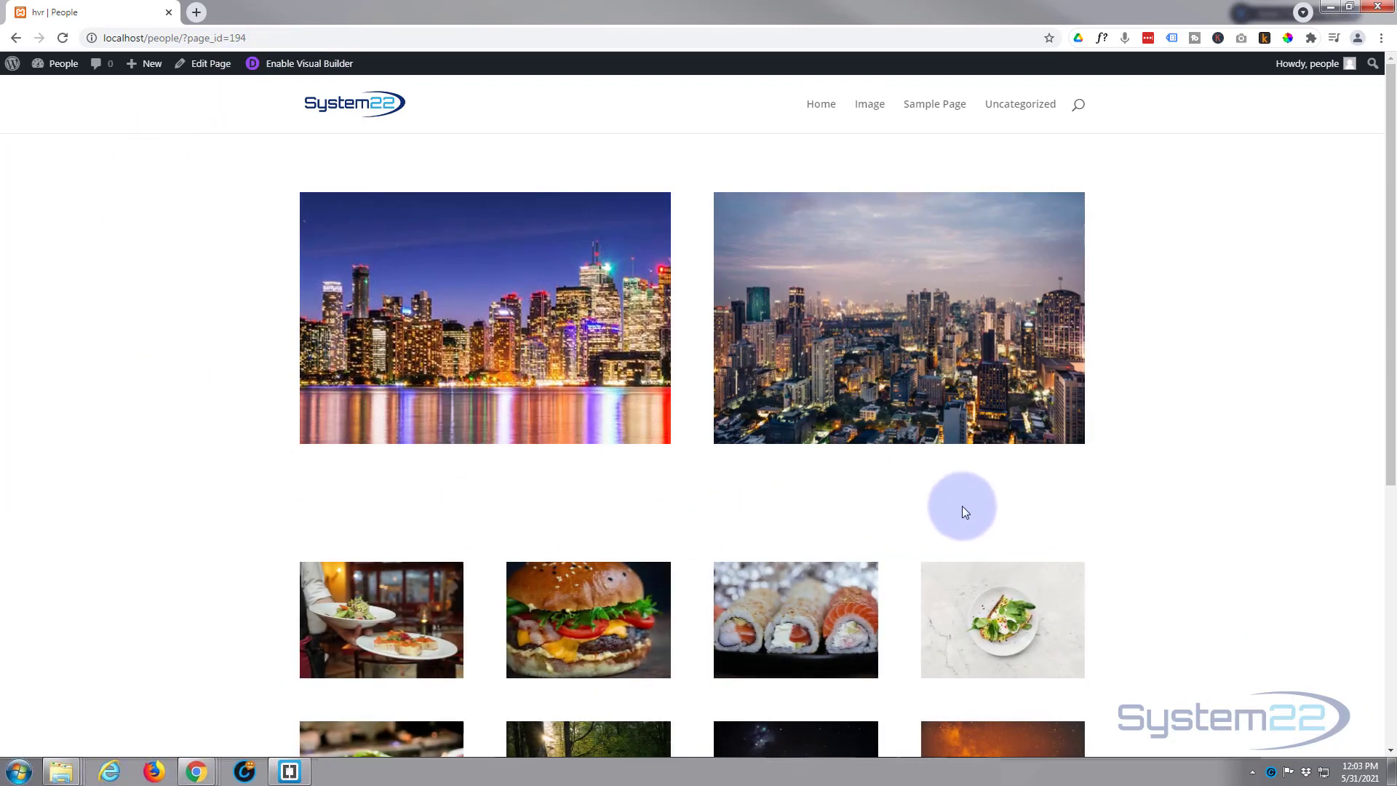
pyautogui.moveTo(876, 414)
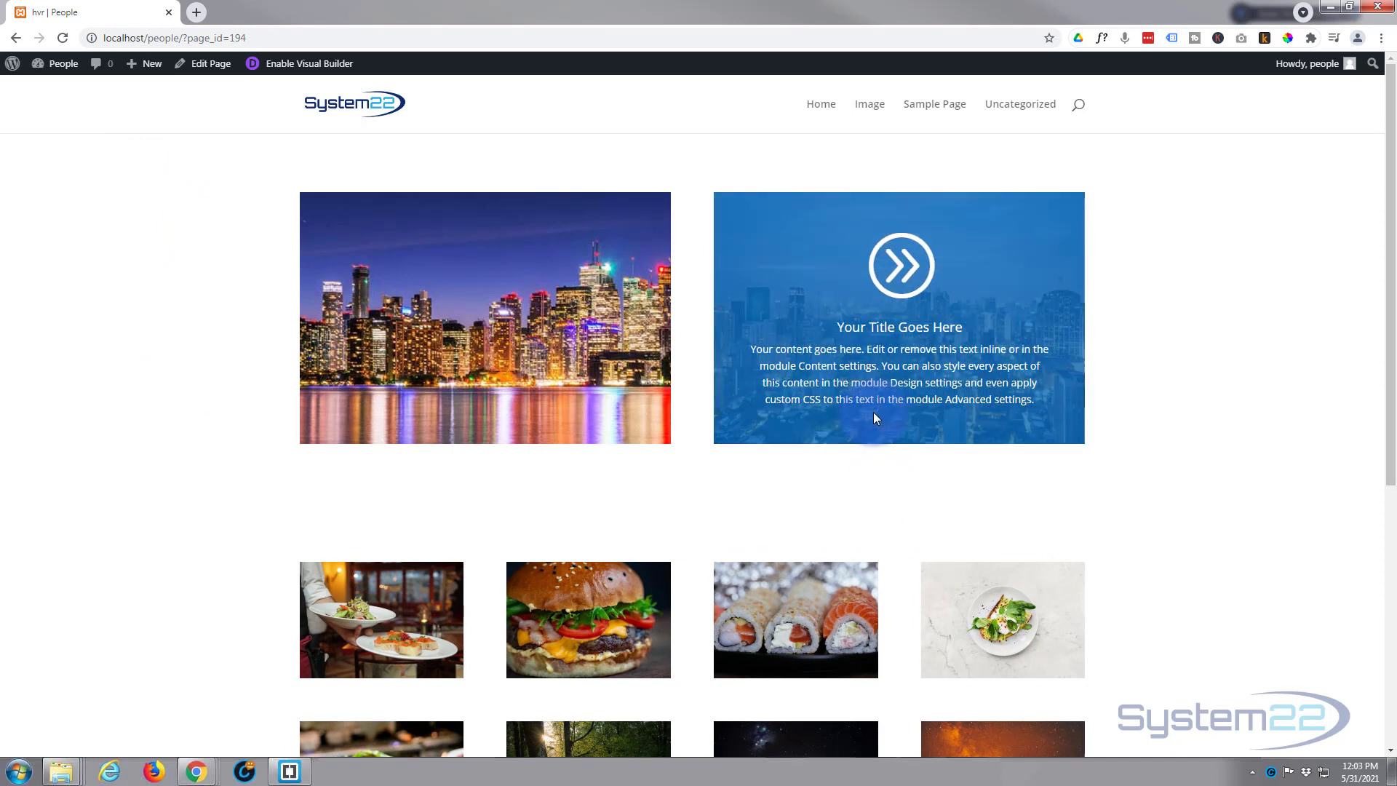